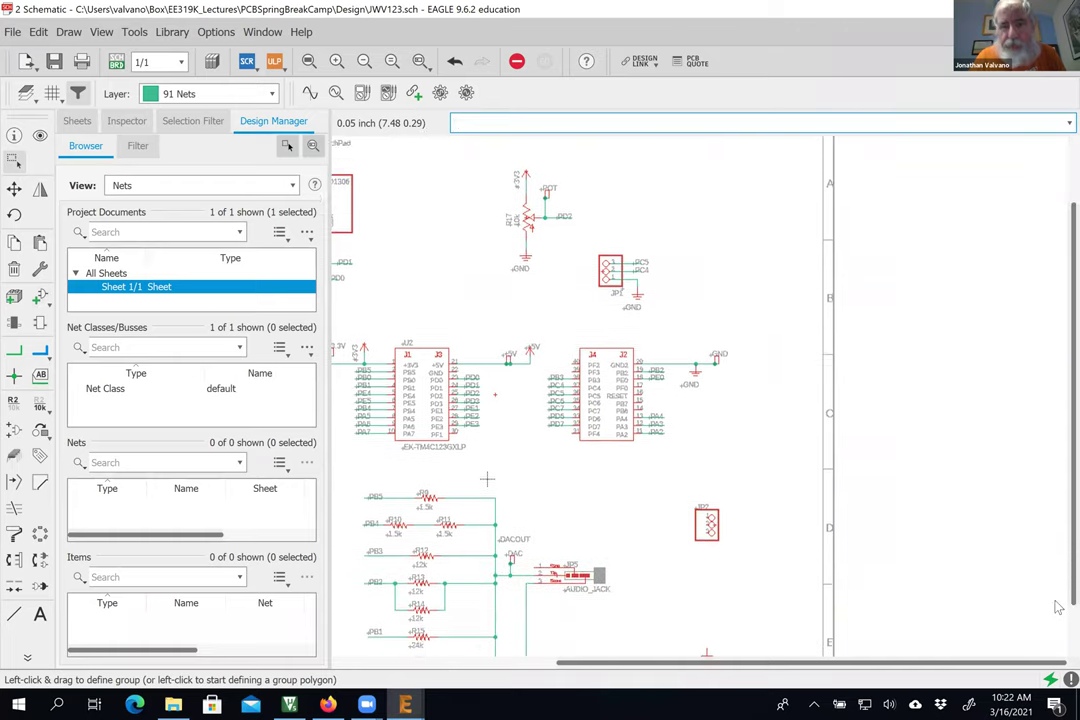
Step: Rotate connector JP2 by 180 degrees and move it closer to the audio jack, above and to its right
scroll(718, 553, up, 5)
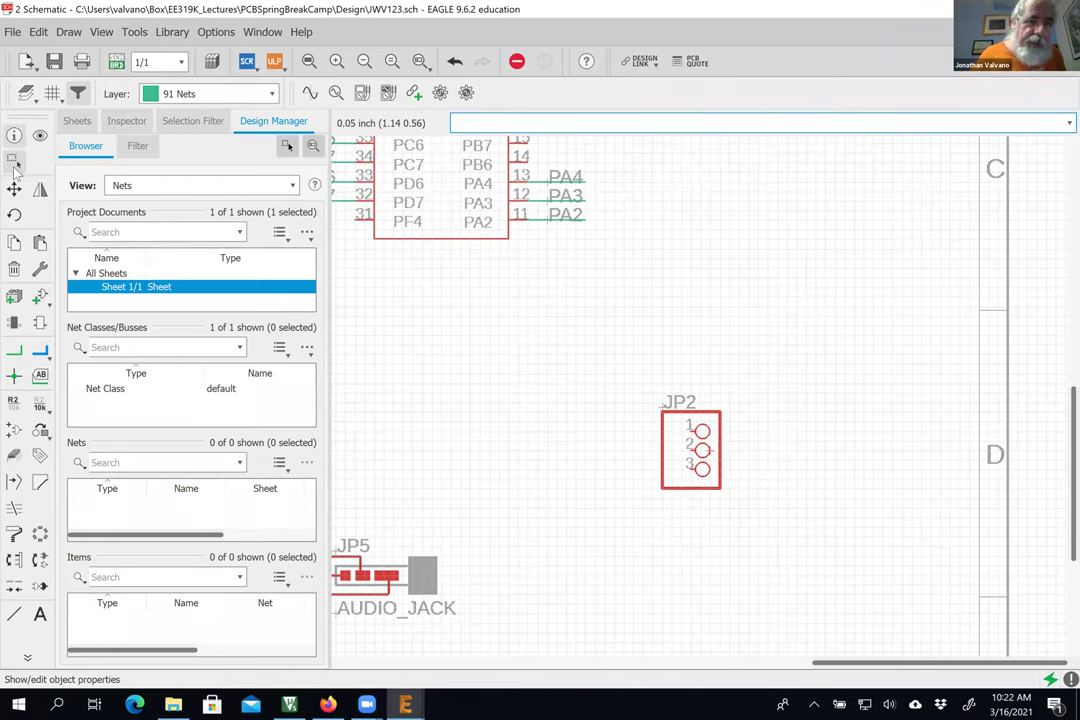
click(14, 188)
click(712, 448)
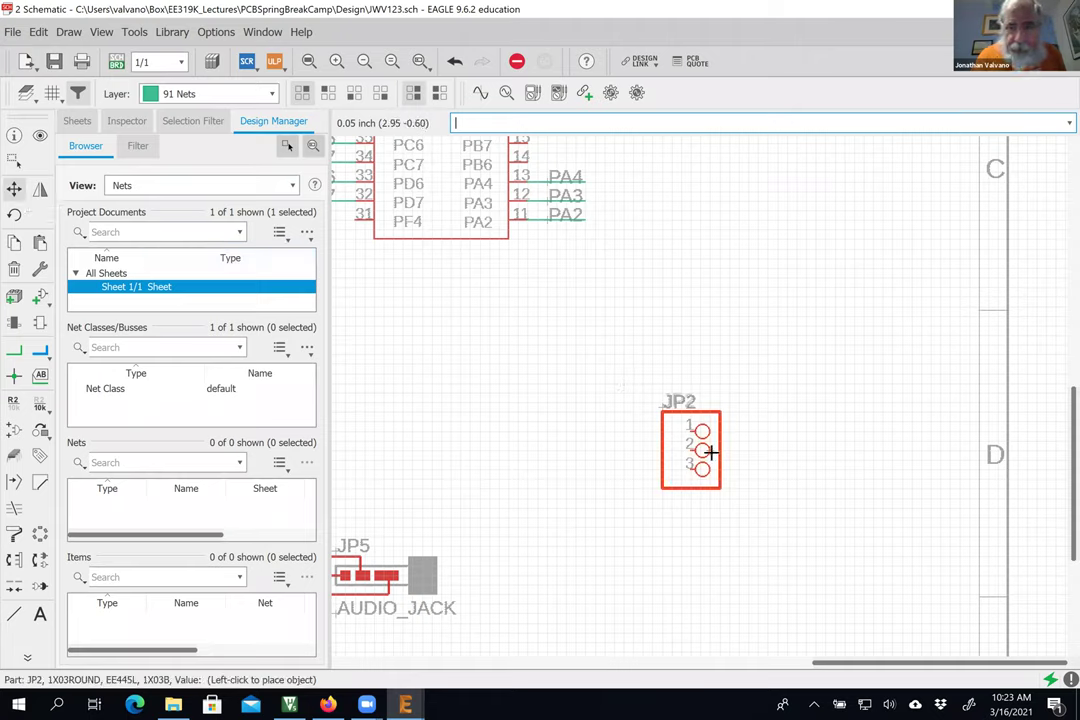
right_click(648, 452)
right_click(630, 452)
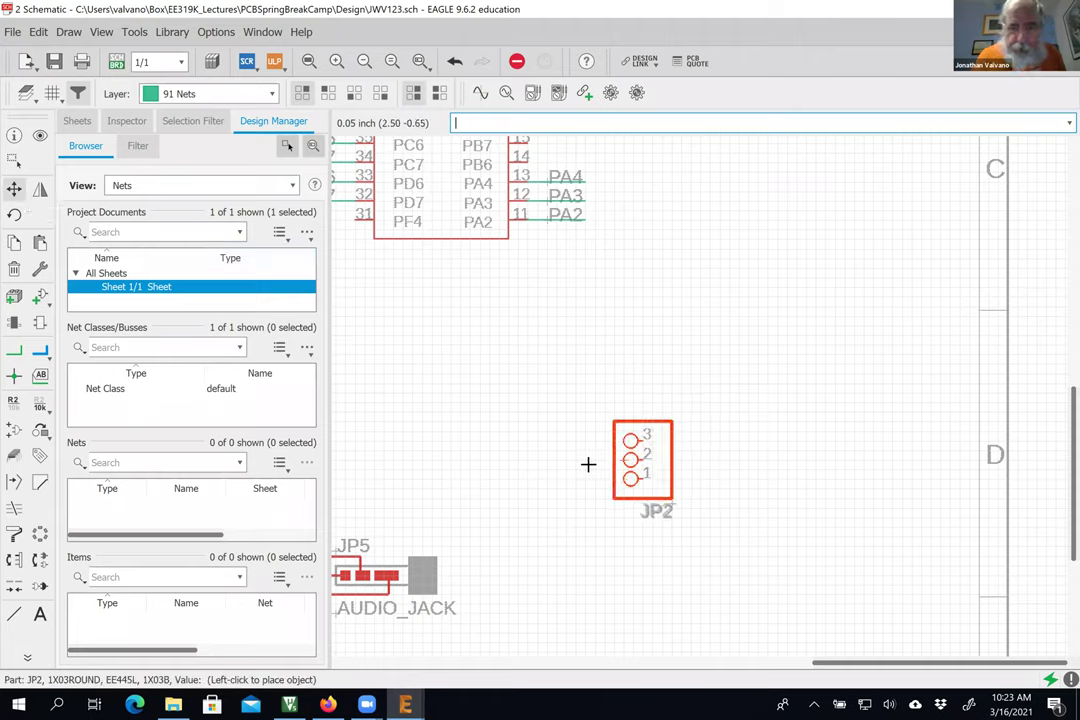
click(573, 468)
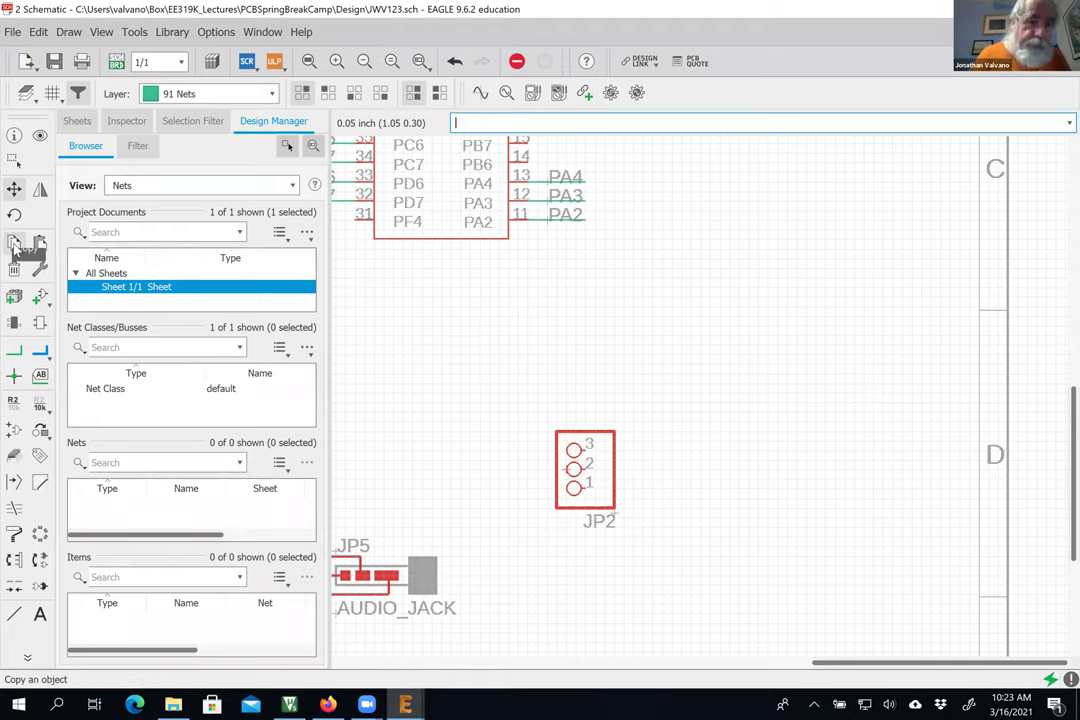
Step: Draw three horizontal net wires of equal reach extending right from pins 2, 3 and 1 of JP2
click(14, 350)
click(590, 469)
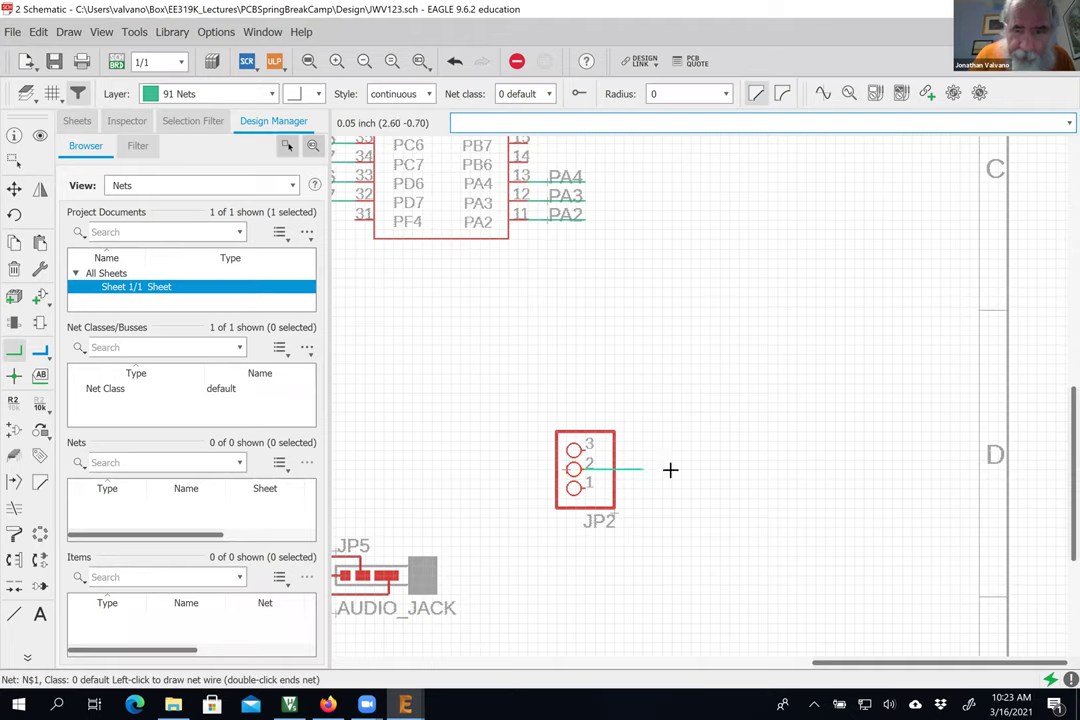
double_click(691, 469)
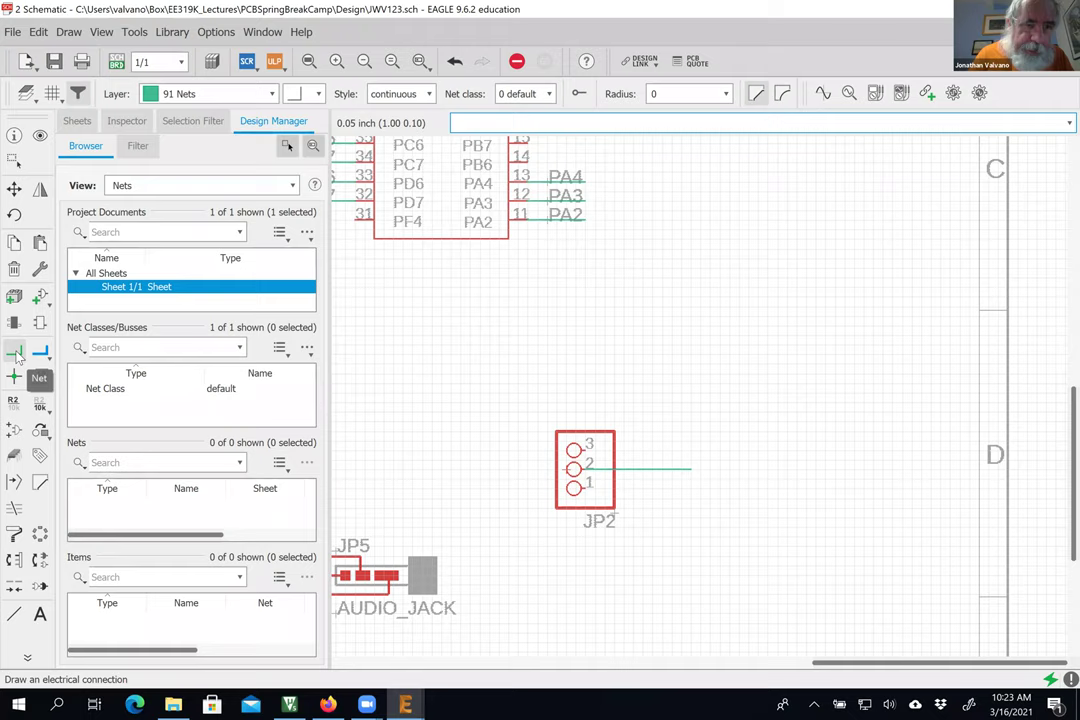
click(590, 450)
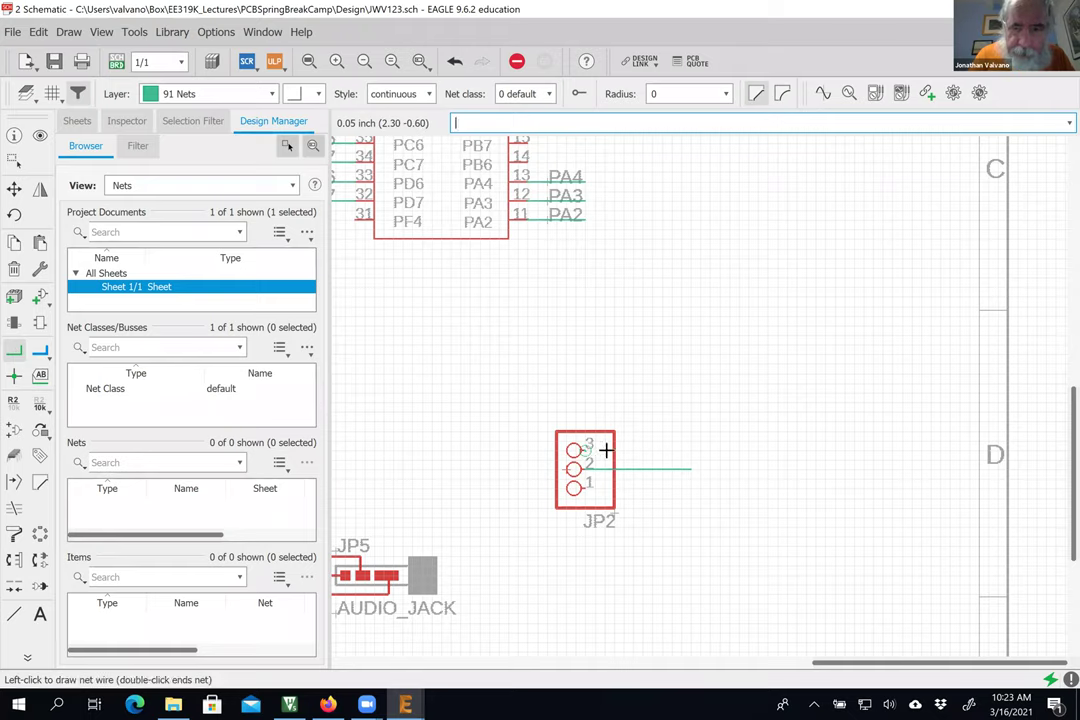
double_click(688, 452)
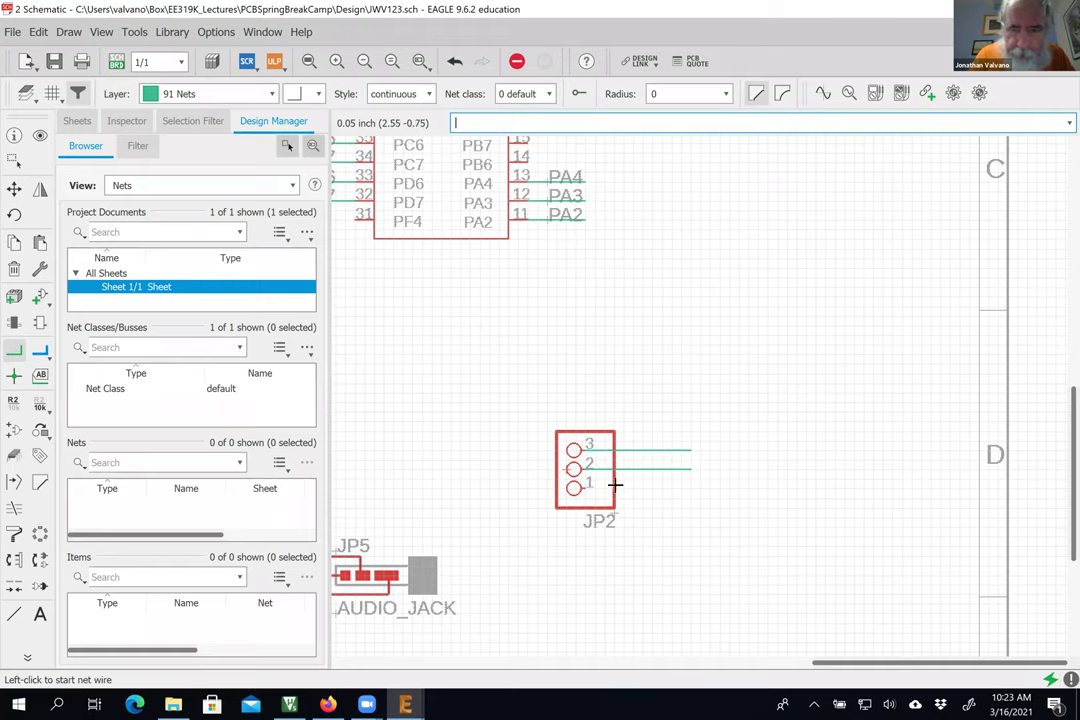
click(576, 488)
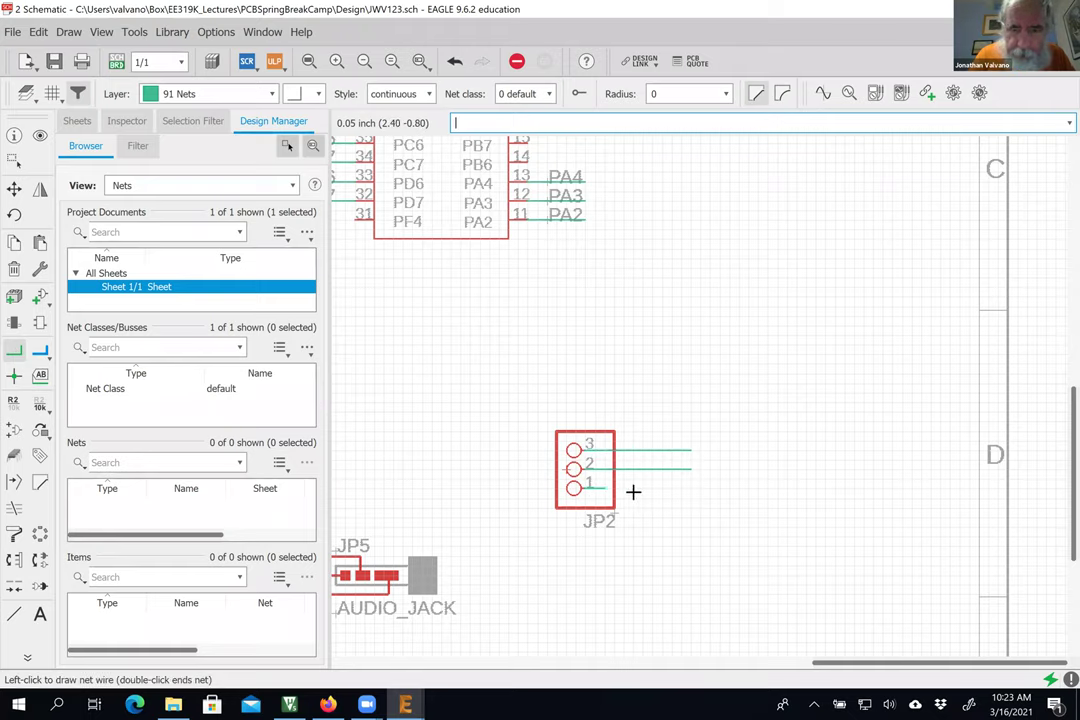
double_click(688, 489)
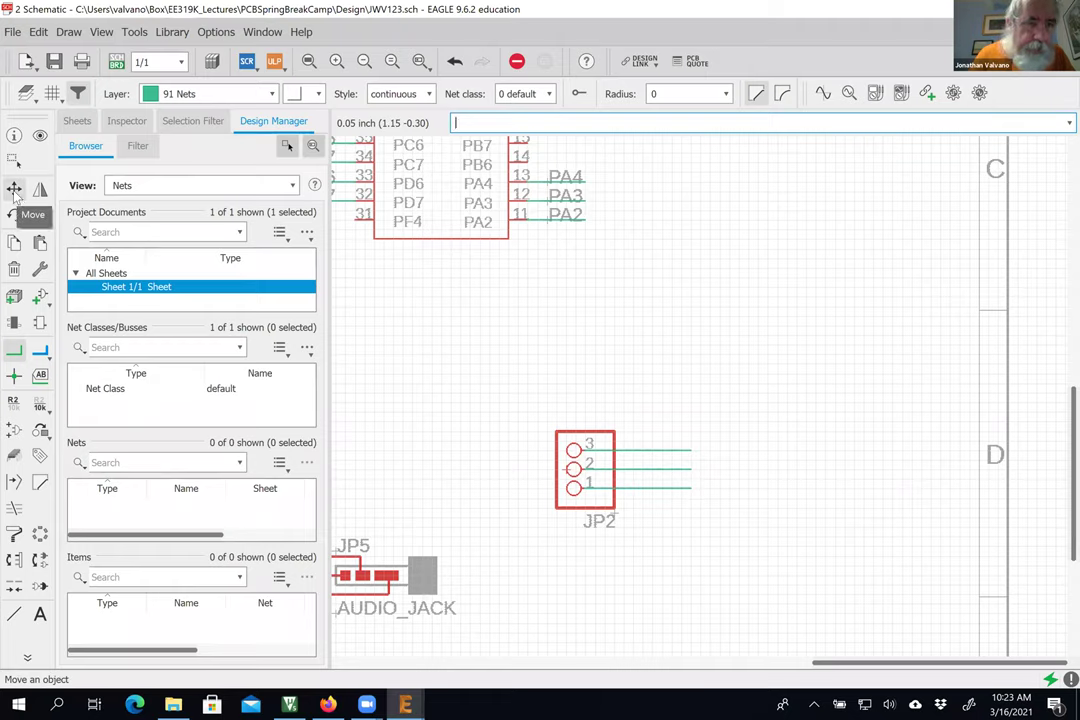
Step: Name the net on JP2 pin 2 PD3, connect it to the existing PD3 net, and place its label on the wire
click(14, 399)
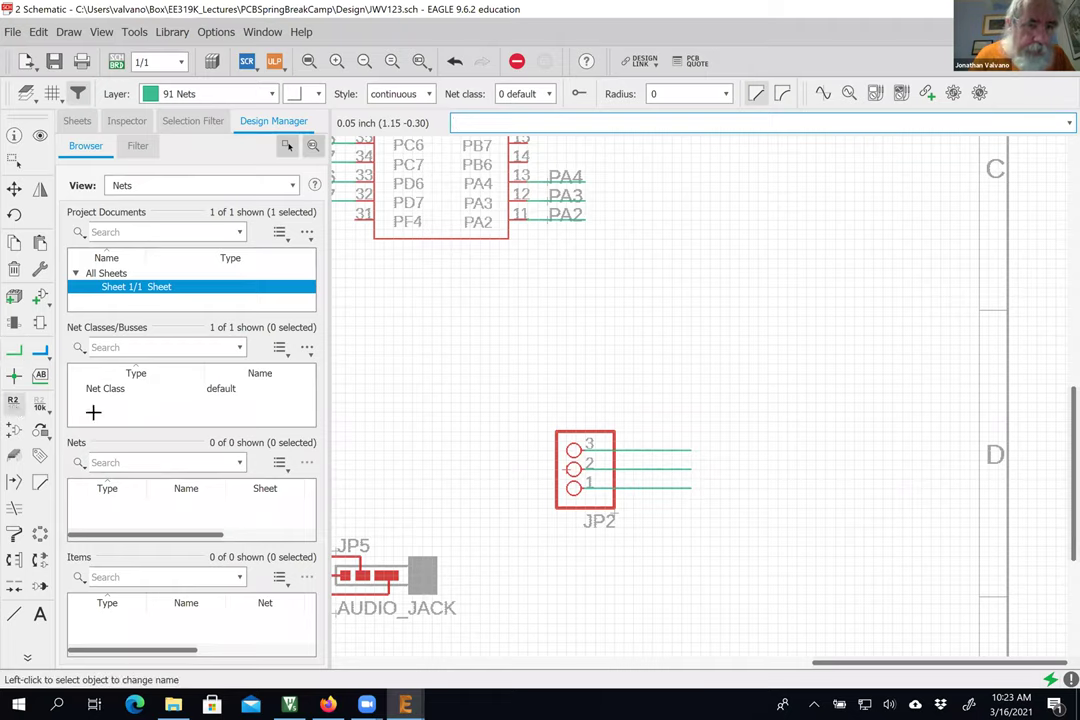
click(650, 469)
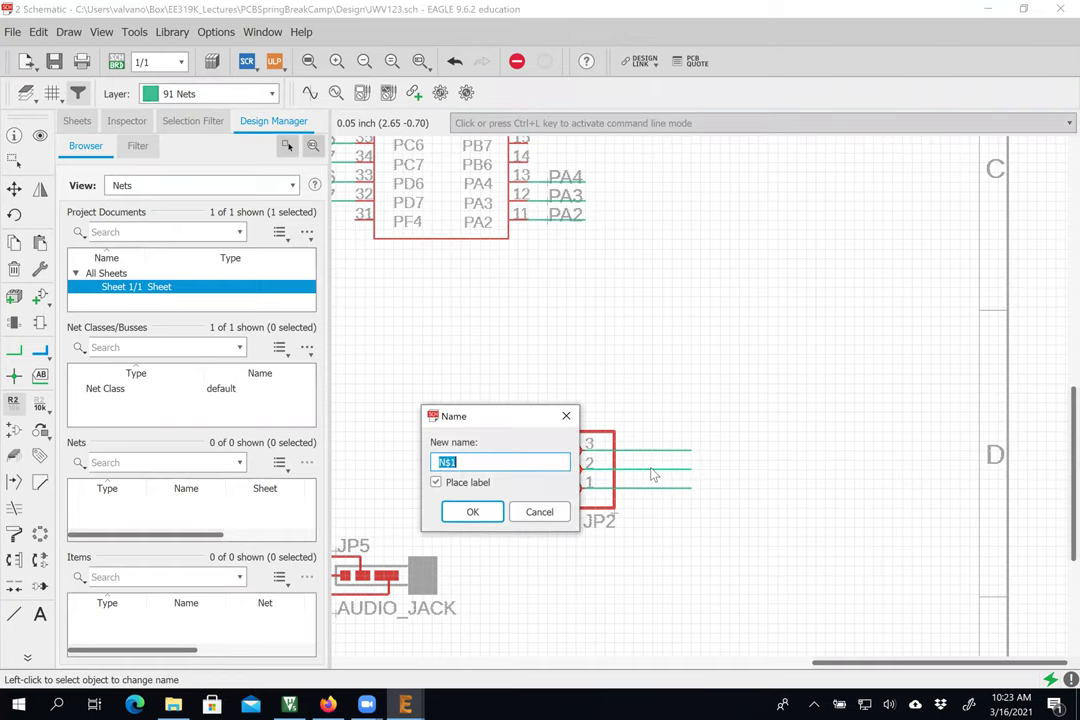
text(PD3)
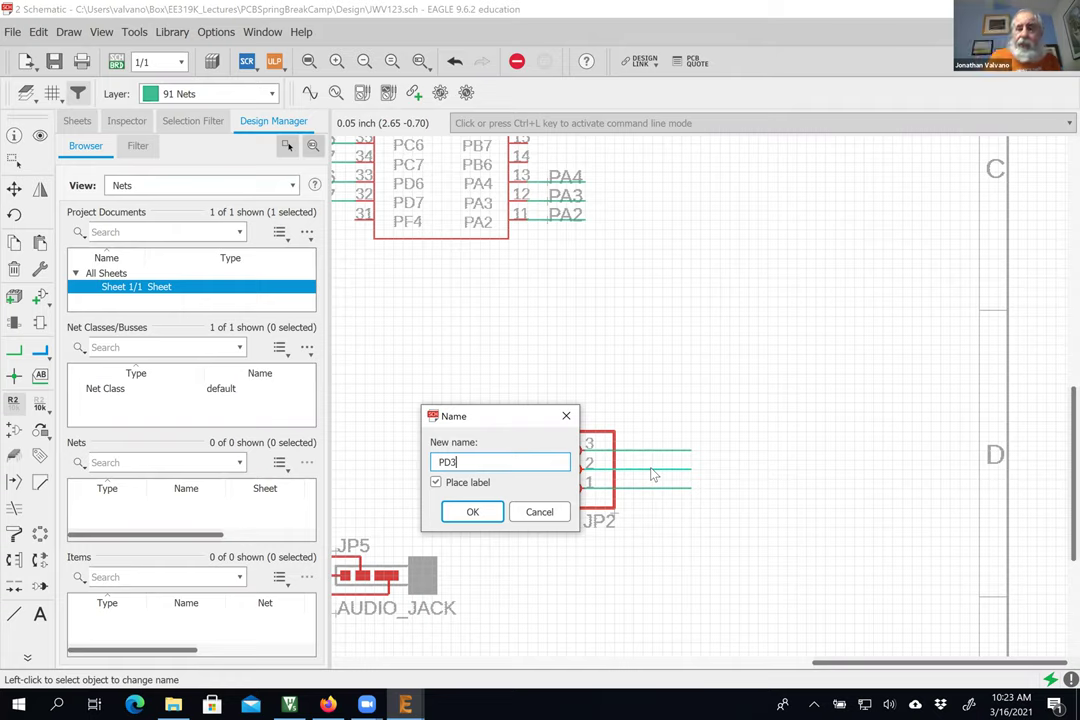
key(Return)
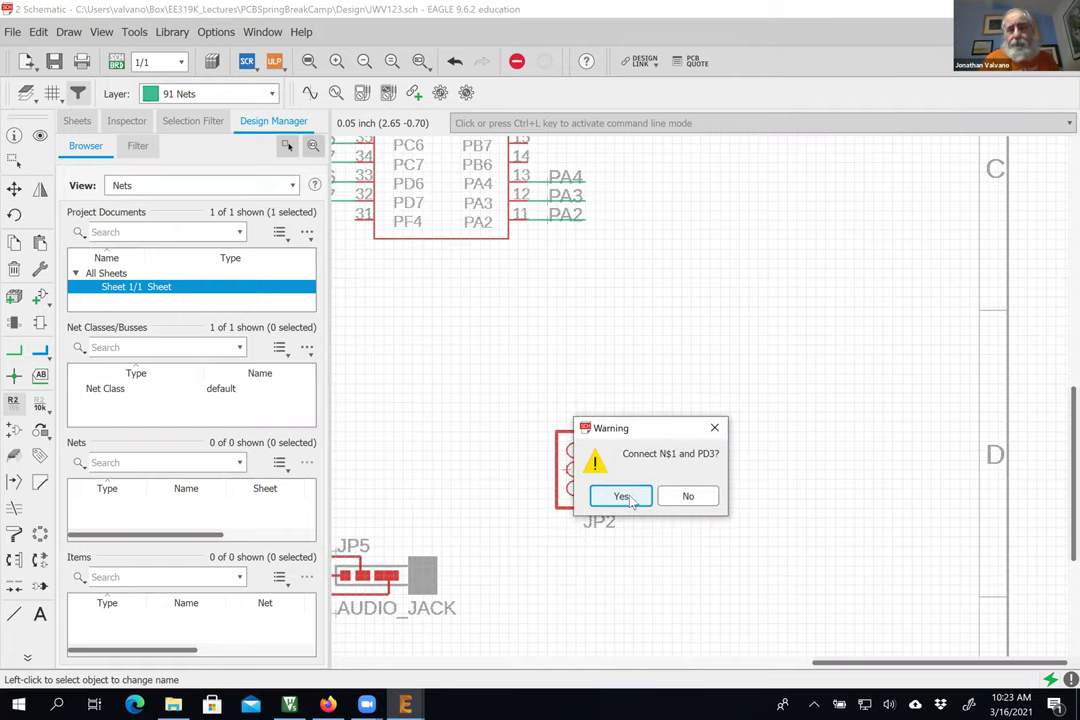
click(624, 497)
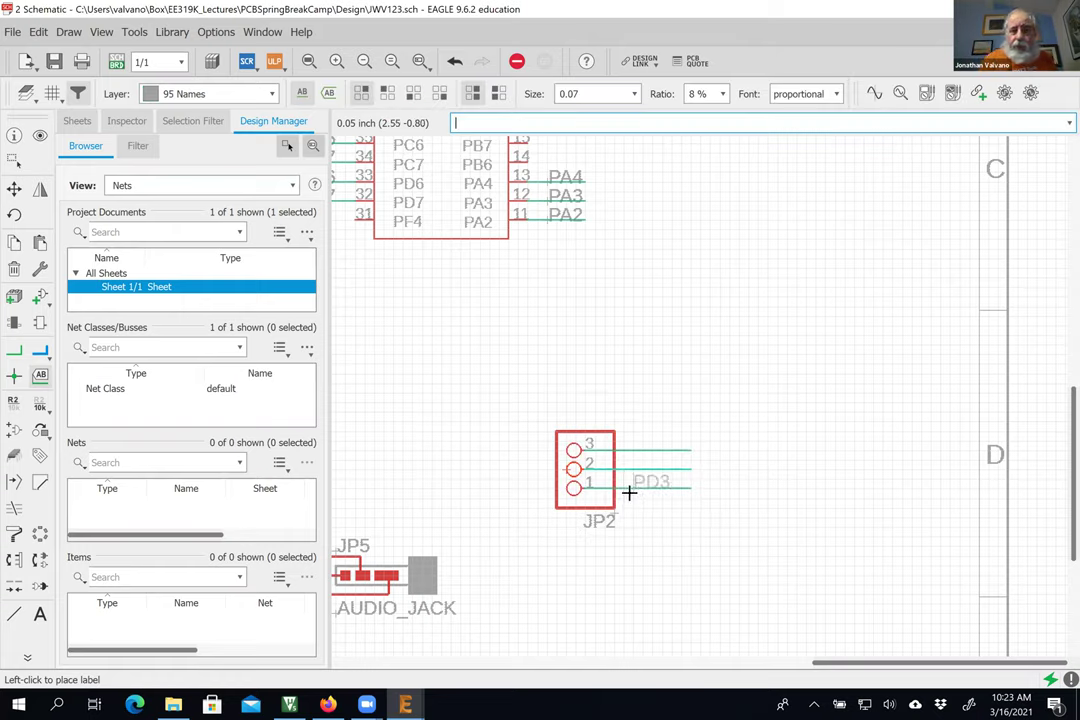
click(642, 465)
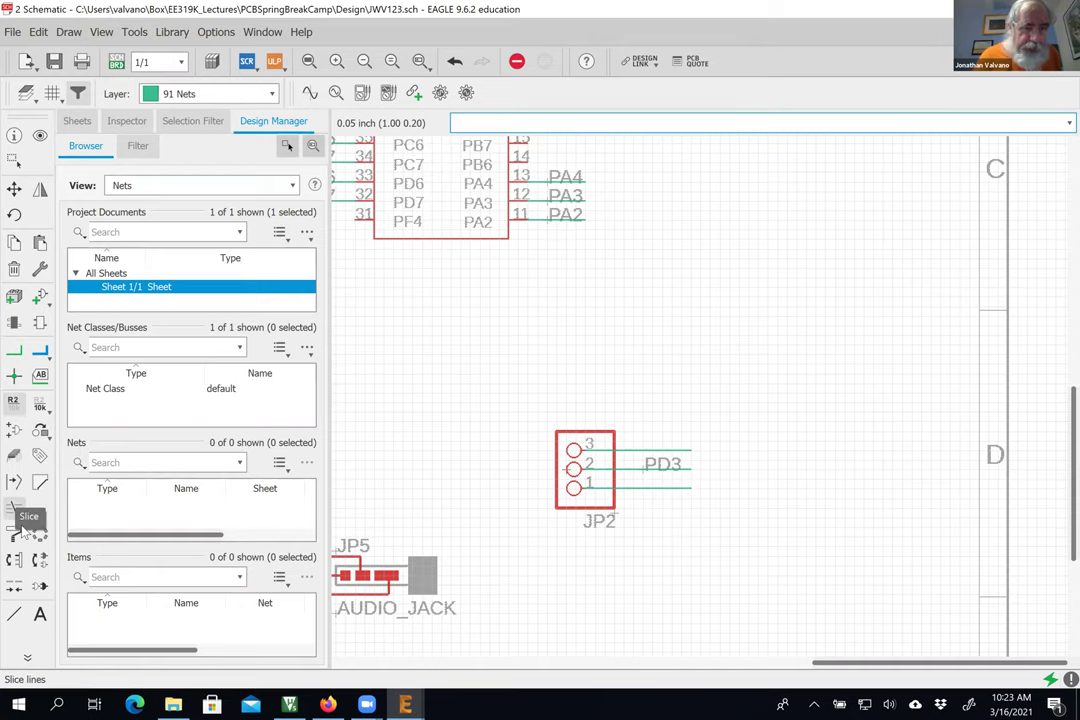
Step: Name the net on JP2 pin 3 PD2, connect it to the existing net, and place its label above the PD3 label
click(13, 400)
click(647, 459)
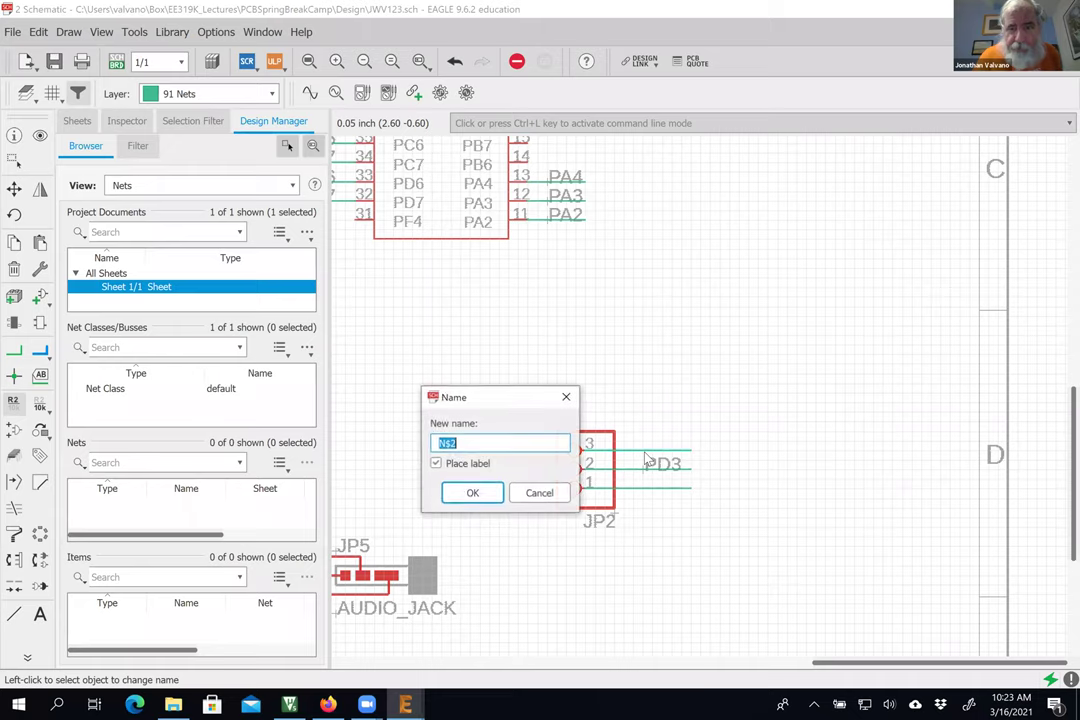
text(PD2)
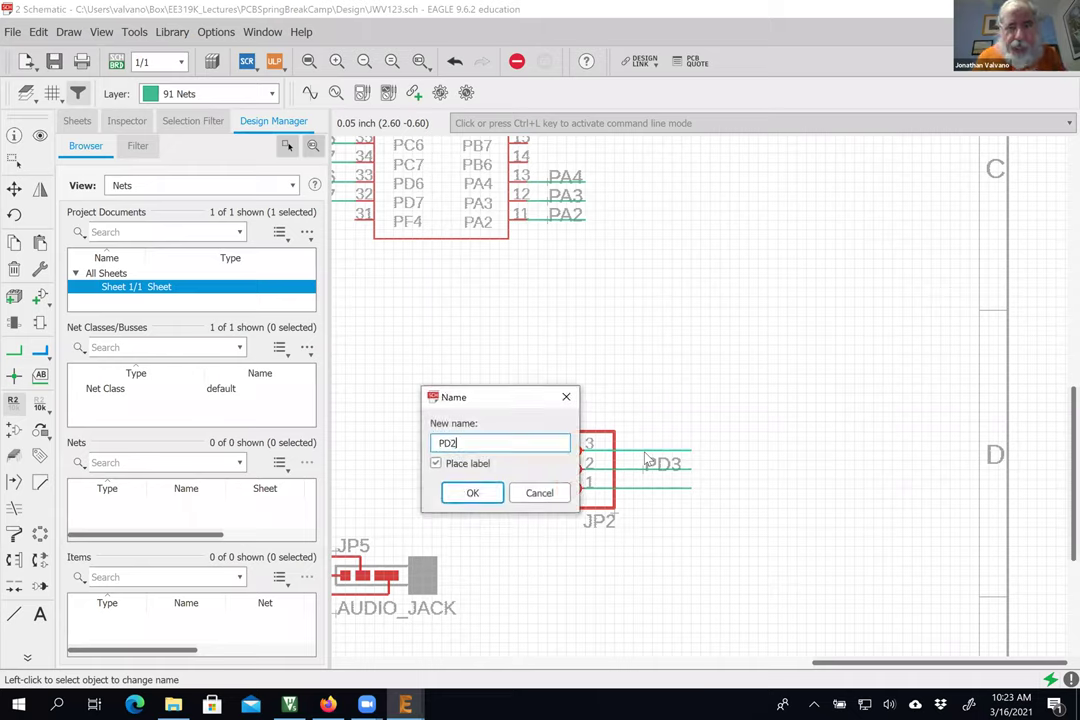
key(Return)
click(621, 497)
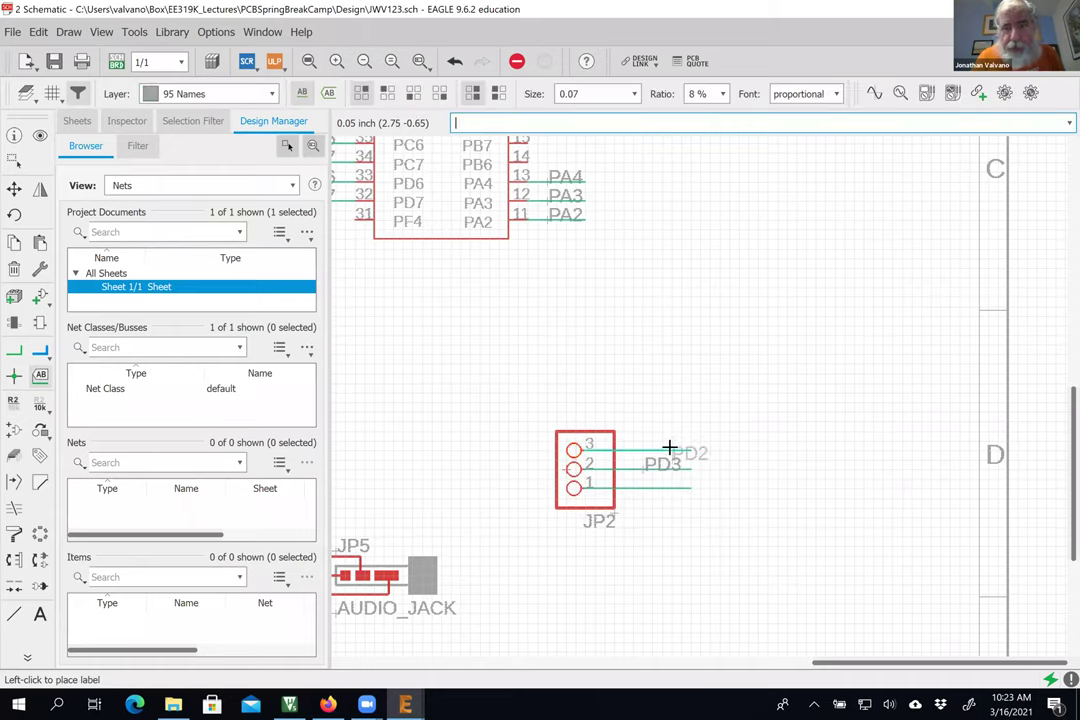
click(645, 445)
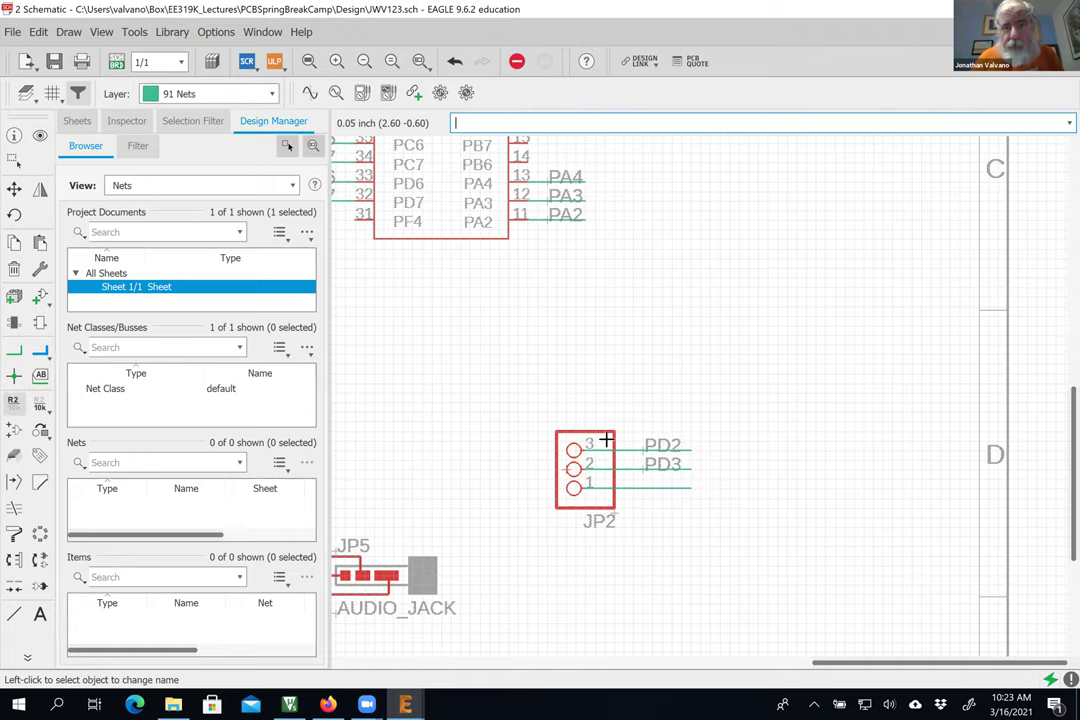
Step: Check the net name in the properties of the wire leading to the audio jack's Tip pin
click(13, 401)
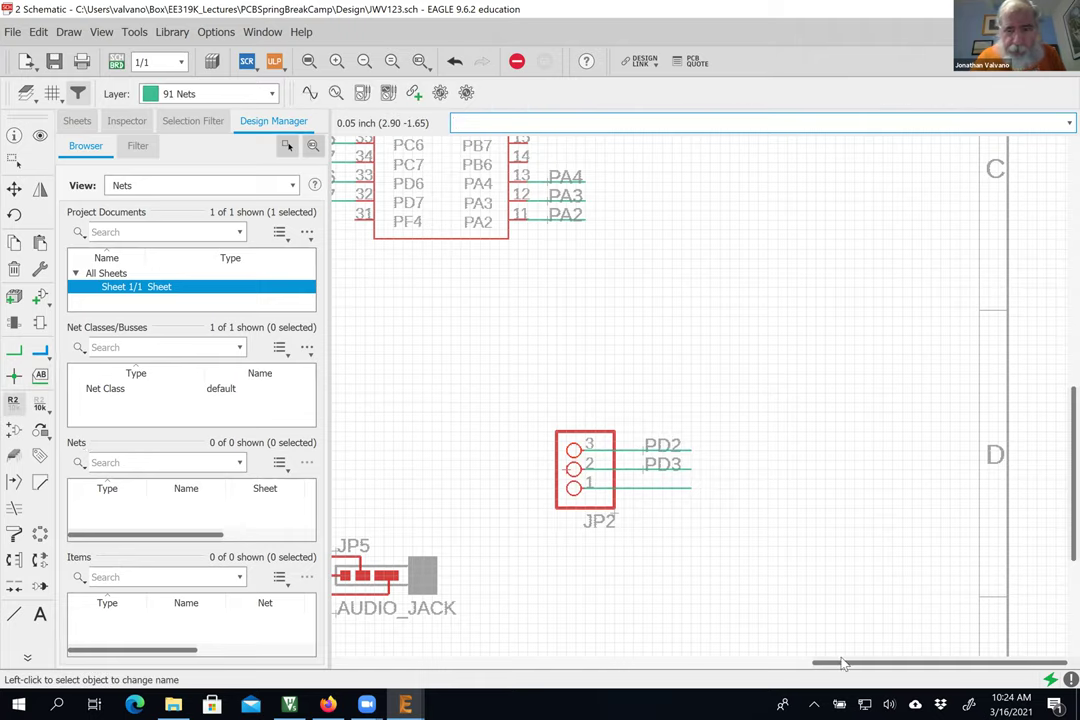
drag(840, 665, 711, 665)
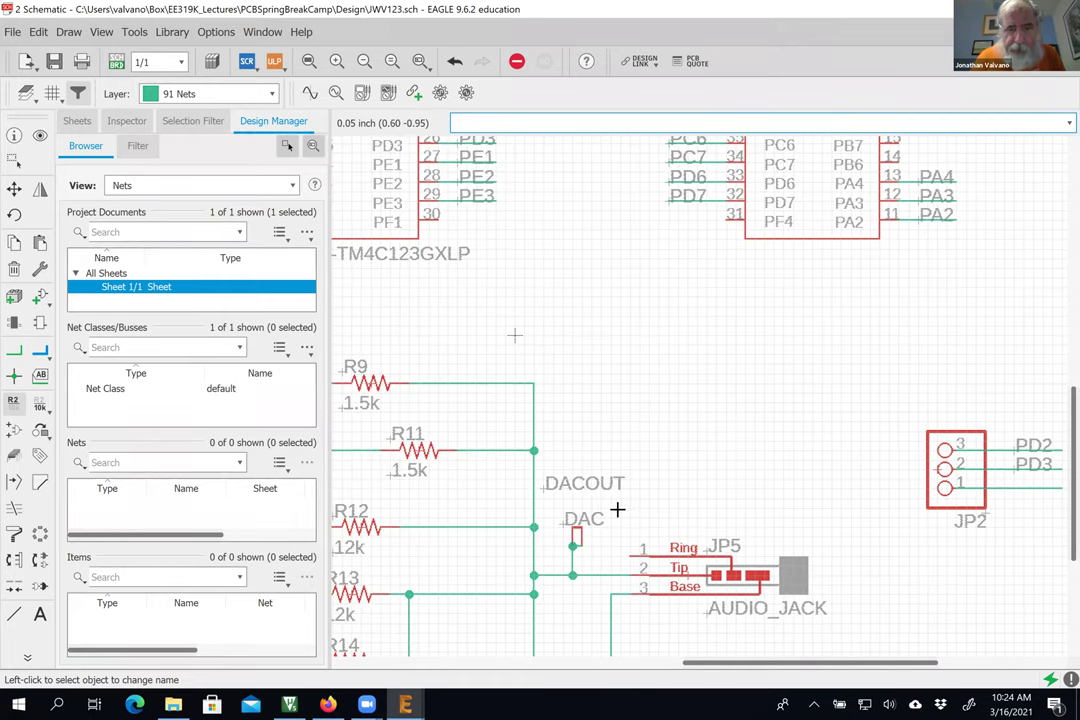
click(13, 135)
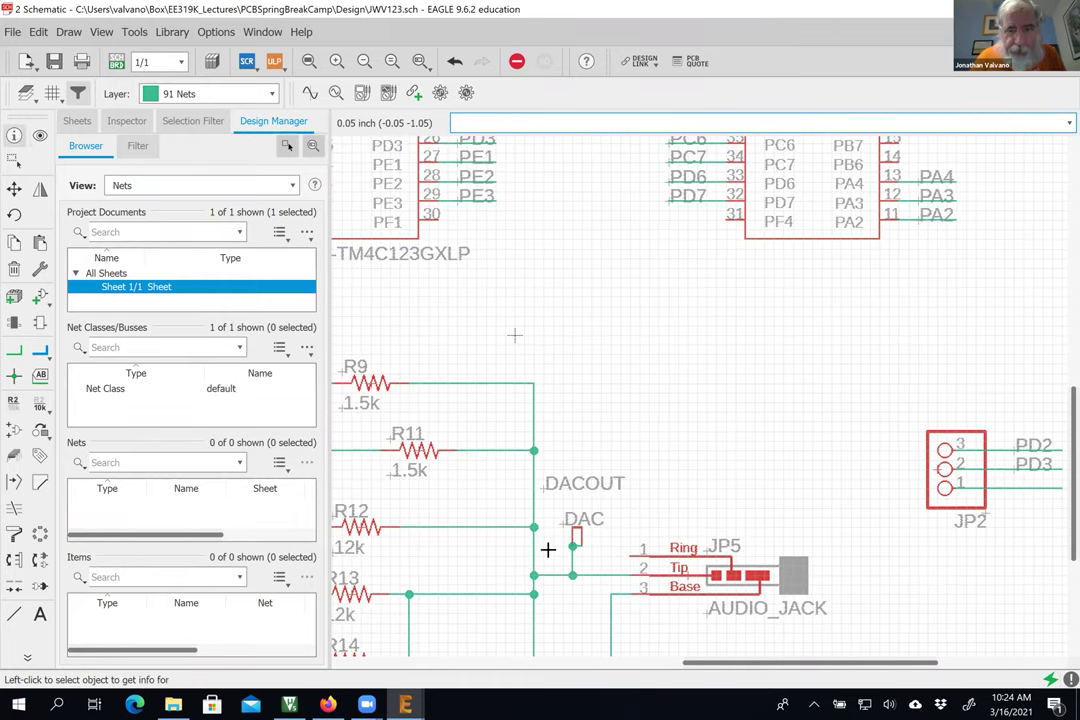
click(599, 574)
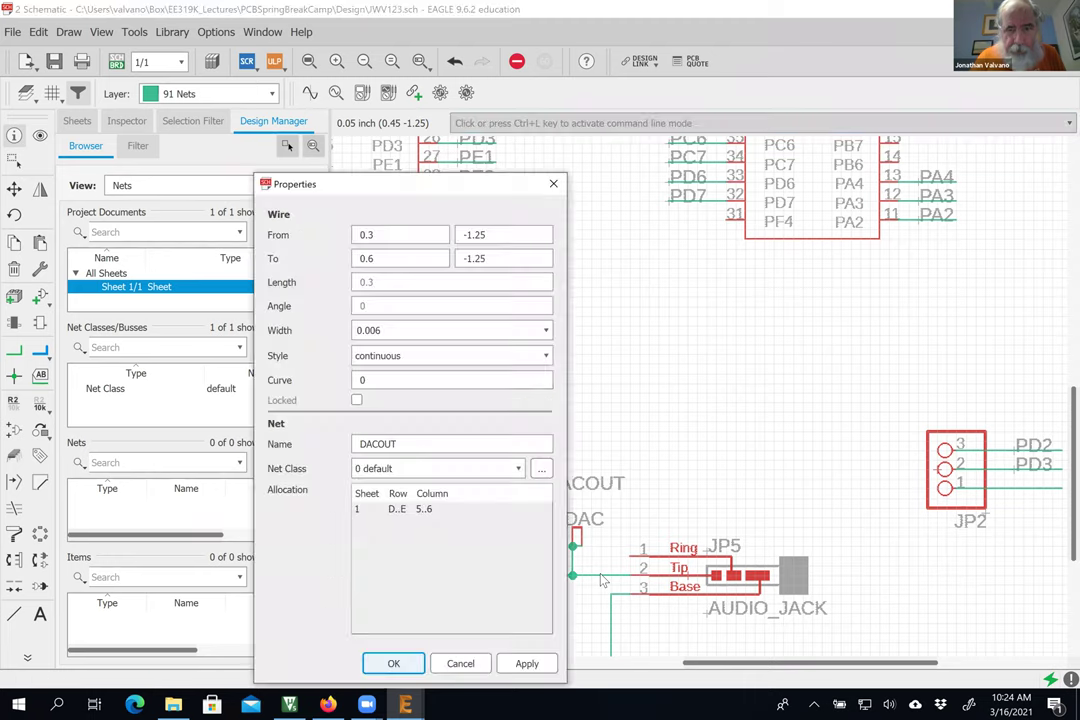
double_click(375, 445)
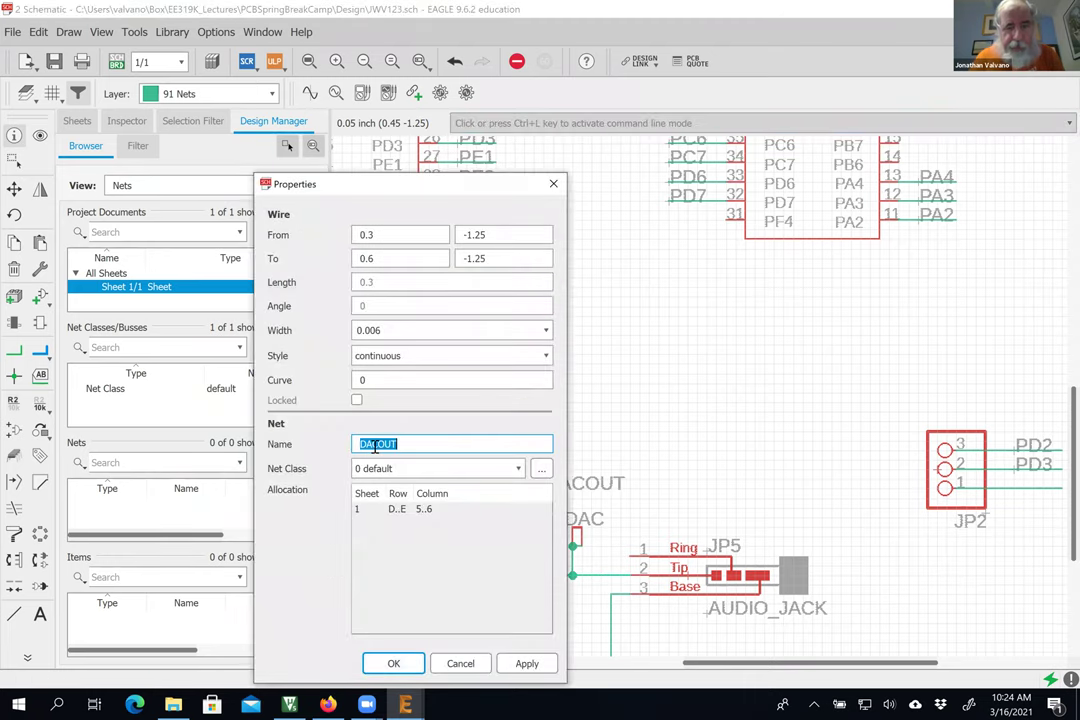
click(393, 663)
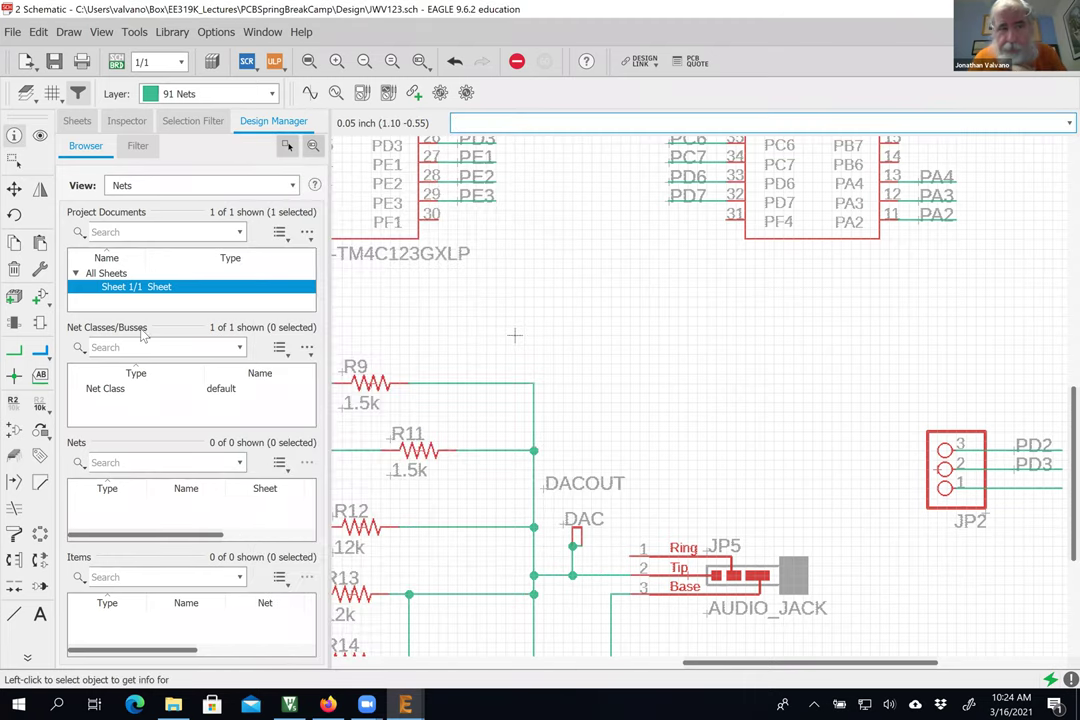
Step: Name the net on JP2 pin 1 DACOUT, connect it to the existing DACOUT net, and place its label on the wire
click(13, 403)
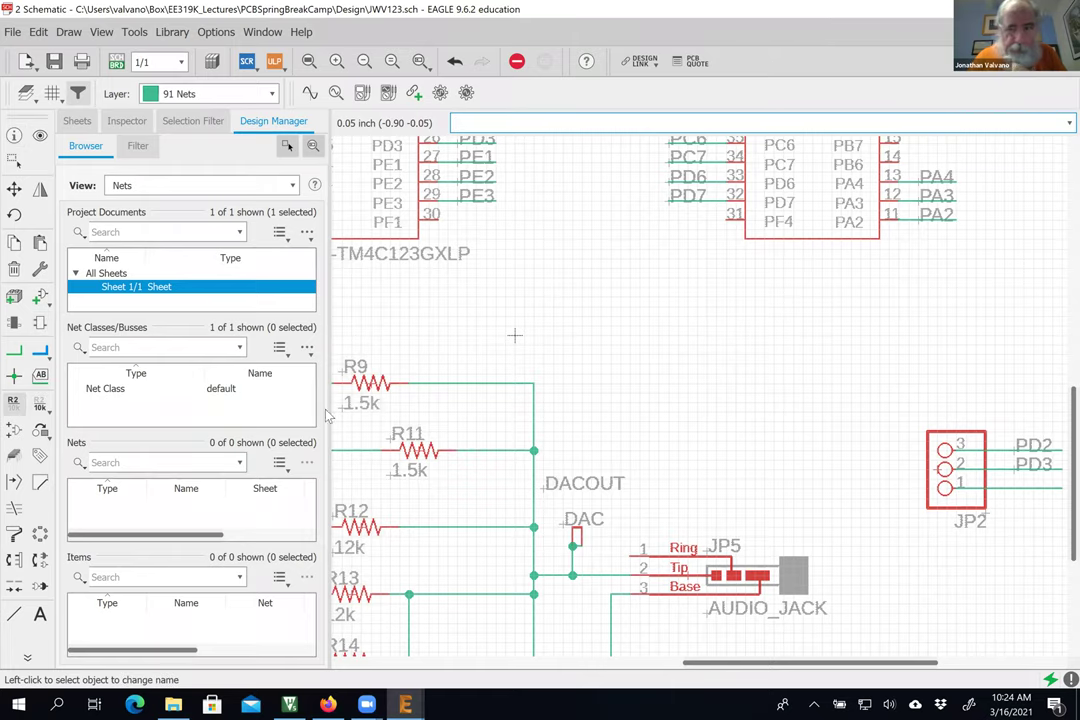
click(1021, 489)
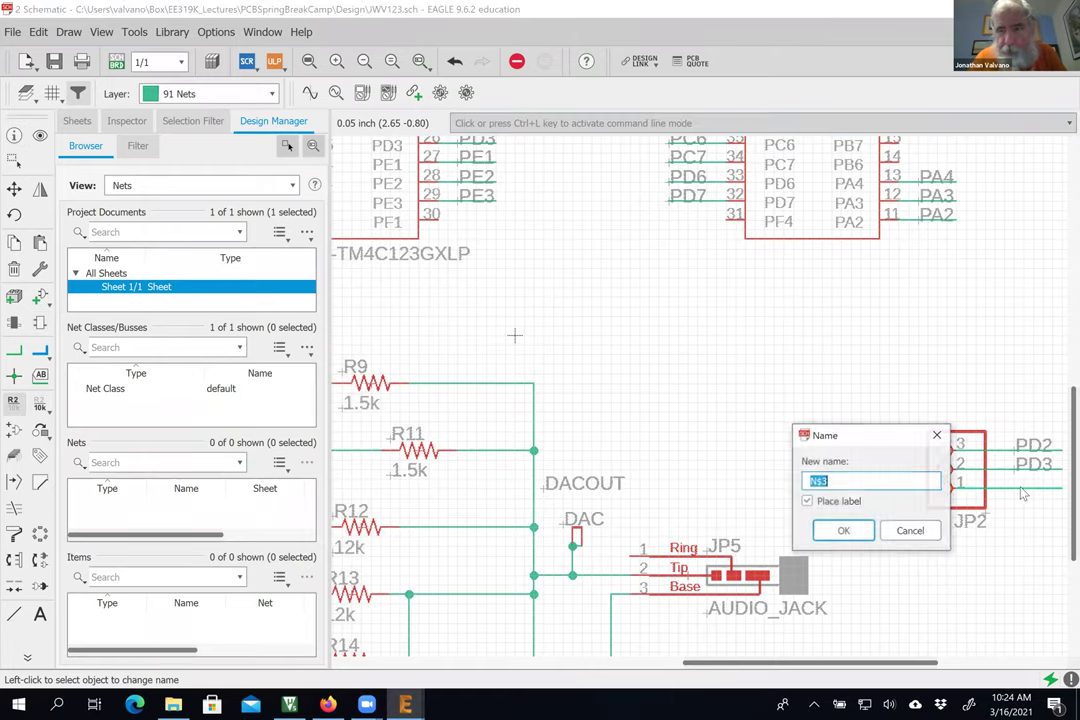
text(DACOUT)
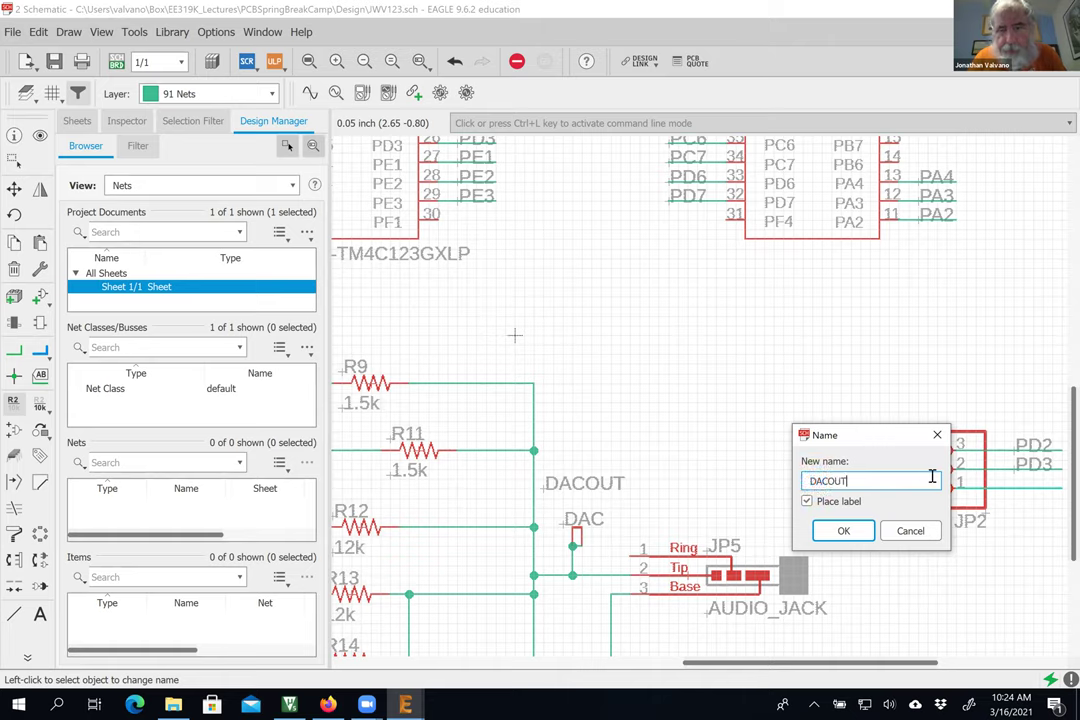
click(845, 530)
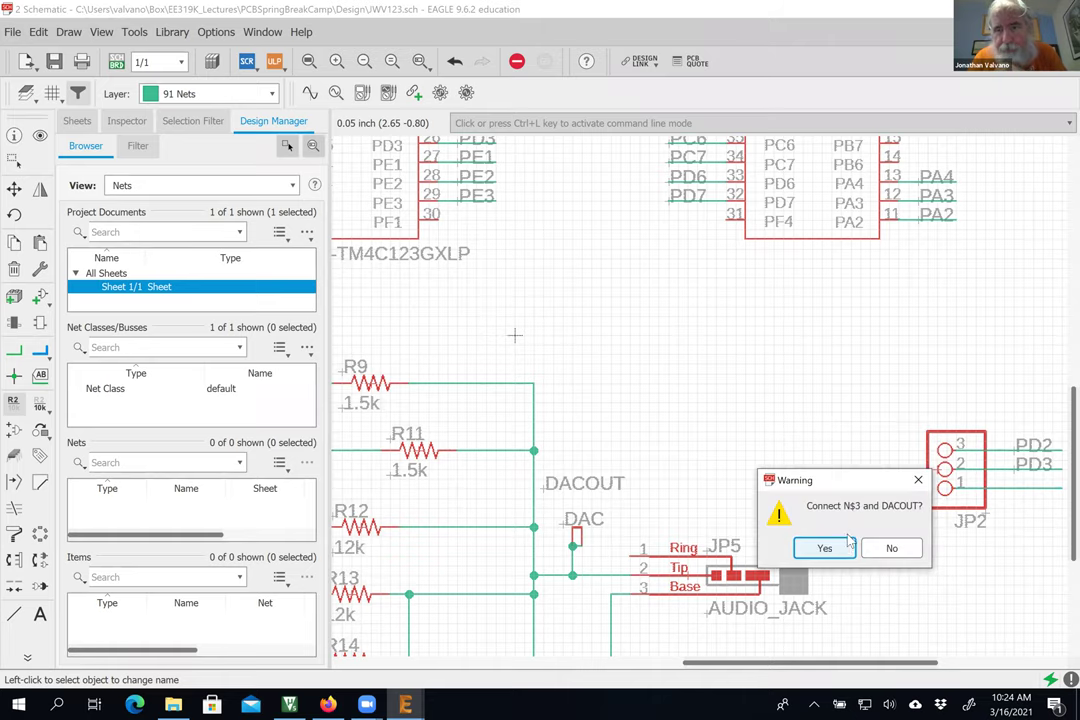
click(828, 547)
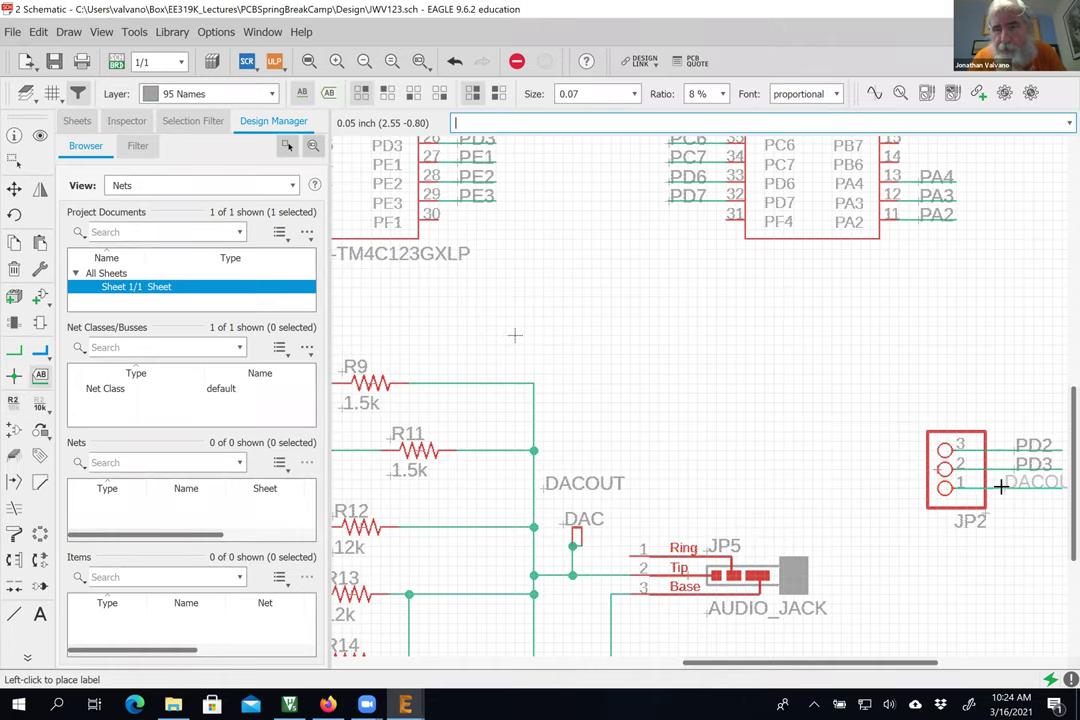
click(1000, 487)
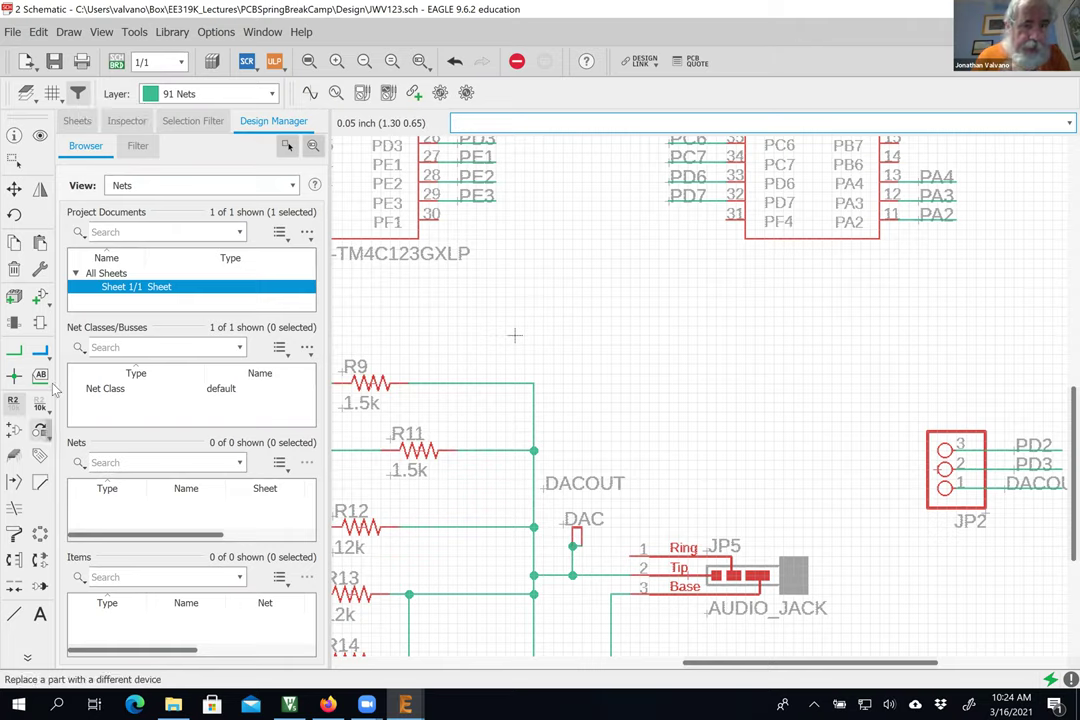
Step: Set the active drawing layer to 97 Info
click(40, 612)
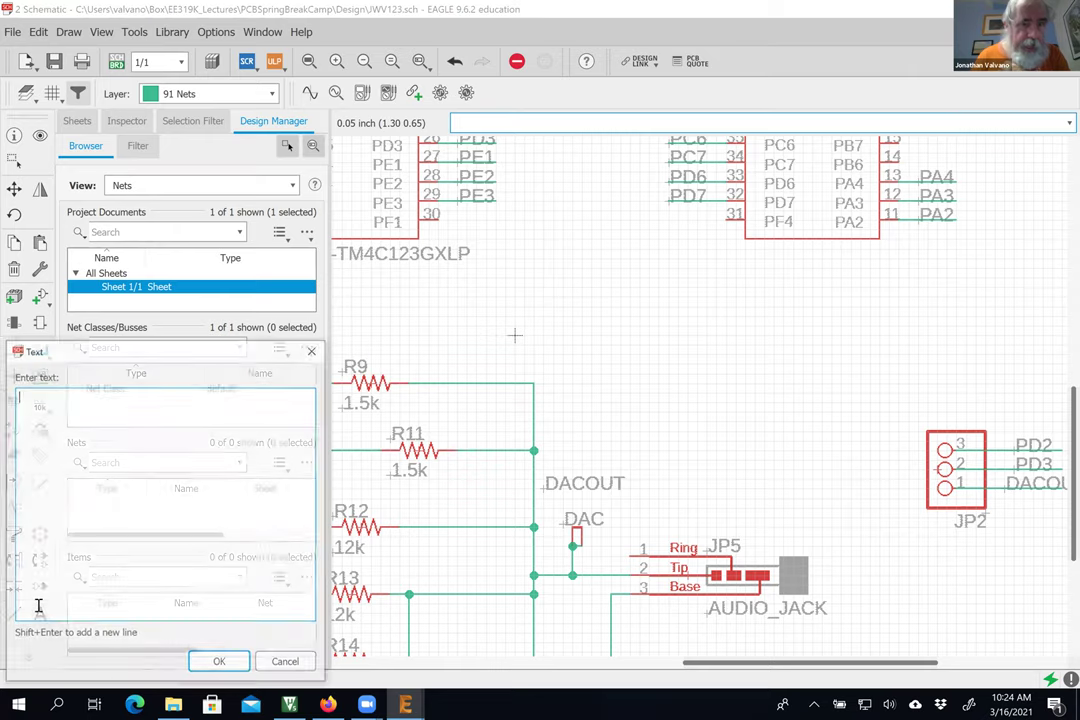
click(287, 664)
click(272, 94)
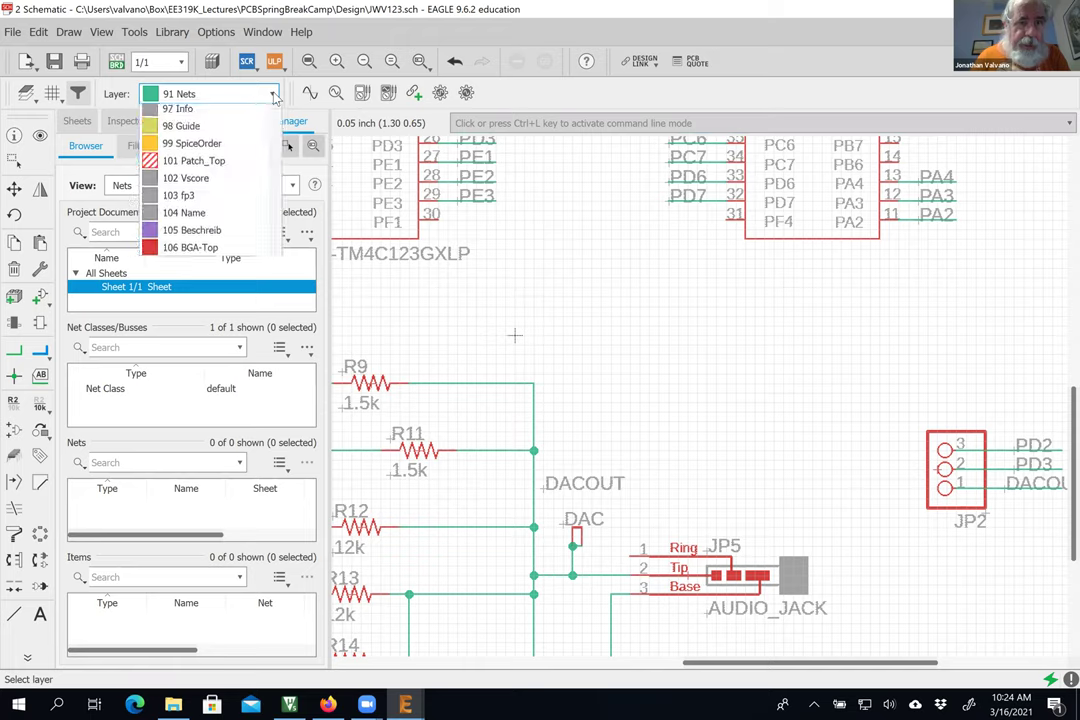
click(212, 236)
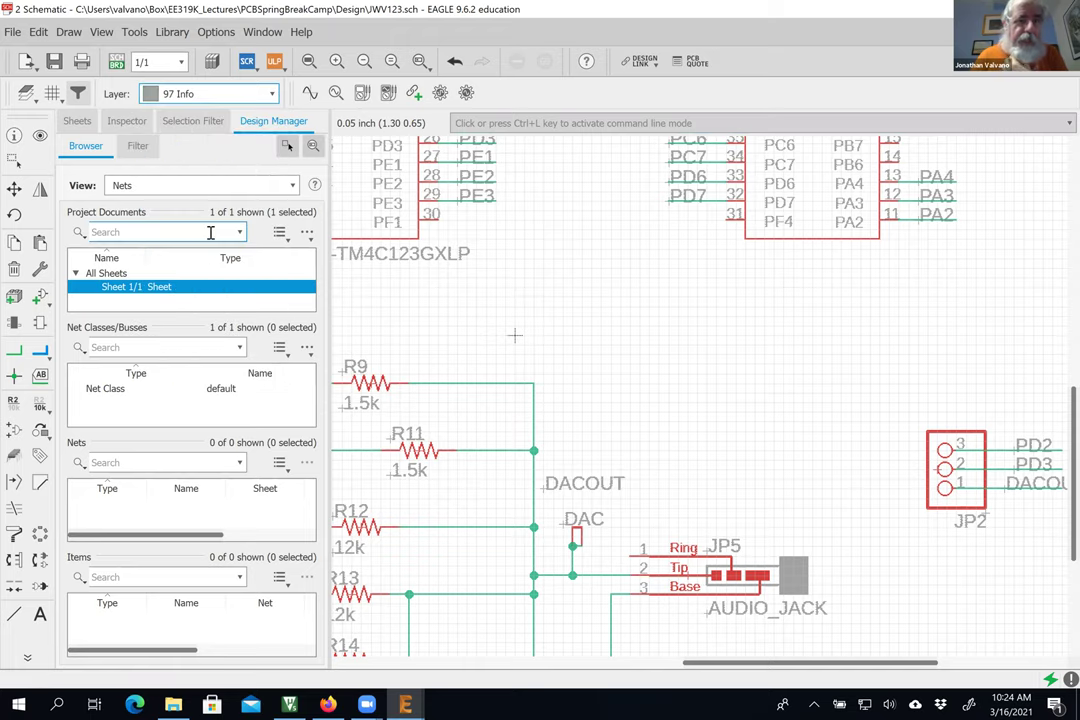
Step: Place a two-line note reading "TExaSdisplay connection" and "Jumper PD2 to PD3 for slidepot" in the free area above and beside JP2
click(40, 614)
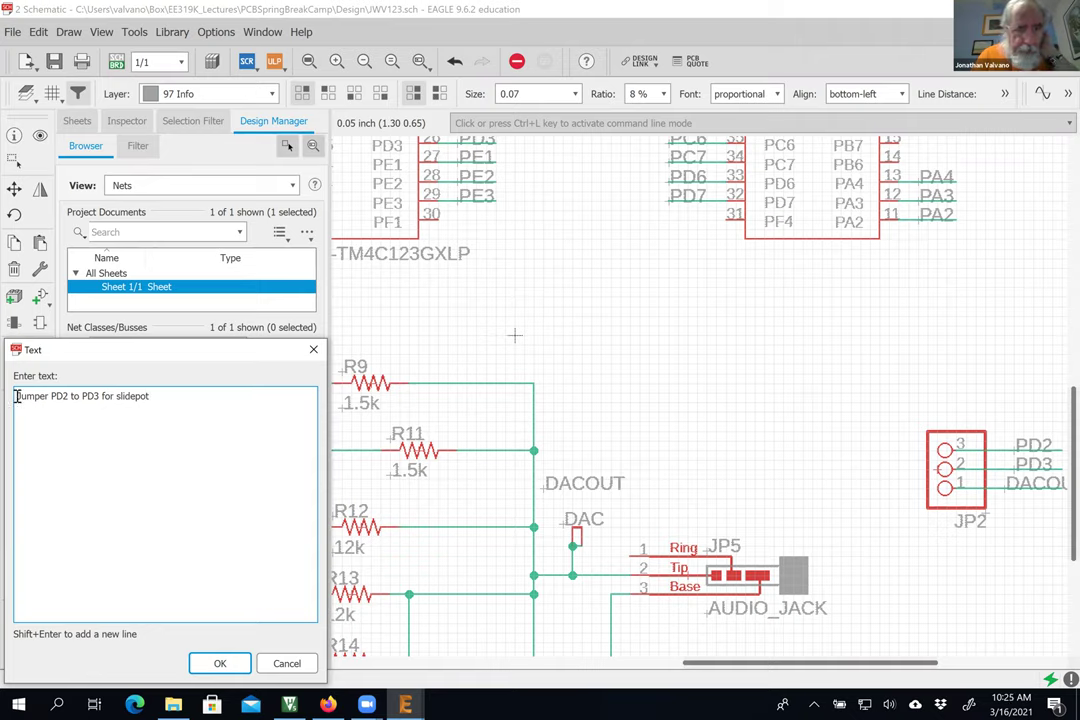
text(TExaS)
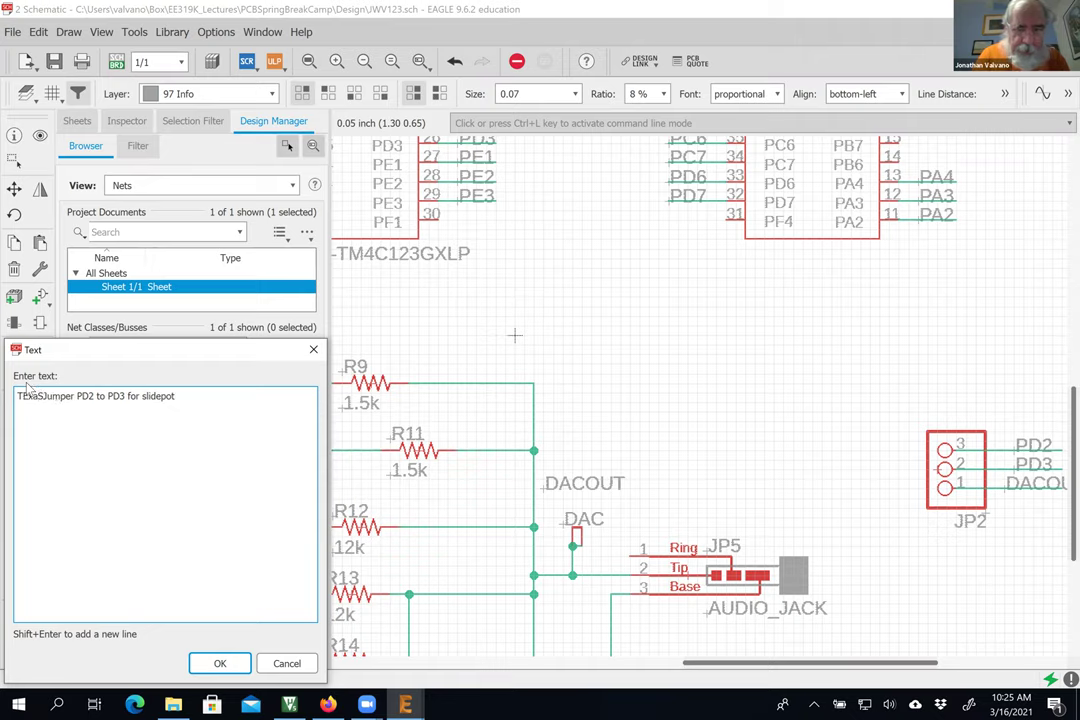
text(display)
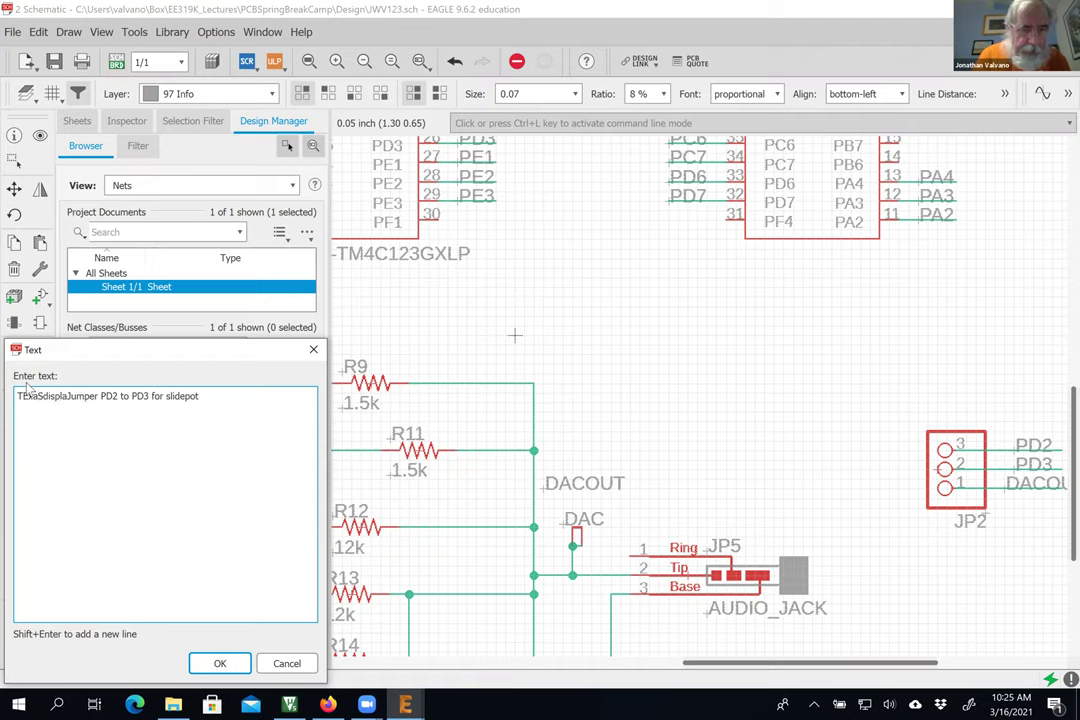
text( connec)
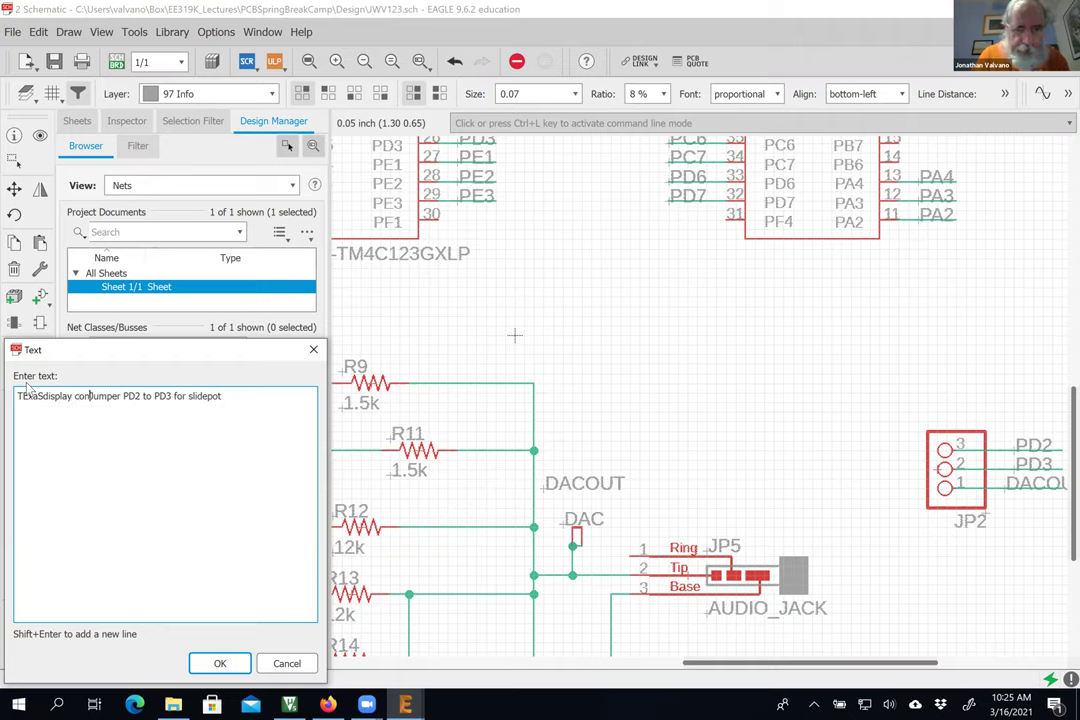
text(tion)
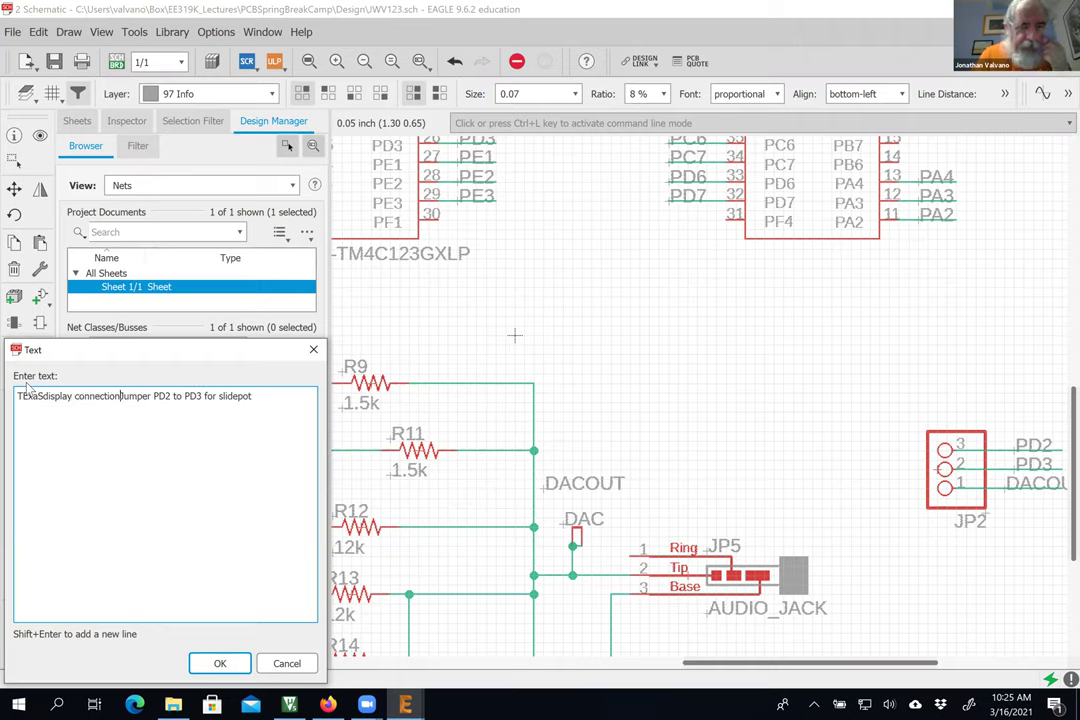
key(shift+Return)
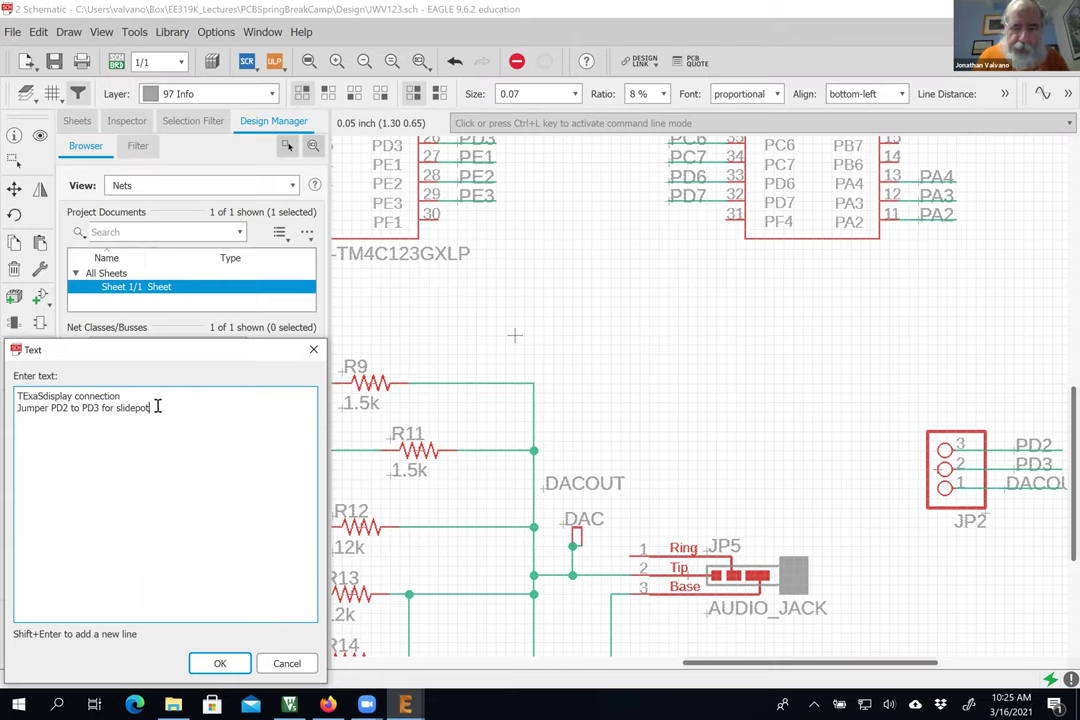
key(Return)
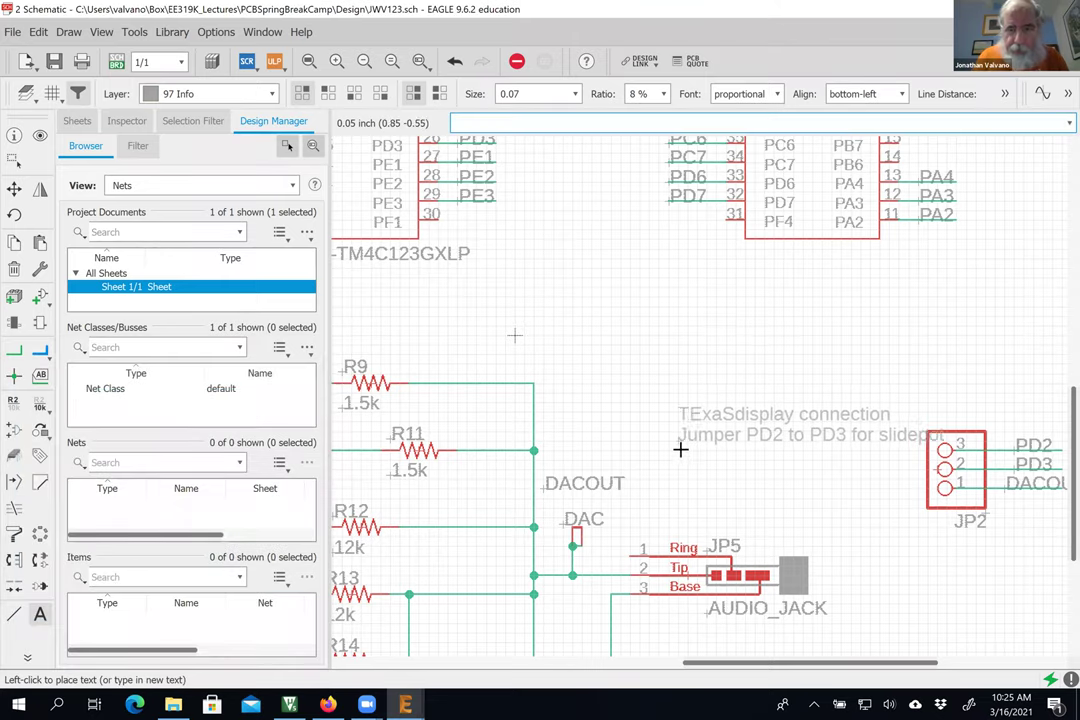
click(710, 401)
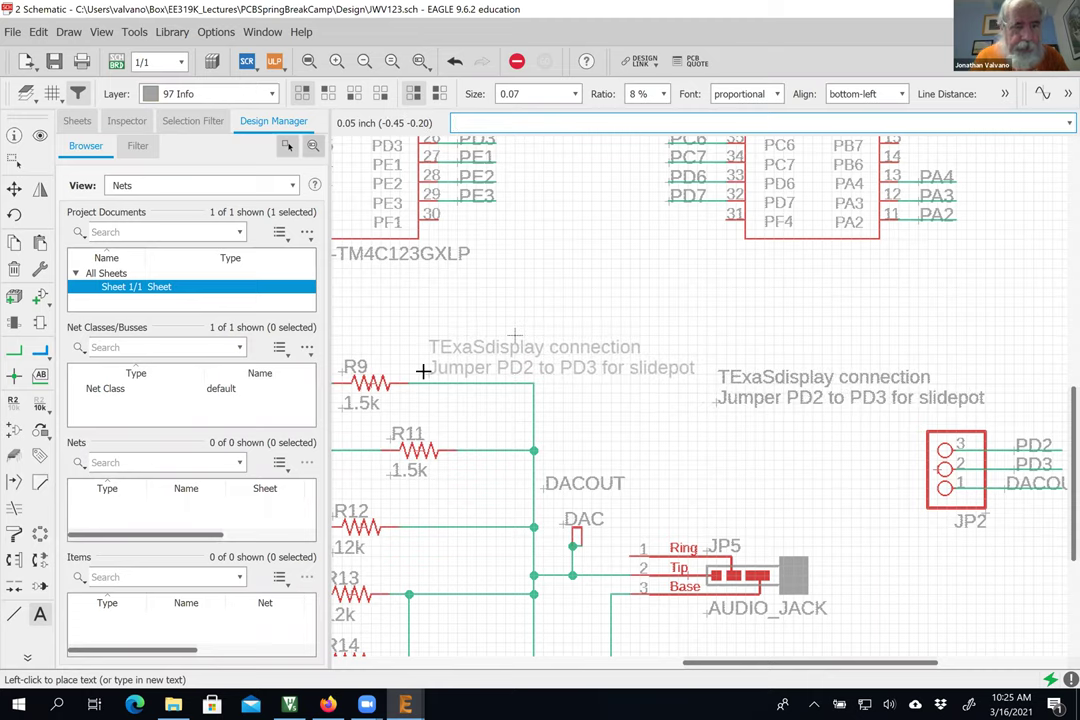
key(Escape)
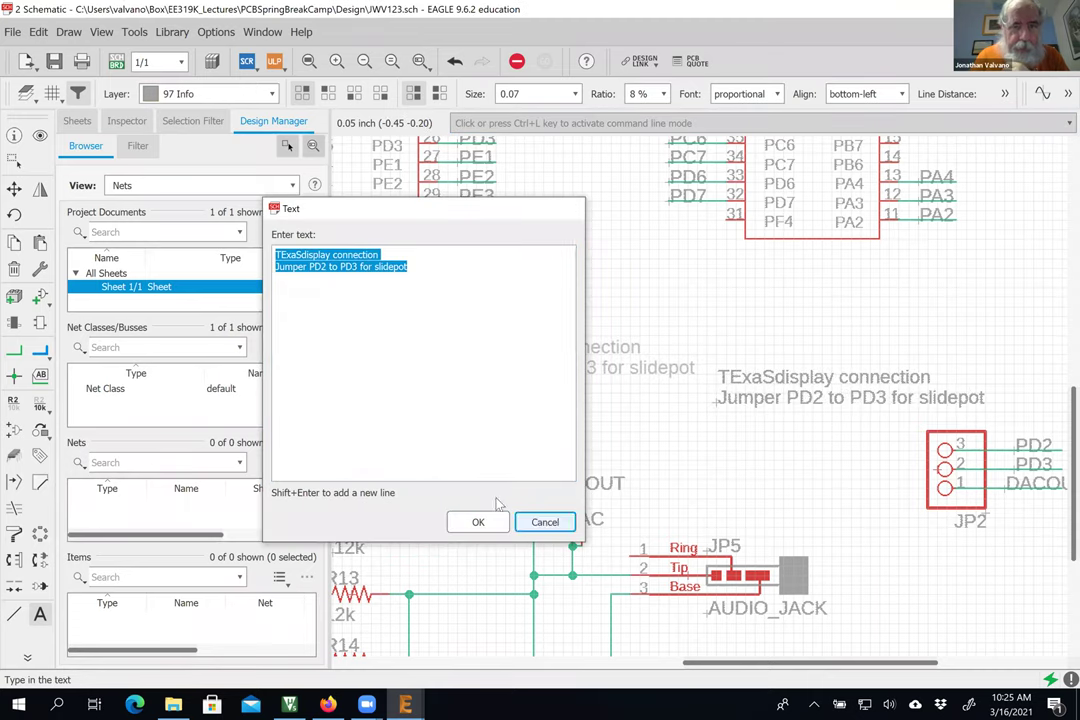
click(545, 522)
Step: Add a third line reading "Jumper PD2 to DACOUT for DAC" to the TExaSdisplay note in its properties
click(14, 134)
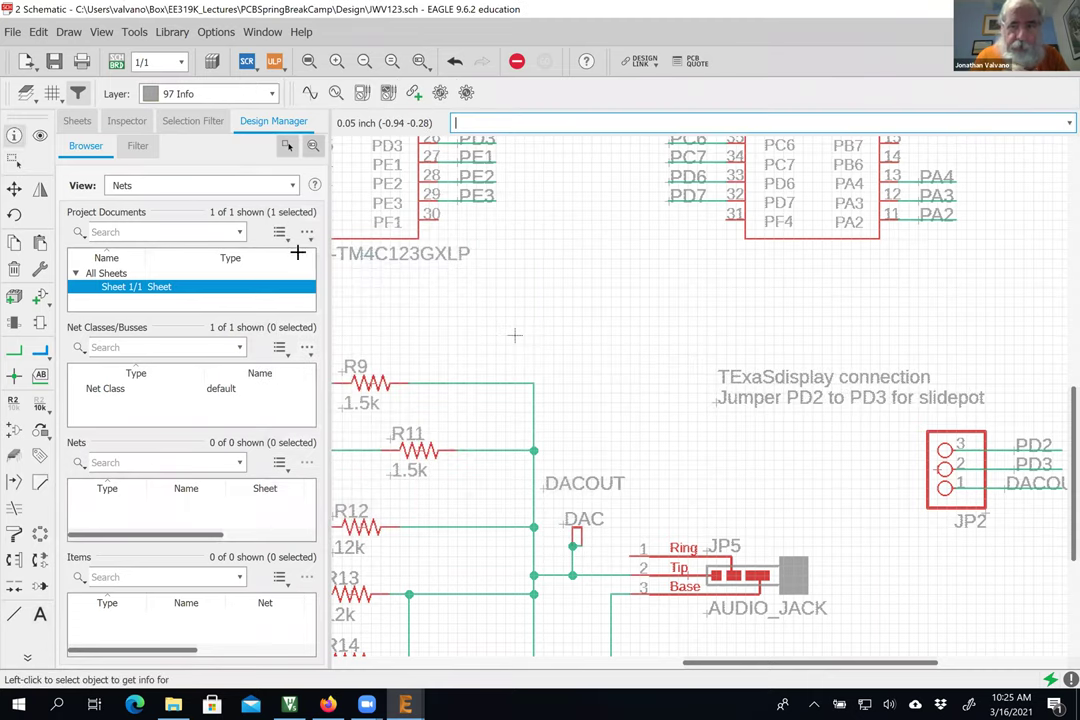
click(718, 406)
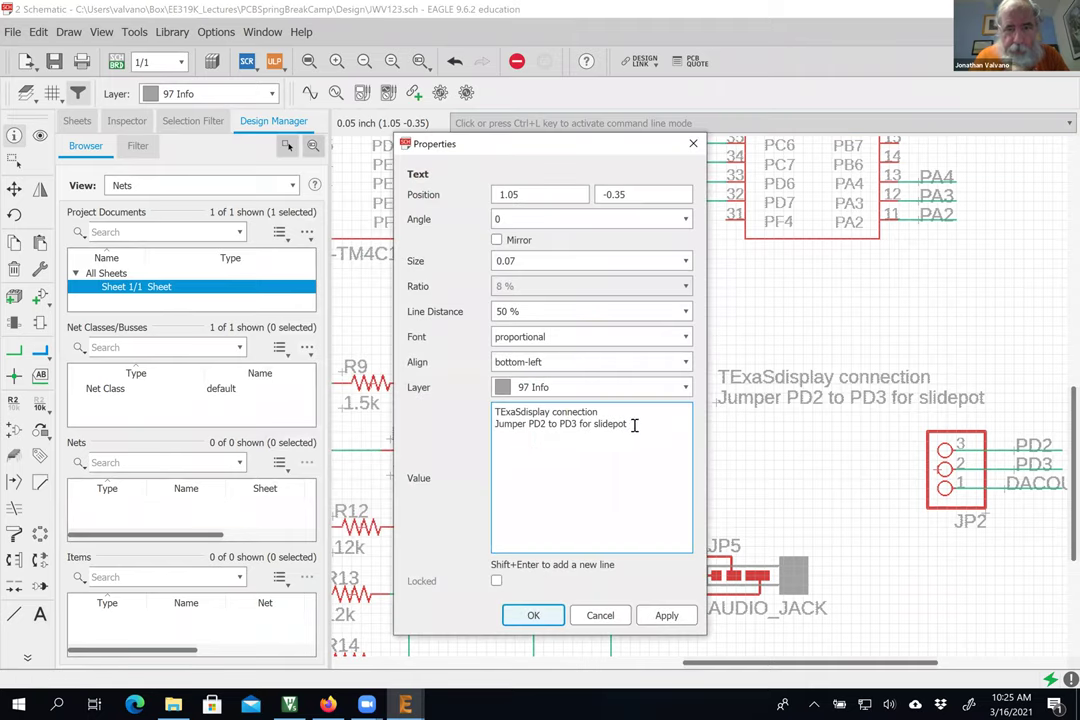
triple_click(634, 424)
key(ctrl+c)
click(632, 424)
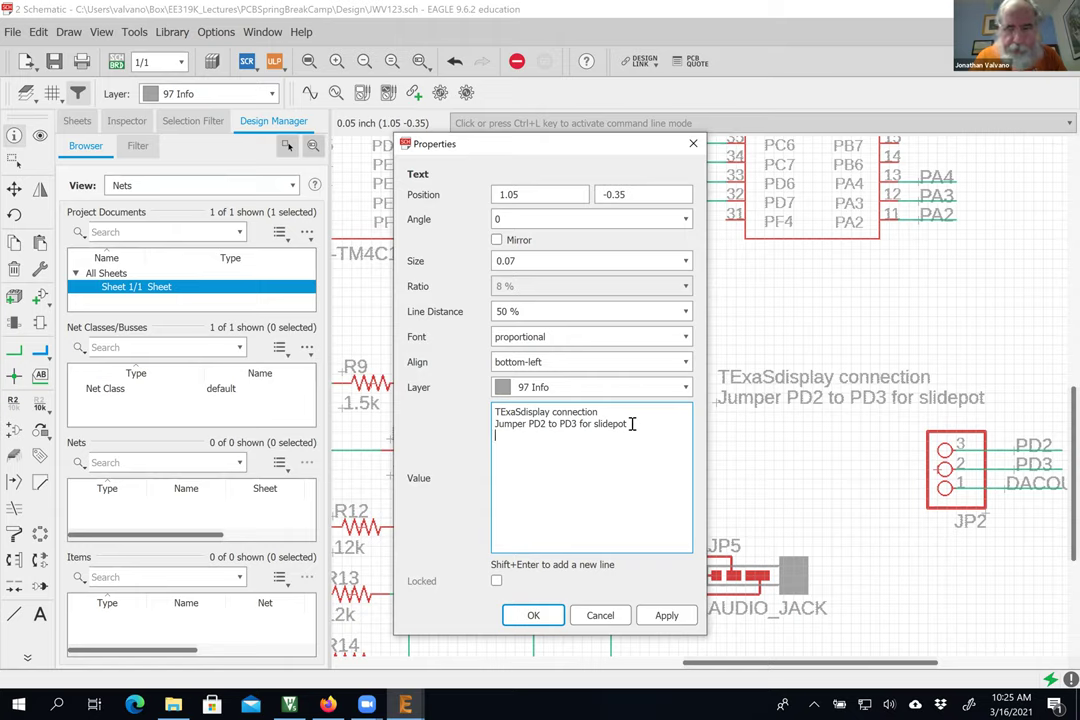
key(ctrl+v)
double_click(568, 436)
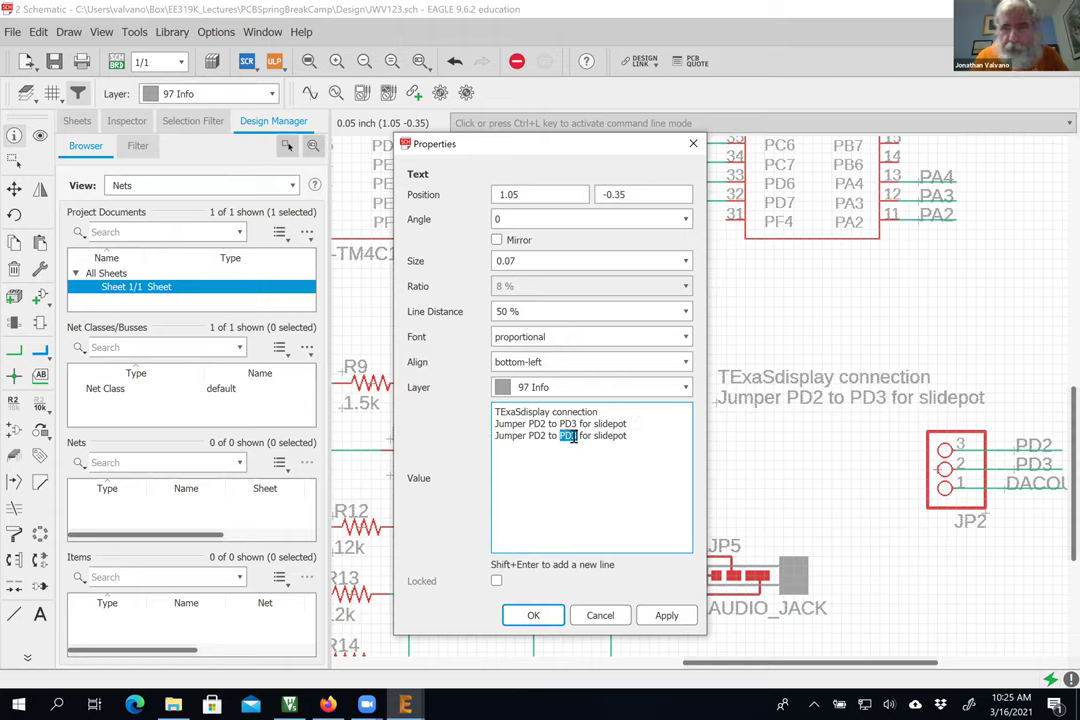
text(DAC)
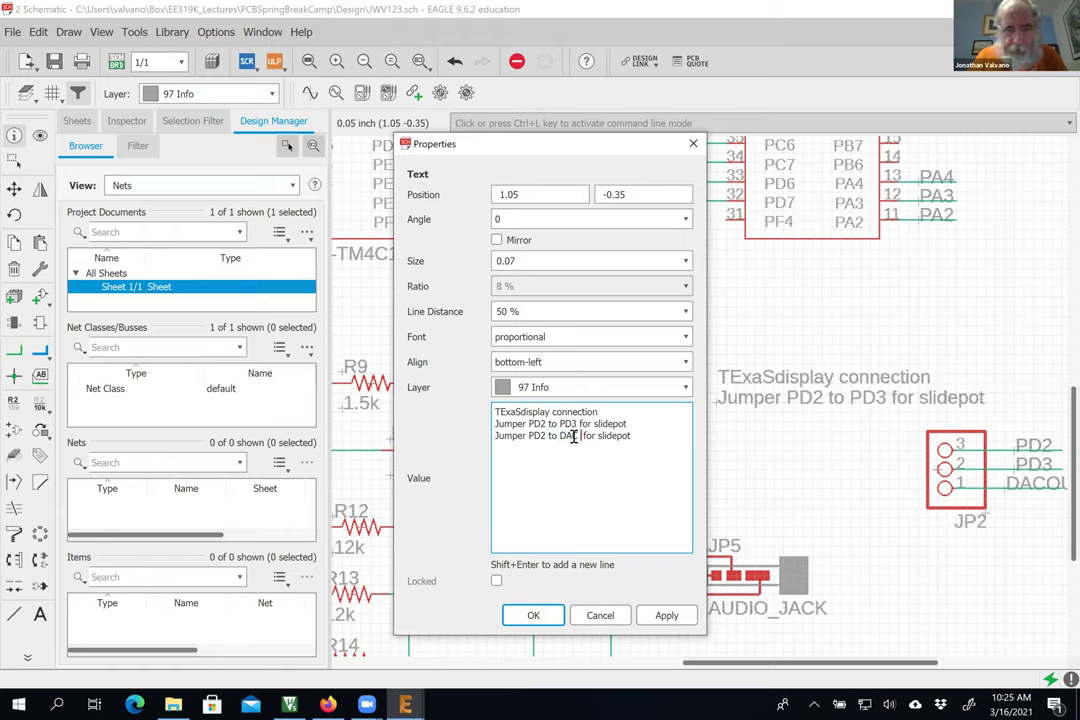
key(Delete)
double_click(603, 436)
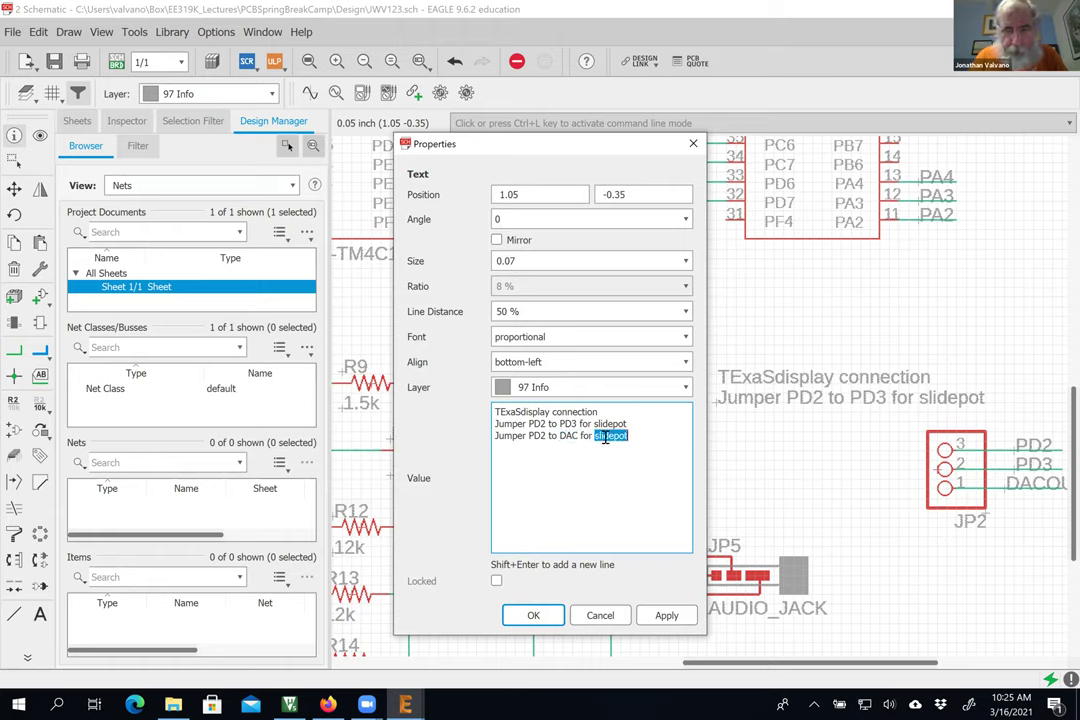
text(DAC)
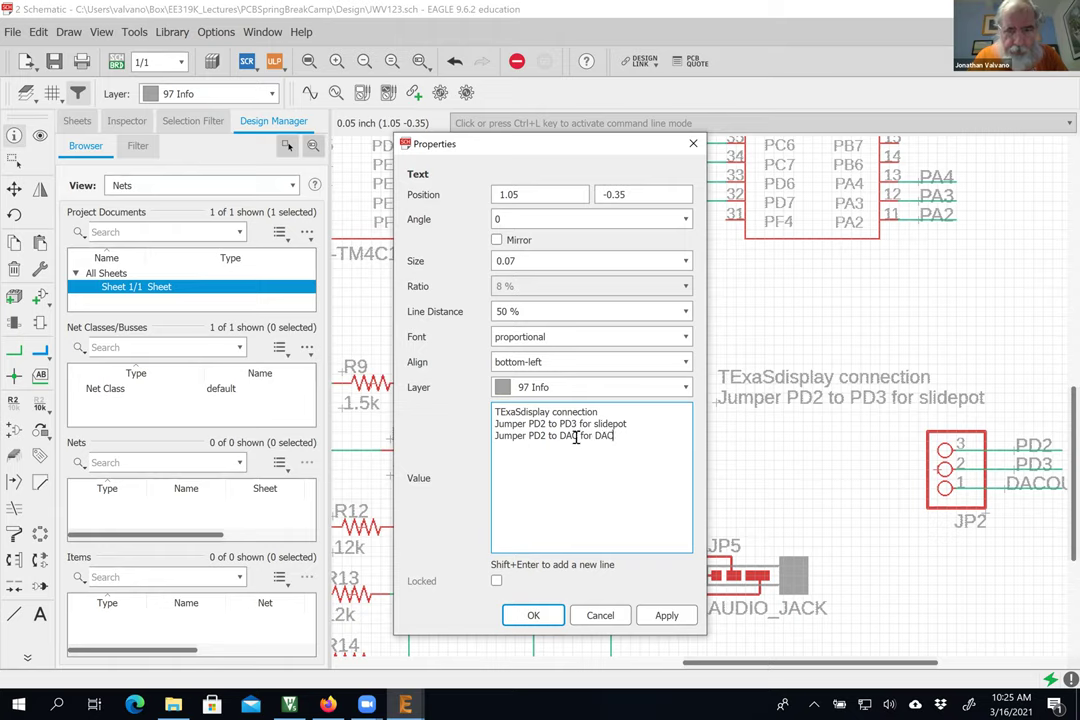
text(OUT)
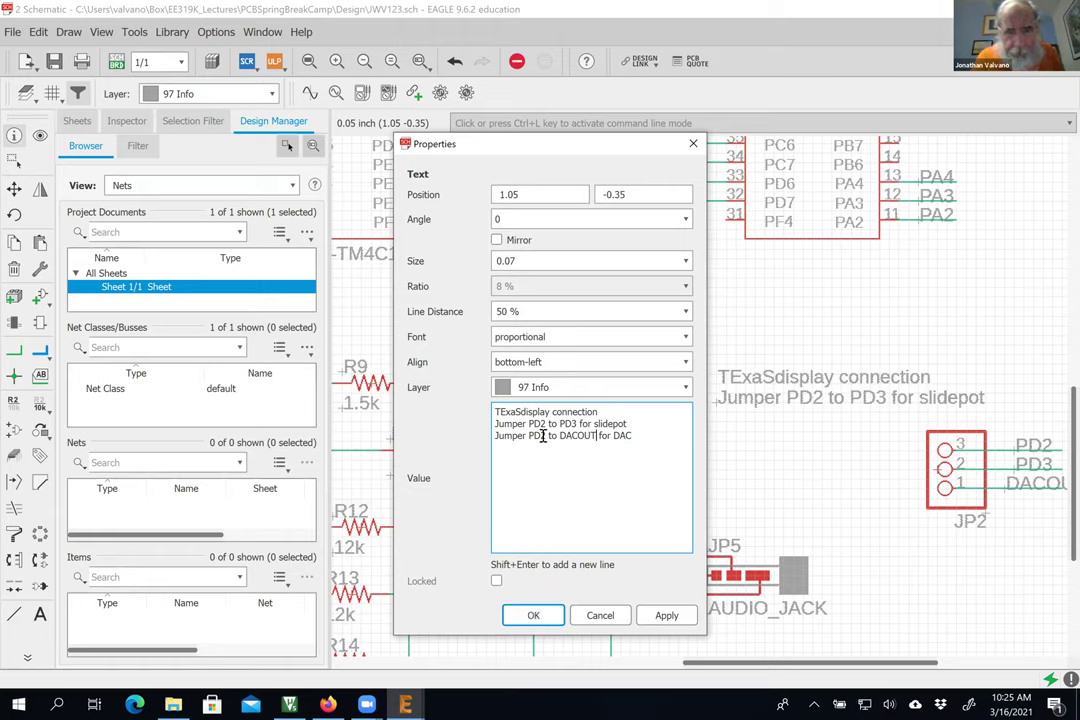
Step: Correct the note's jumper lines to "Jumper PD3 to PD2 for slidepot" and "Jumper PD3 to DACOUT for DAC", and apply the properties
text(3)
text(3)
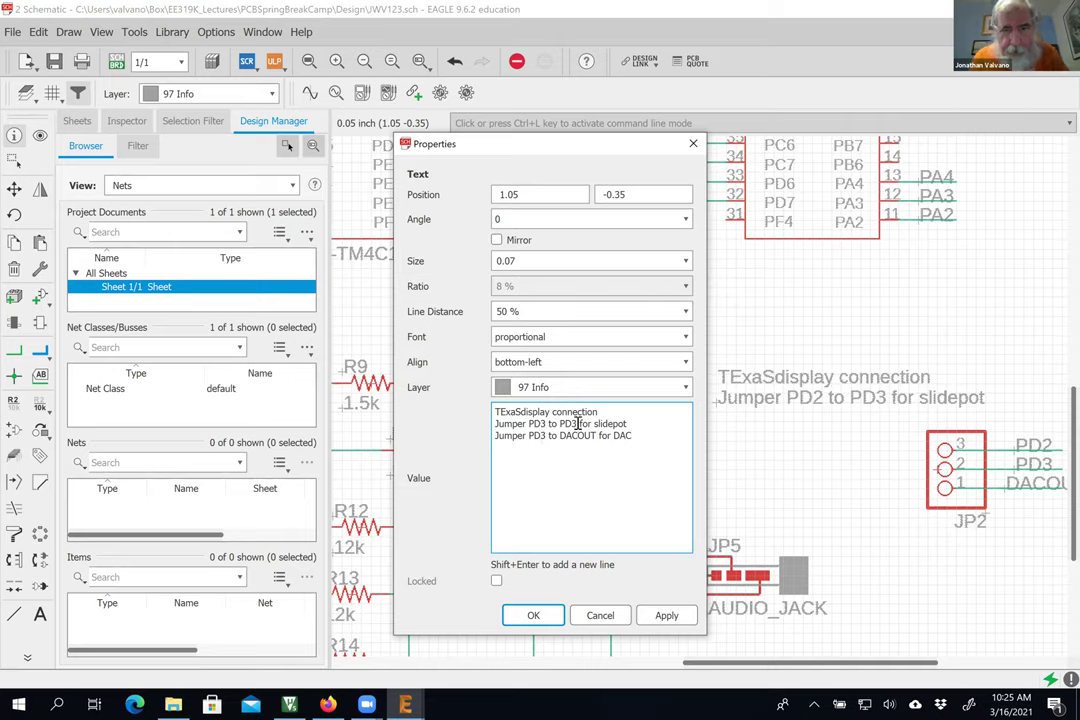
click(533, 615)
Step: Move the TExaSdisplay note closer to JP2 so it sits directly above the connector
click(14, 188)
click(717, 400)
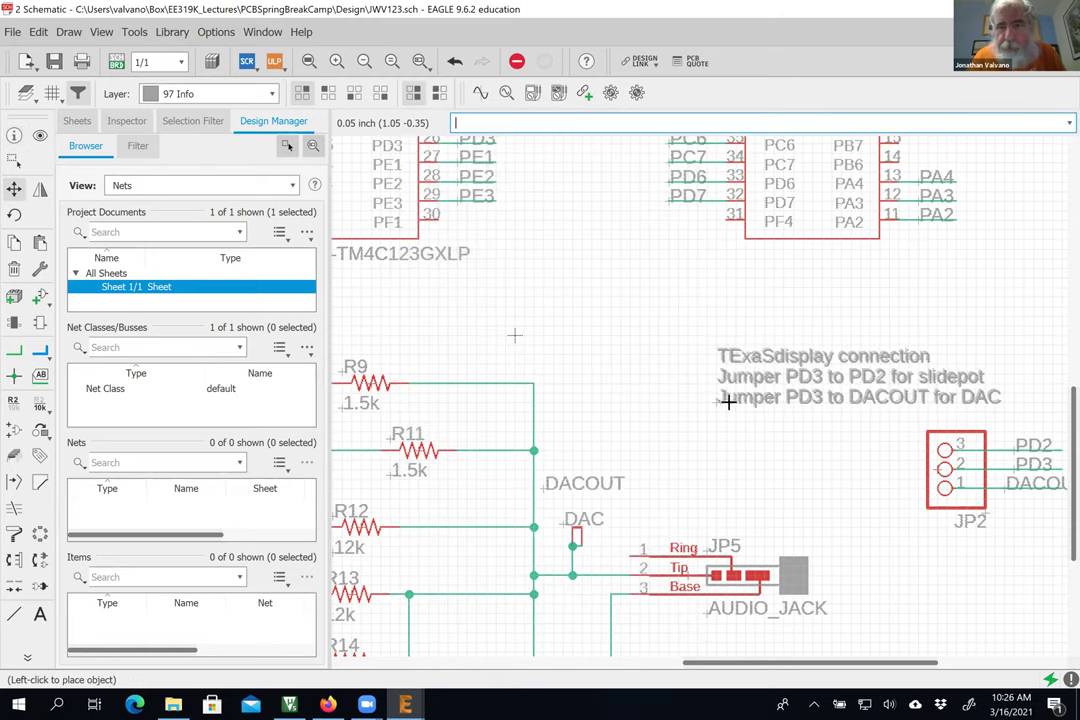
click(795, 416)
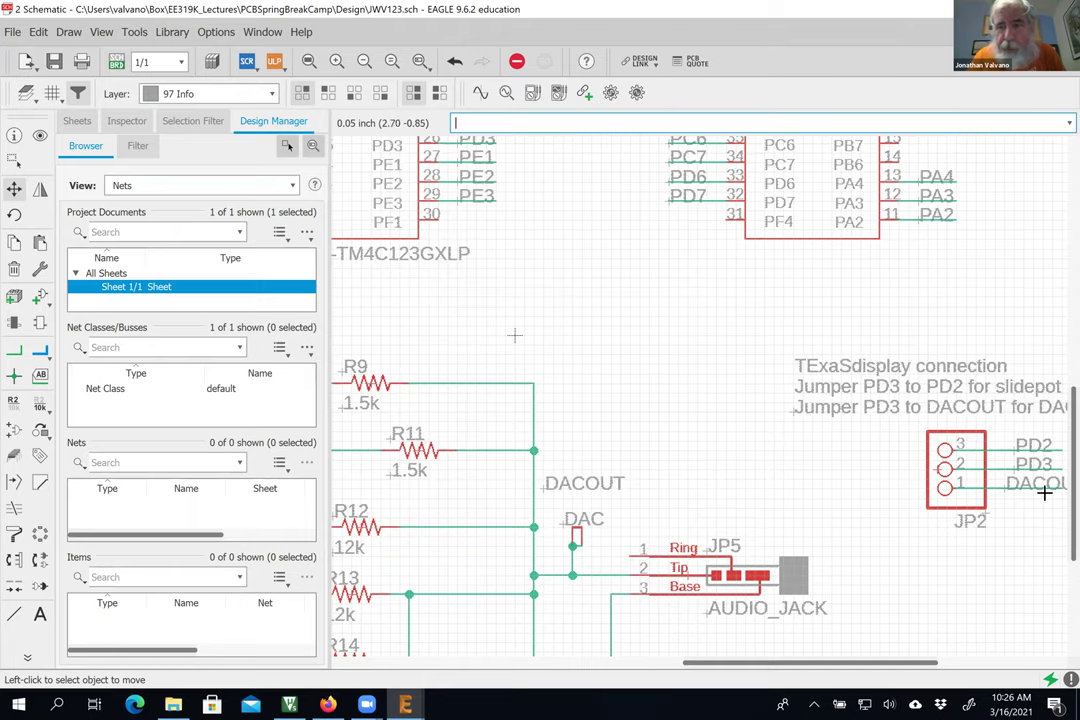
Step: Place the text "Lab 9 UART" directly above connector JP1
scroll(1058, 481, up, 10)
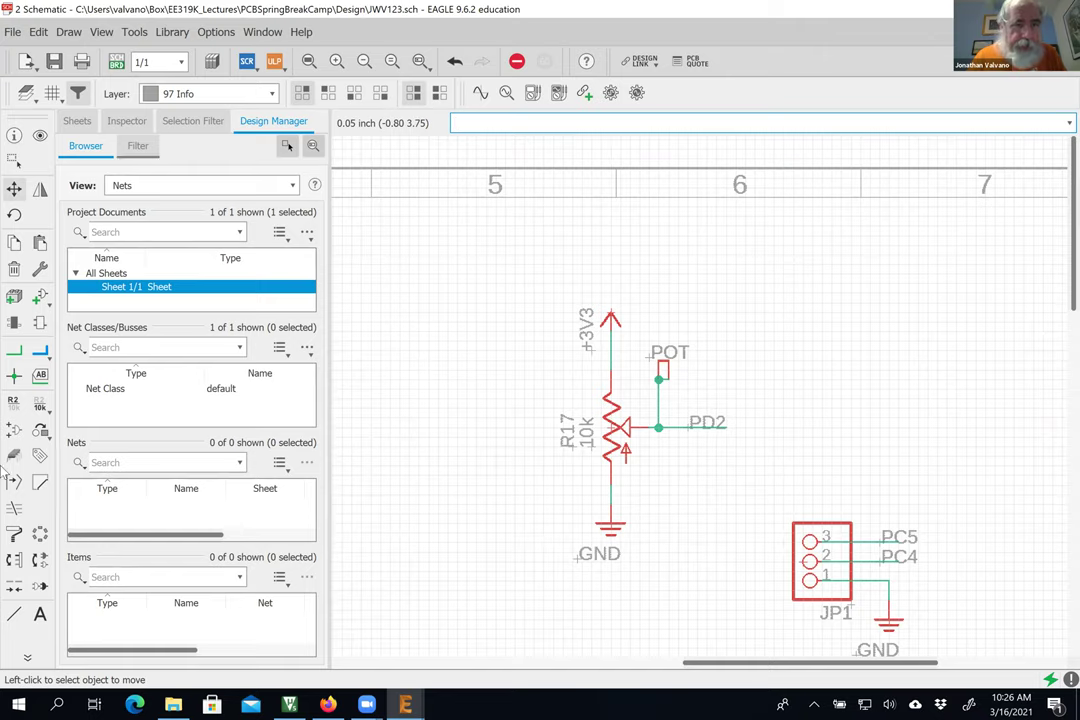
click(40, 614)
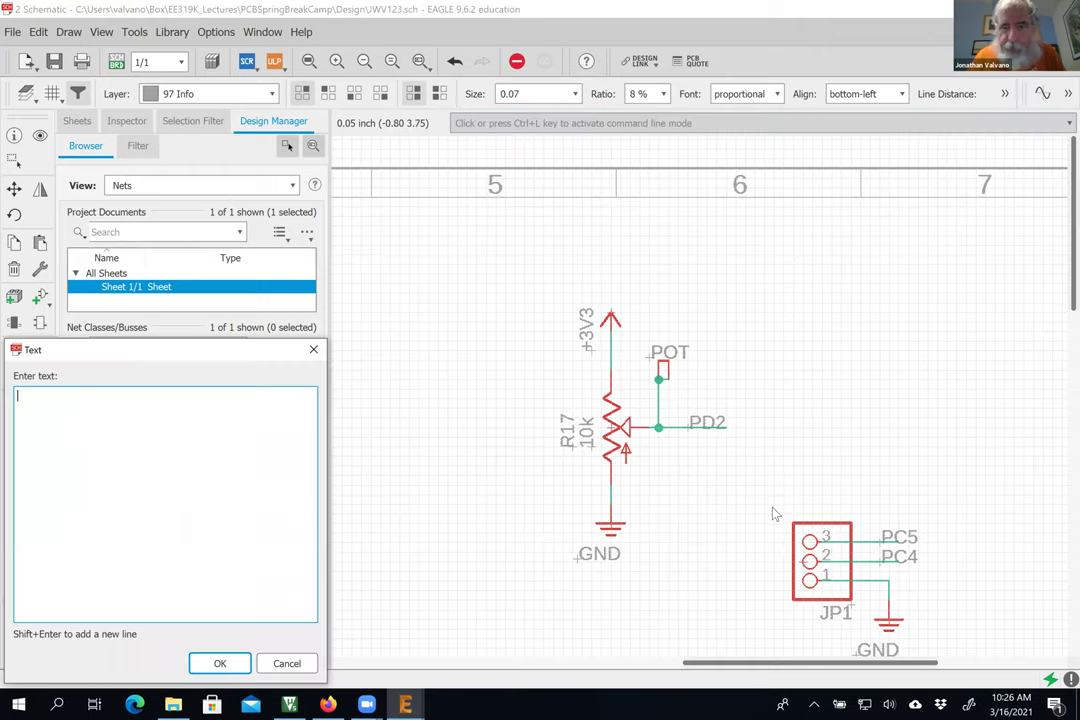
text(ab)
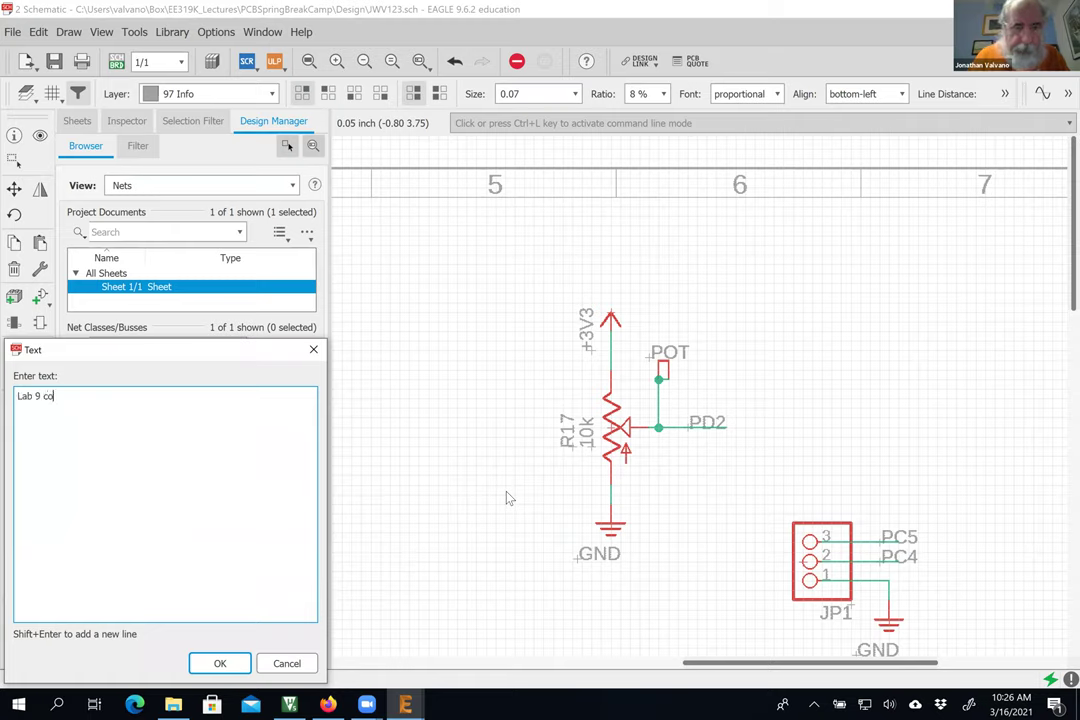
text( 9 UART co)
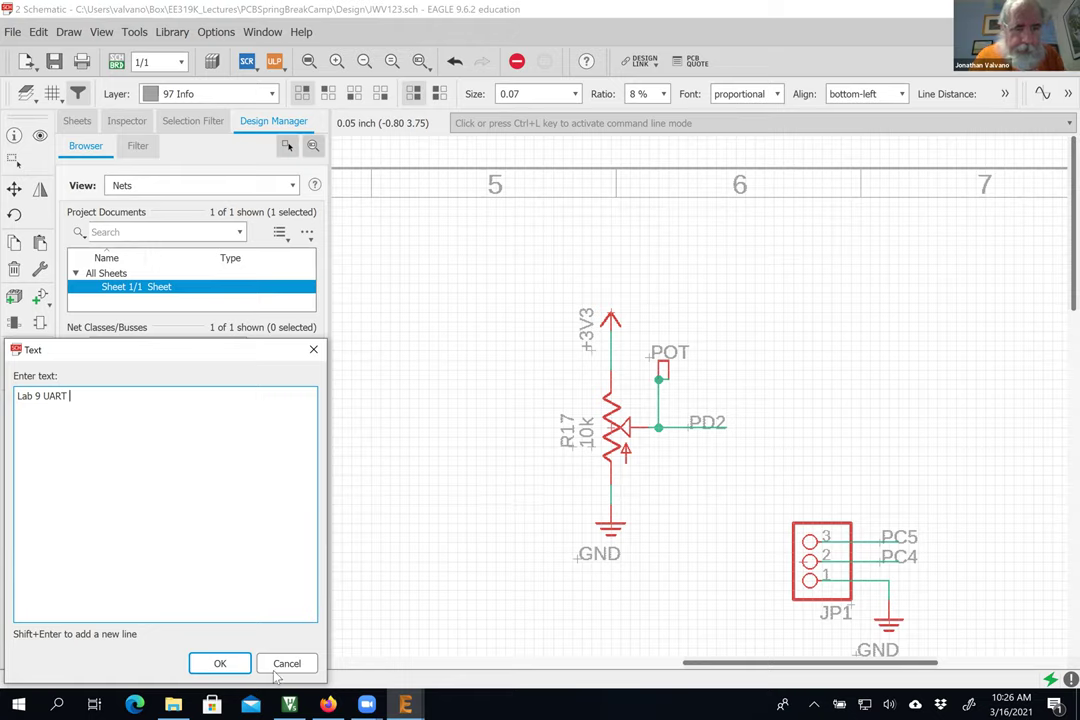
key(Return)
click(792, 513)
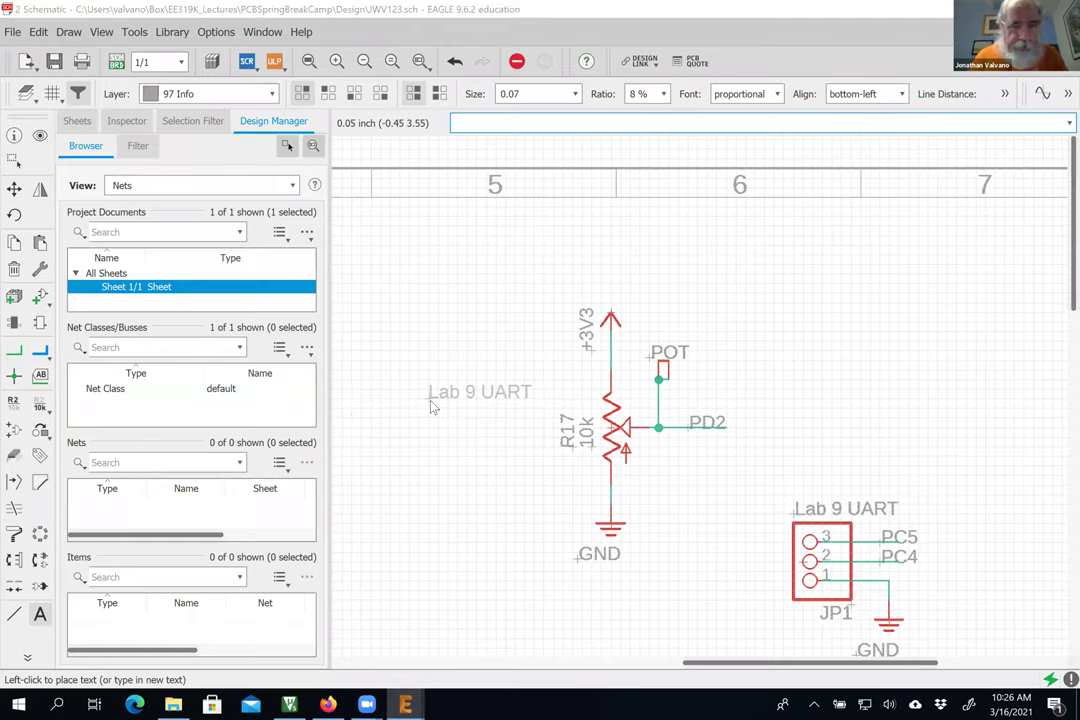
Step: Place the text "Lab 9 slidepot" above the R17 potentiometer circuit
key(Escape)
text(Lab 9 slidepot)
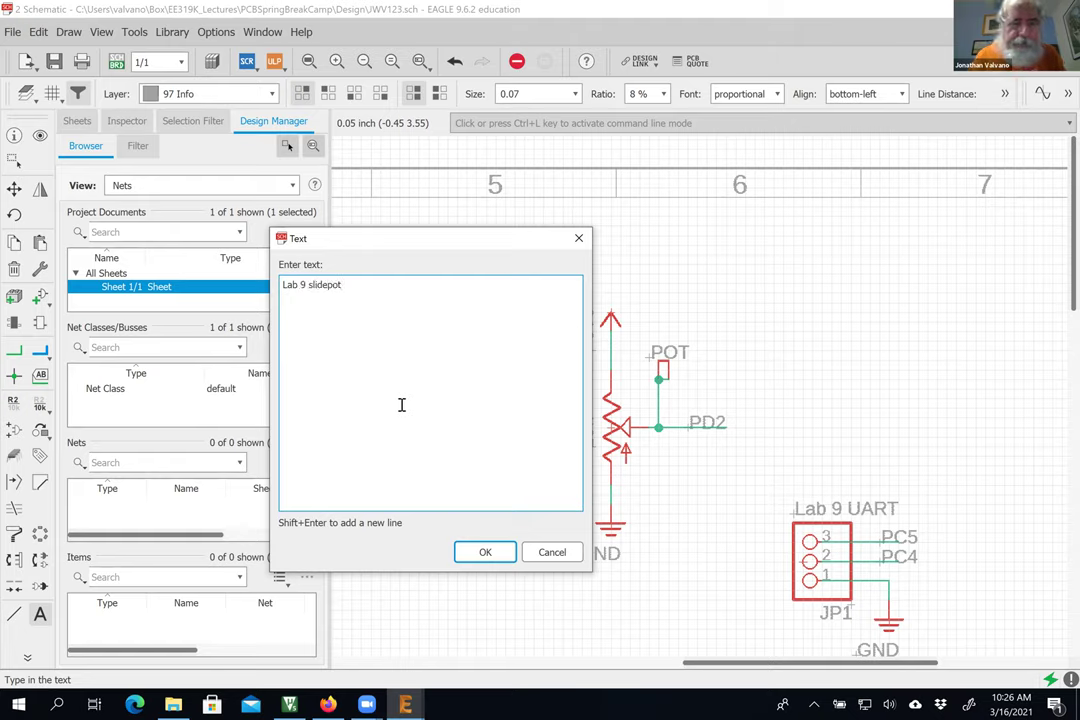
click(484, 552)
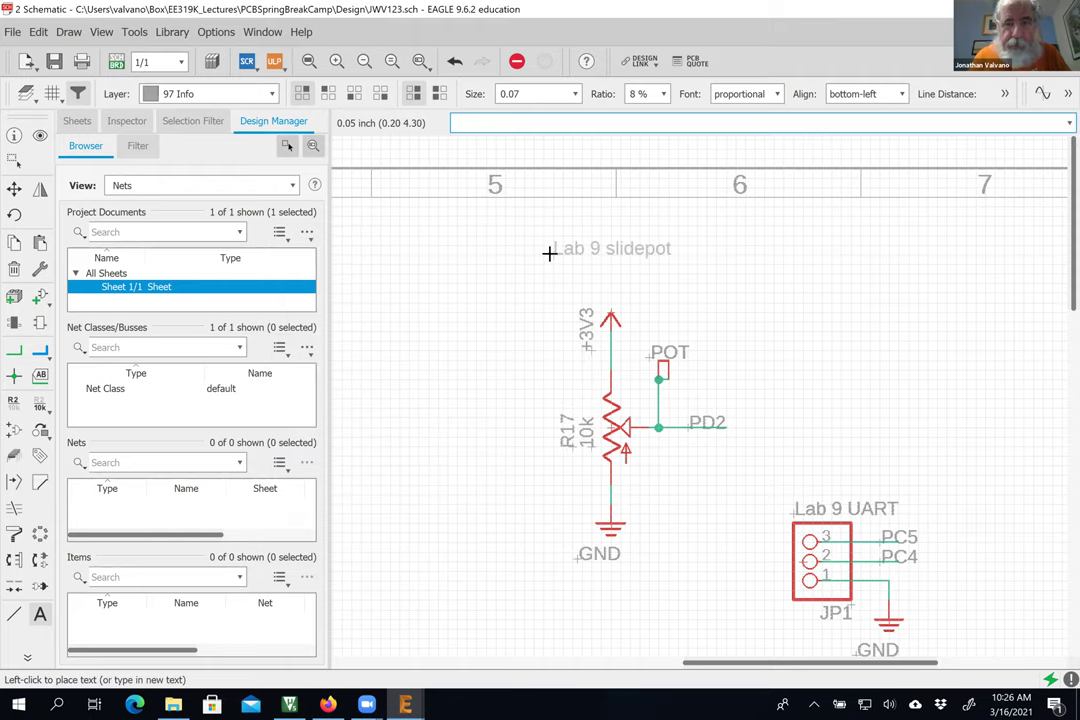
click(549, 253)
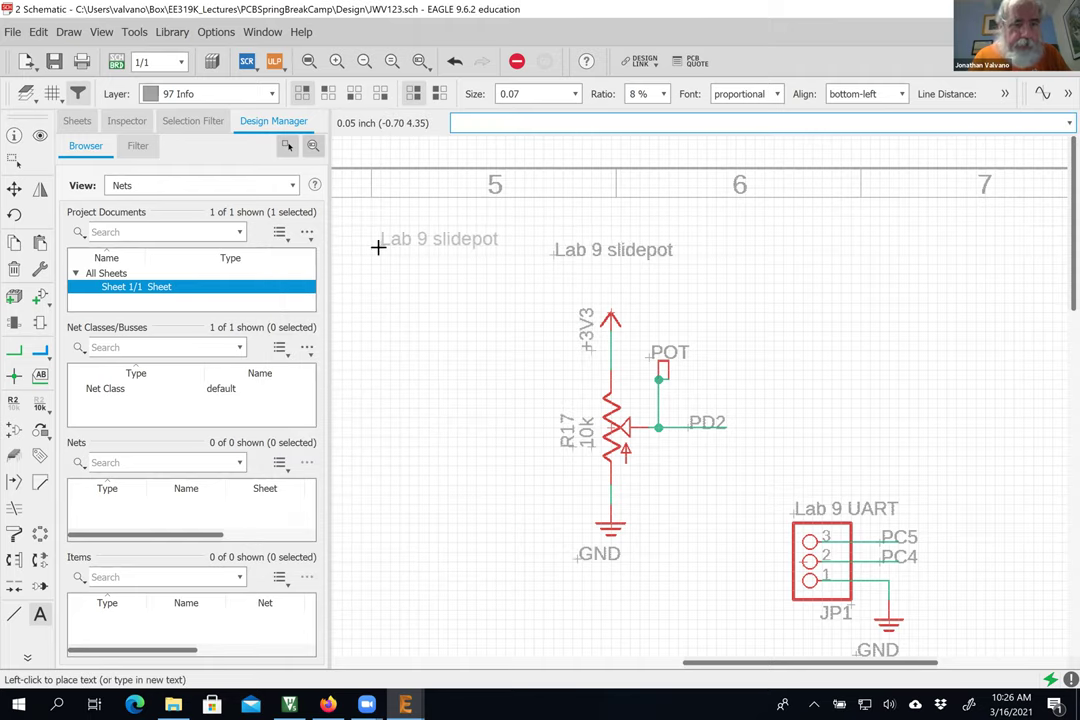
key(Escape)
click(552, 552)
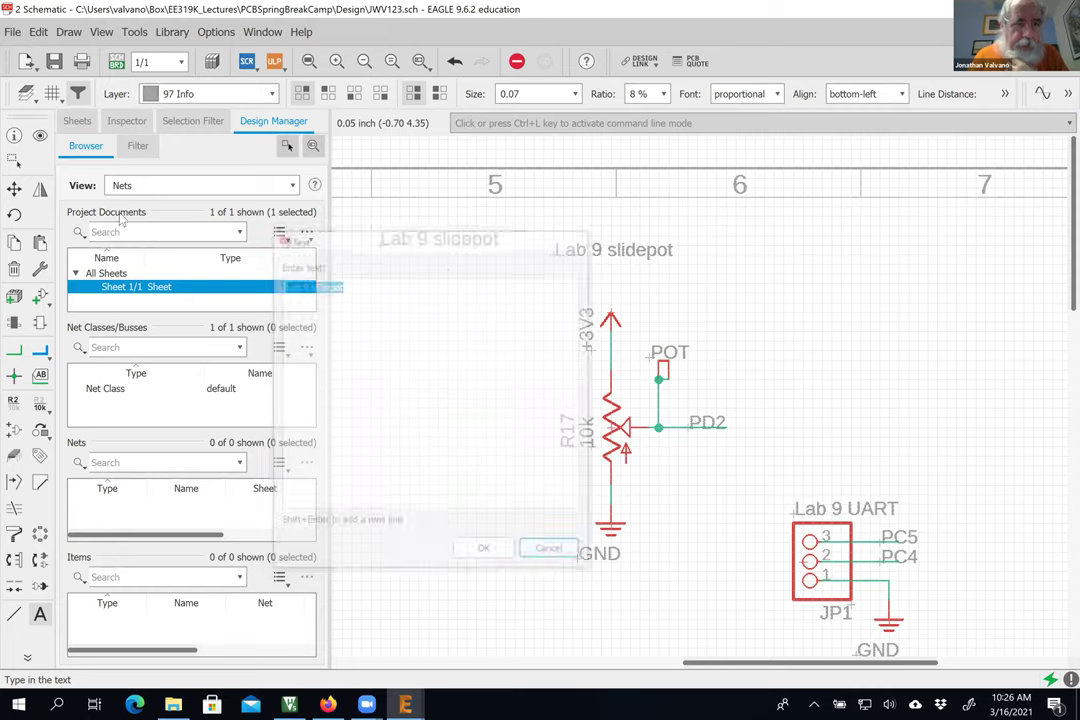
Step: Change the slidepot heading above R17 to "Lab 8 slidepot" in its properties
click(14, 135)
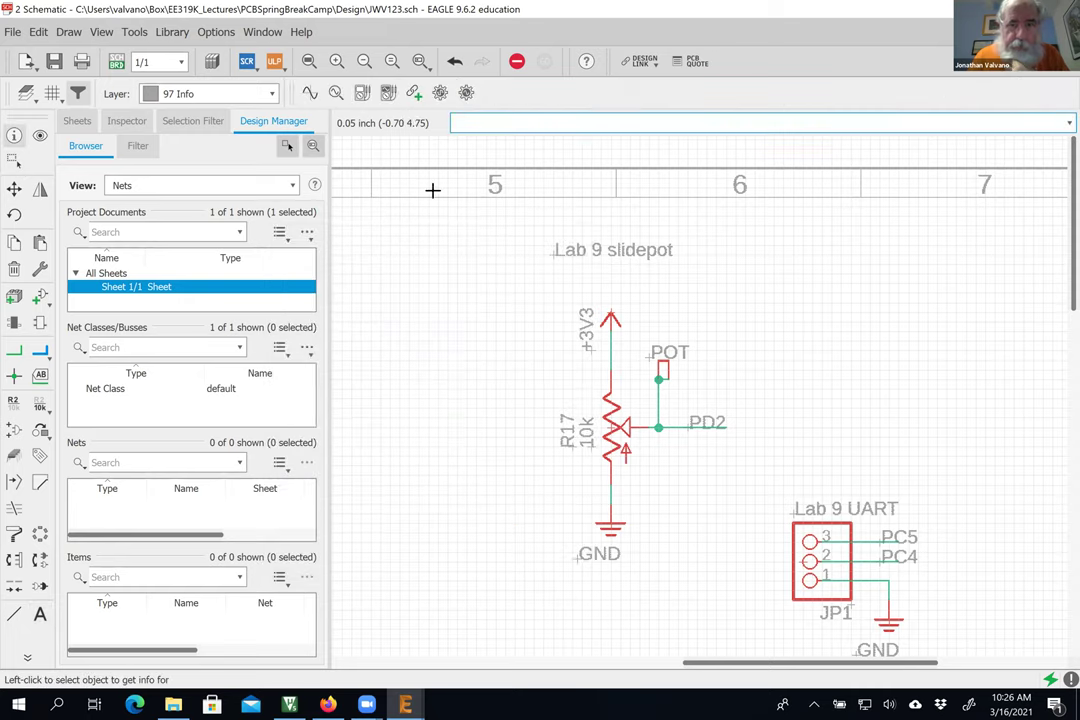
click(557, 257)
click(351, 283)
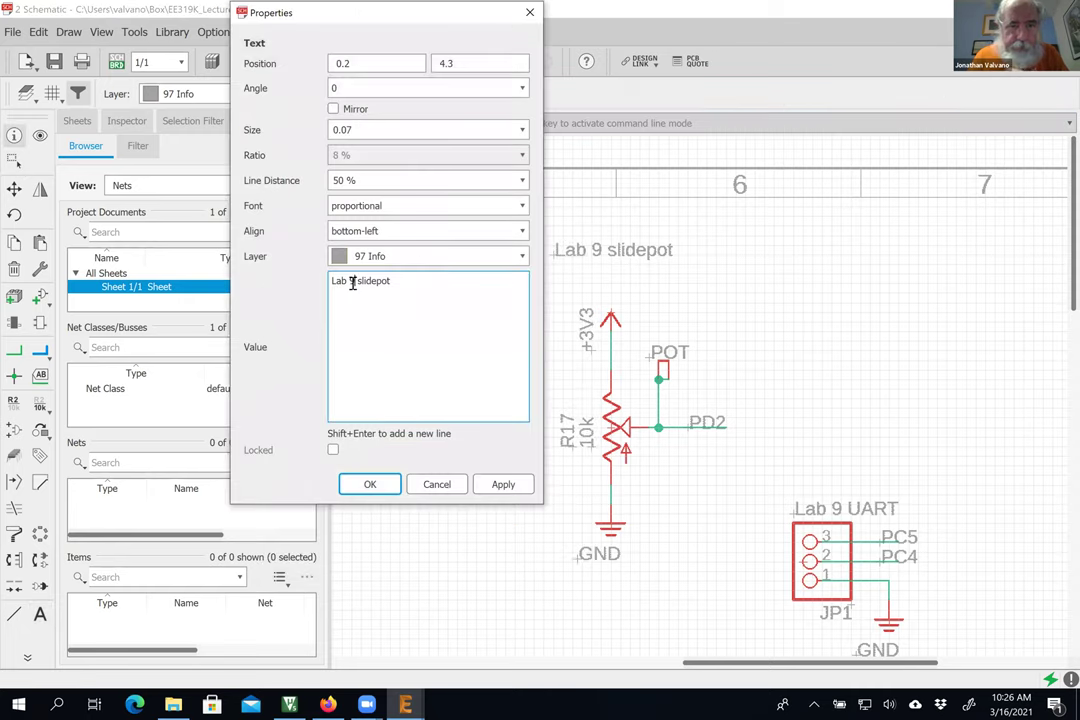
key(BackSpace)
text(8)
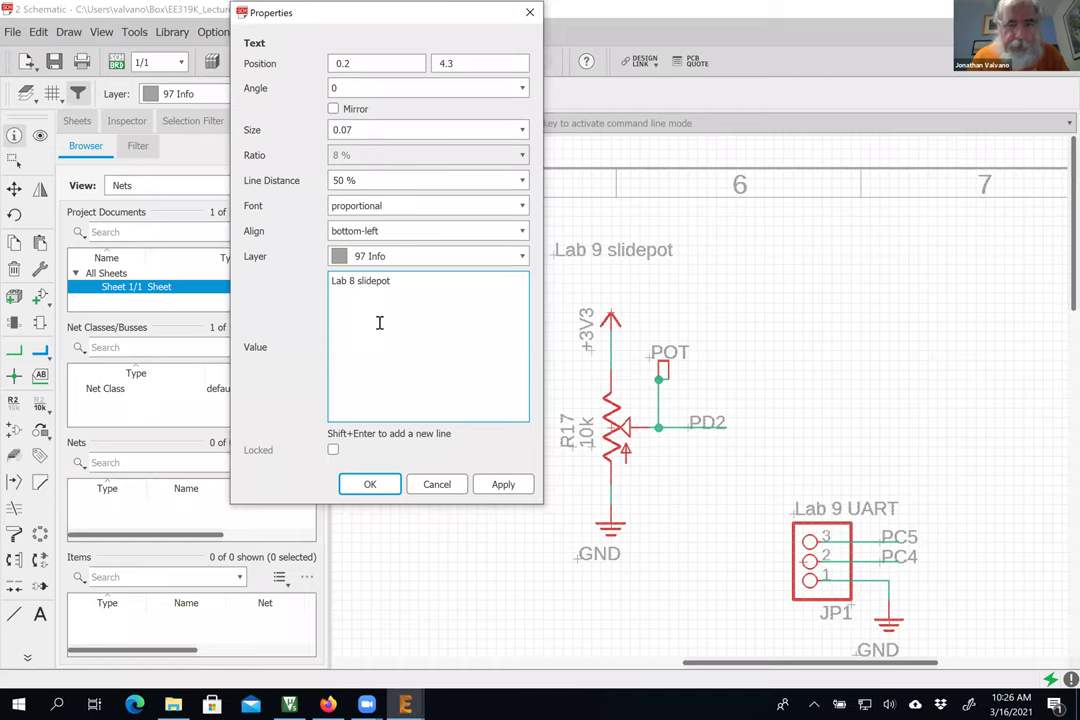
click(370, 484)
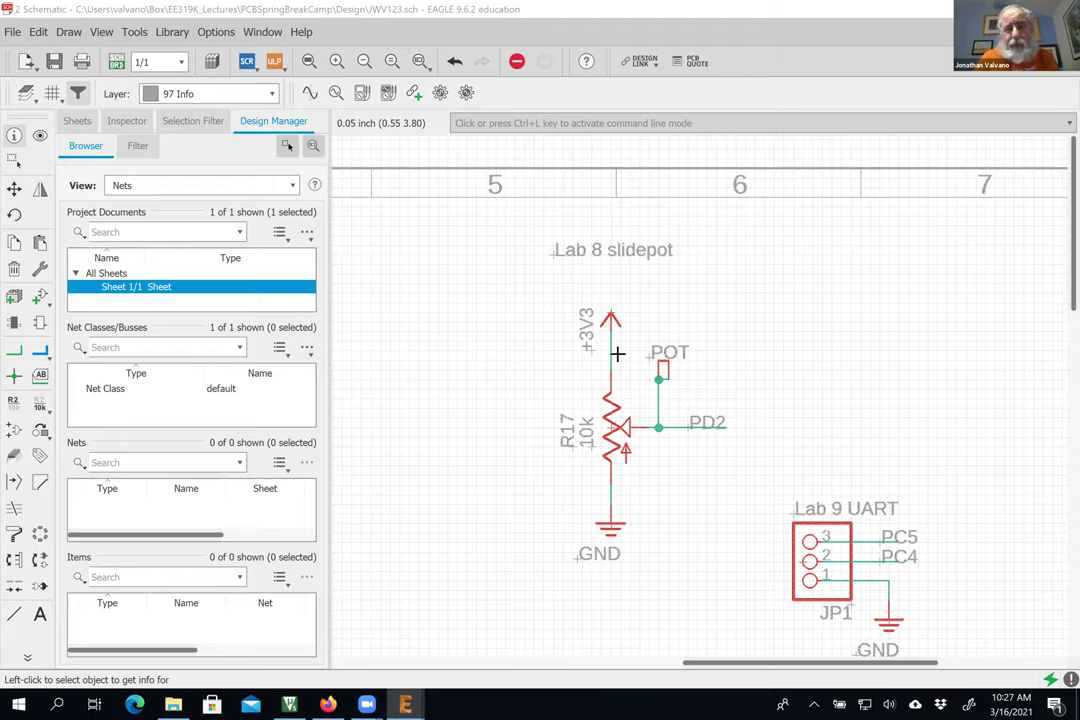
Step: Move the "Lab 8 slidepot" text down to just above the +3V3 symbol of R17
click(14, 188)
click(552, 250)
click(548, 291)
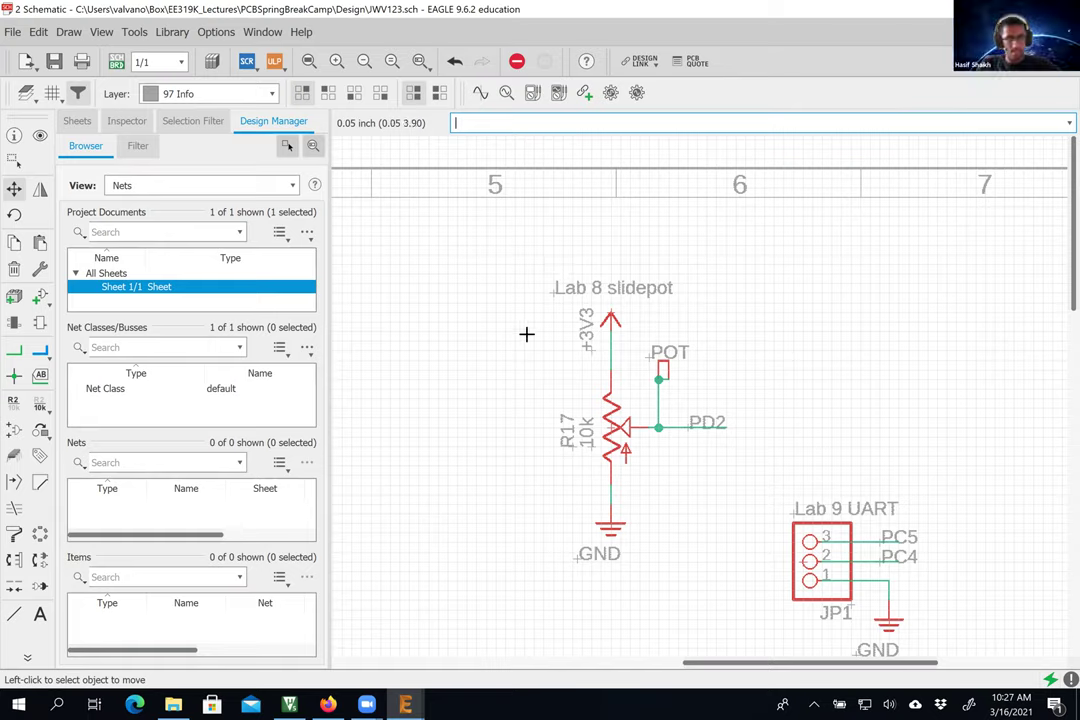
scroll(527, 334, down, 5)
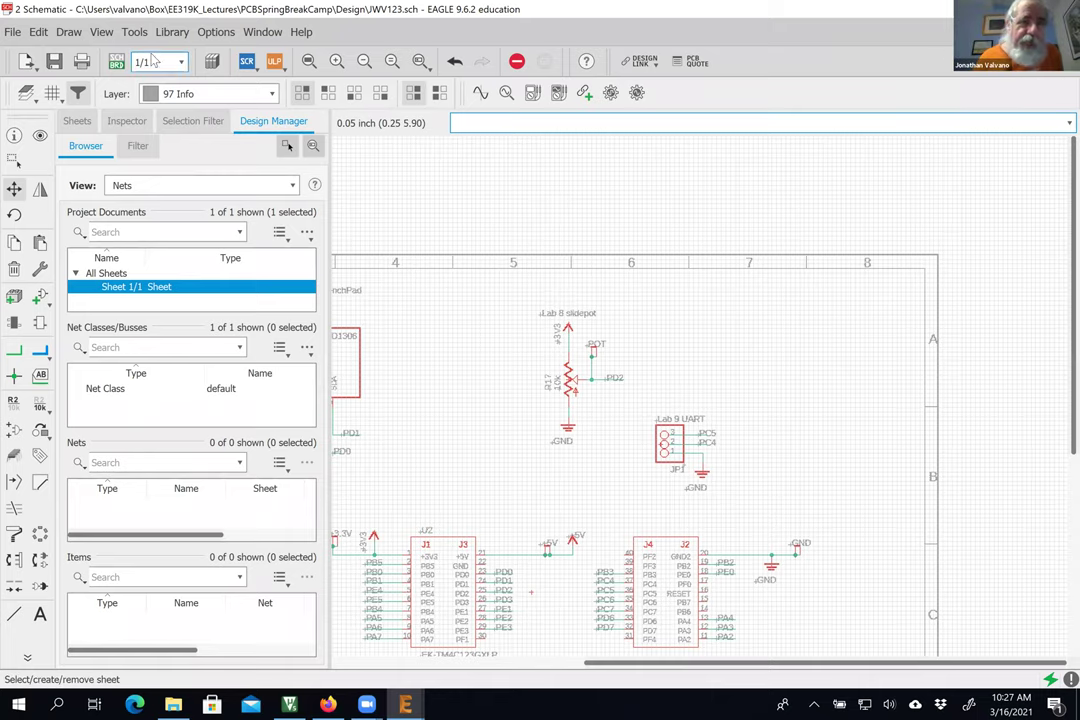
Step: Save the schematic and accept the print setup for Adobe PDF on landscape Letter paper
click(55, 62)
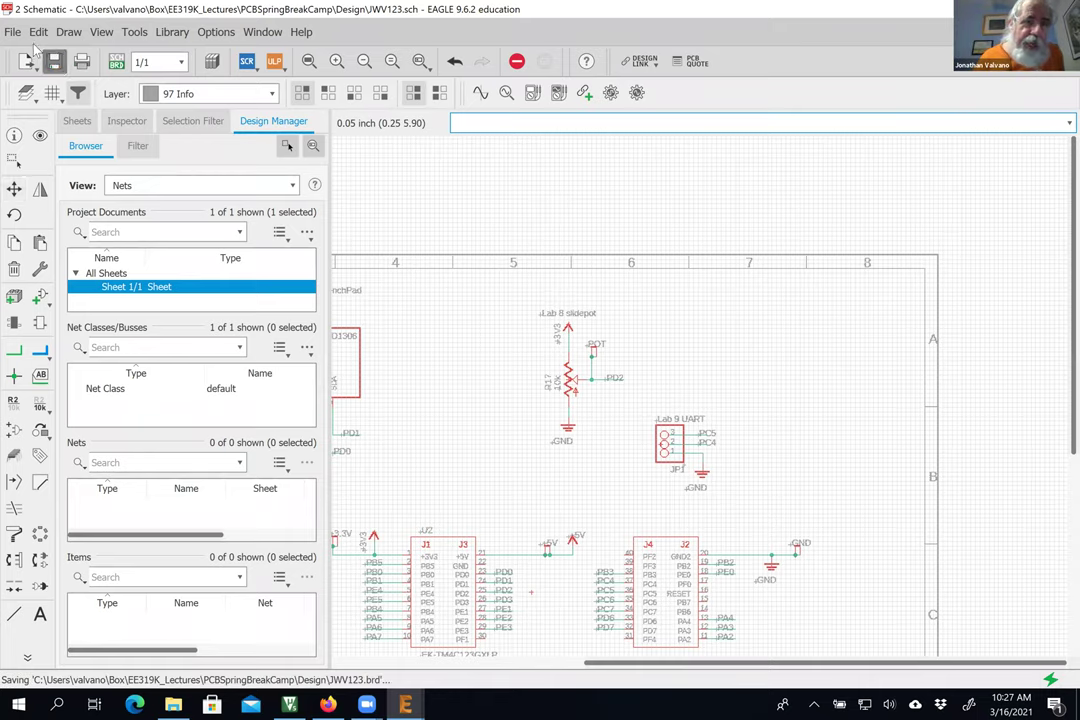
click(14, 33)
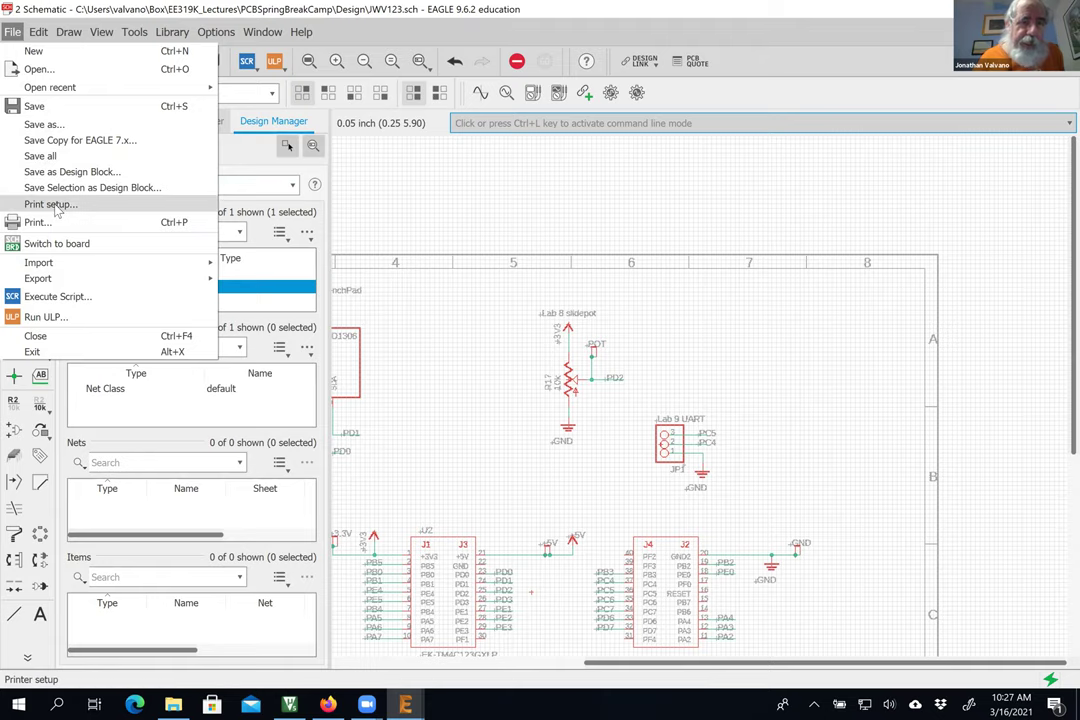
key(Escape)
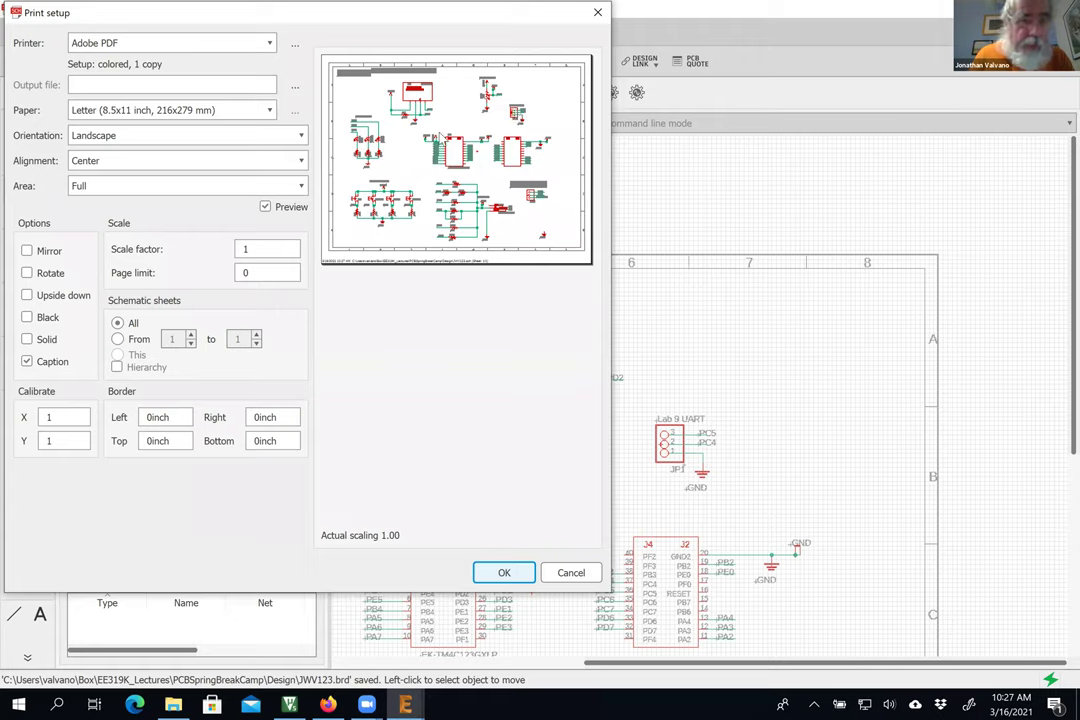
click(497, 573)
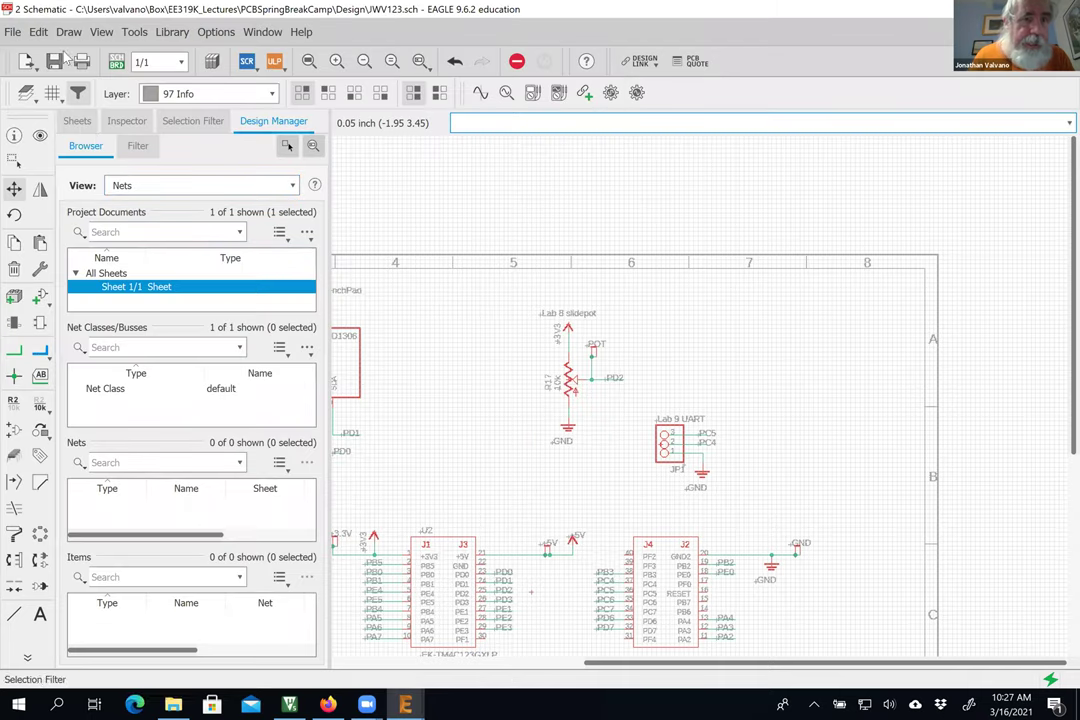
Step: Print the schematic to Adobe PDF and save it as Tuesday.pdf in the Design folder
click(12, 31)
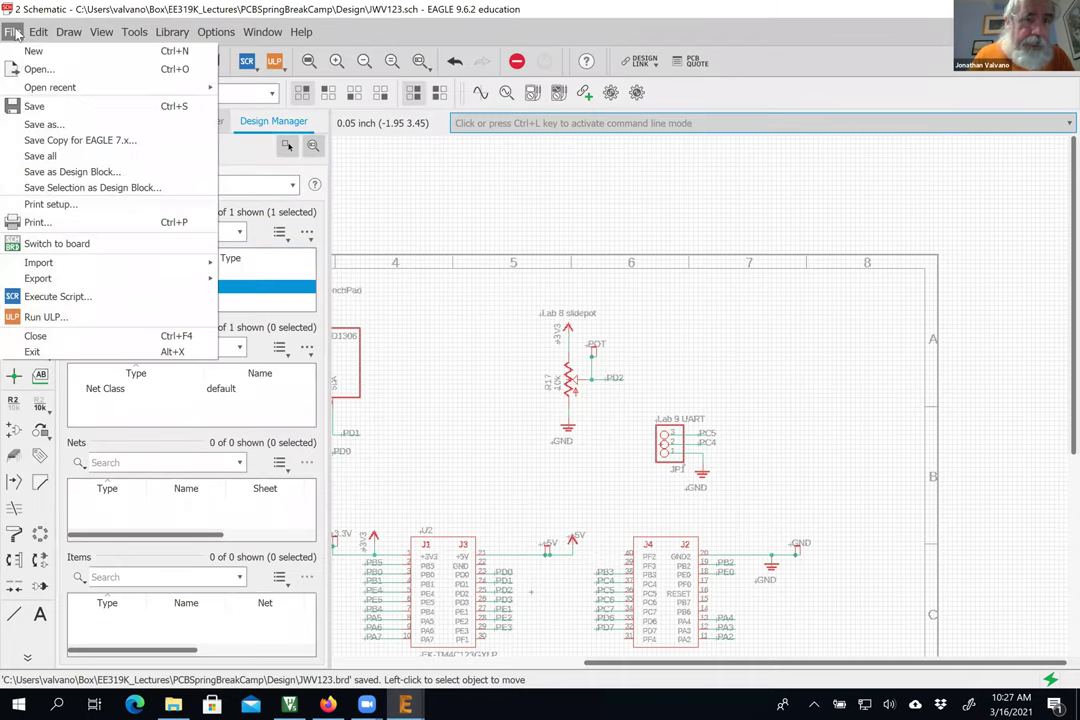
click(48, 223)
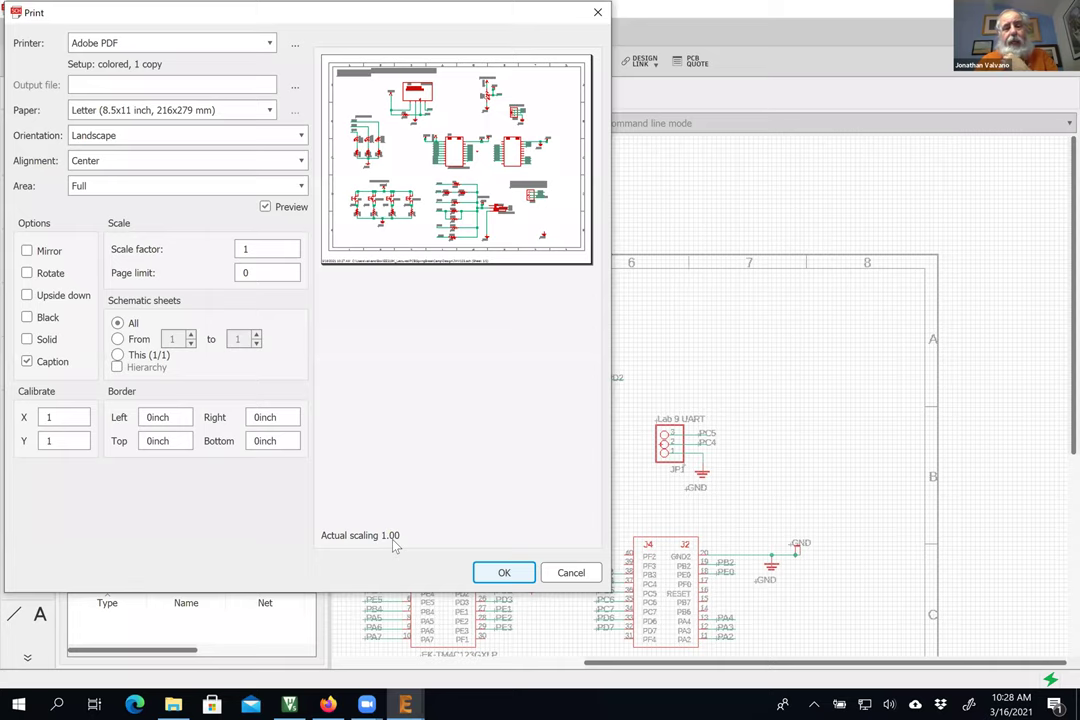
click(500, 574)
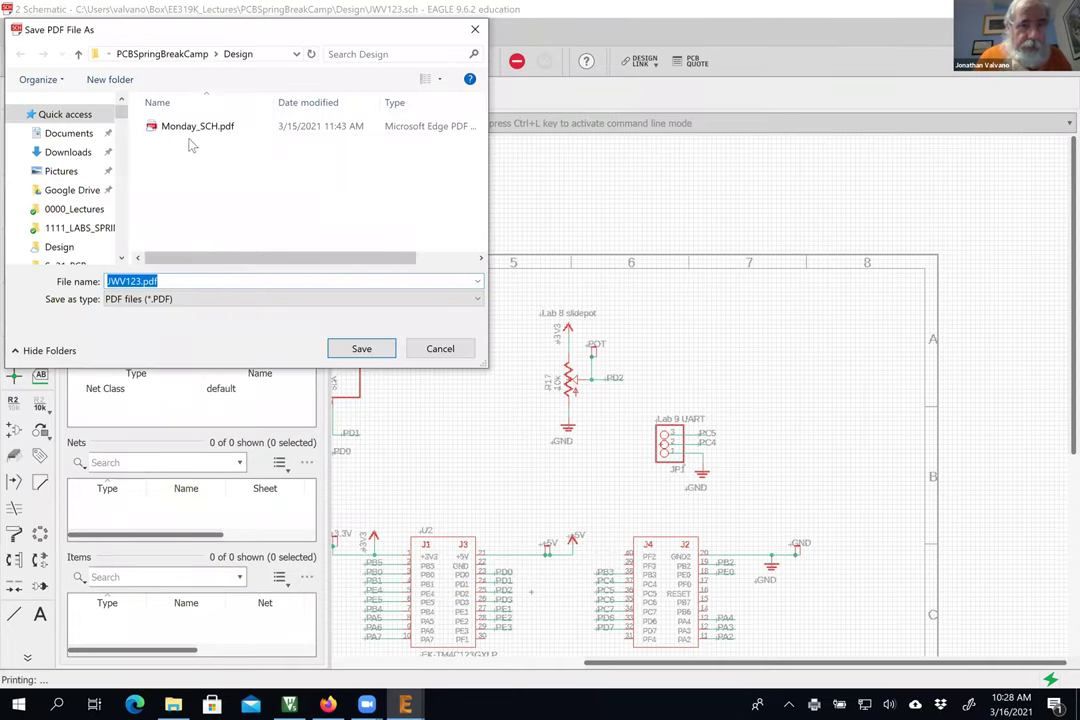
click(128, 282)
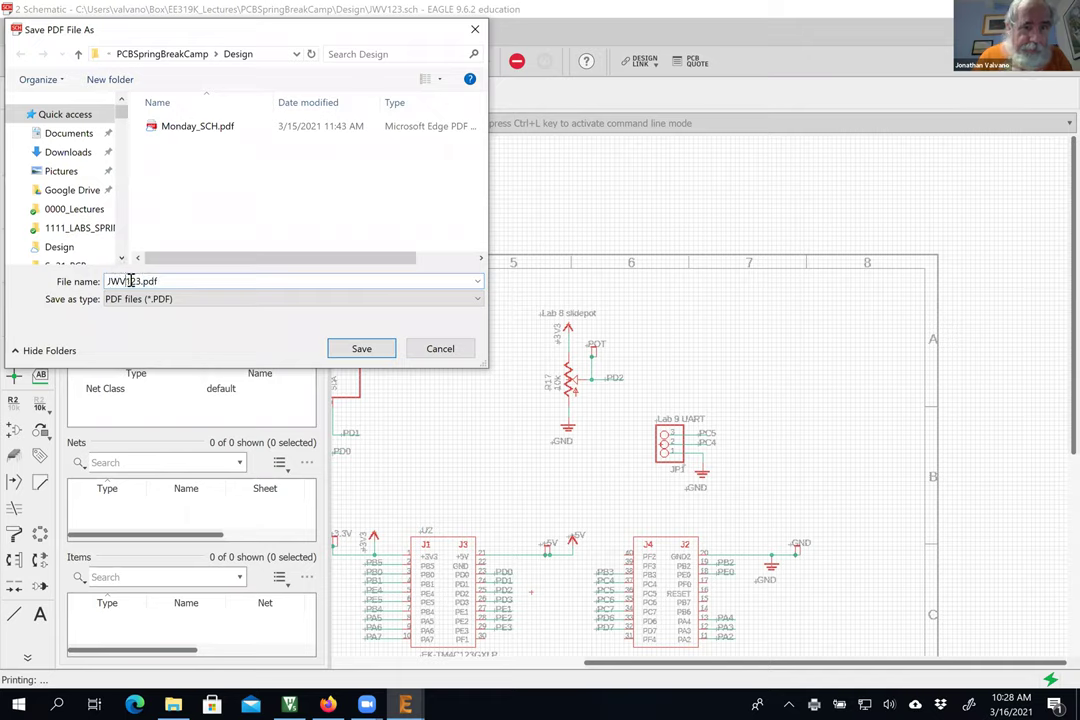
drag(143, 282, 78, 283)
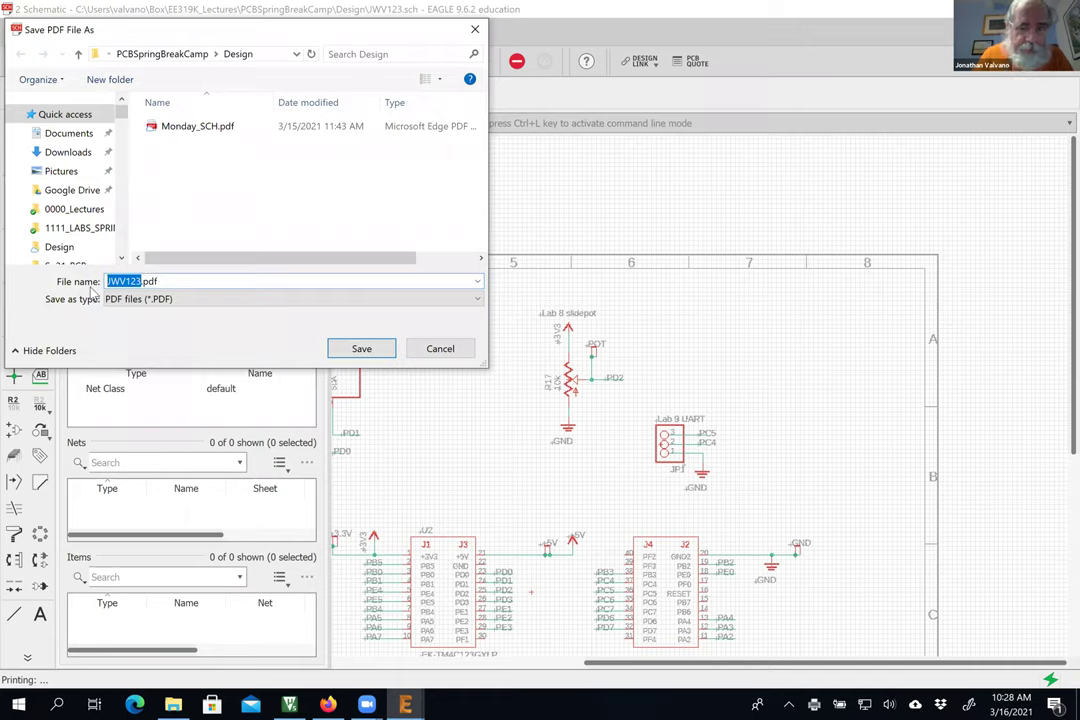
text(Tuesday)
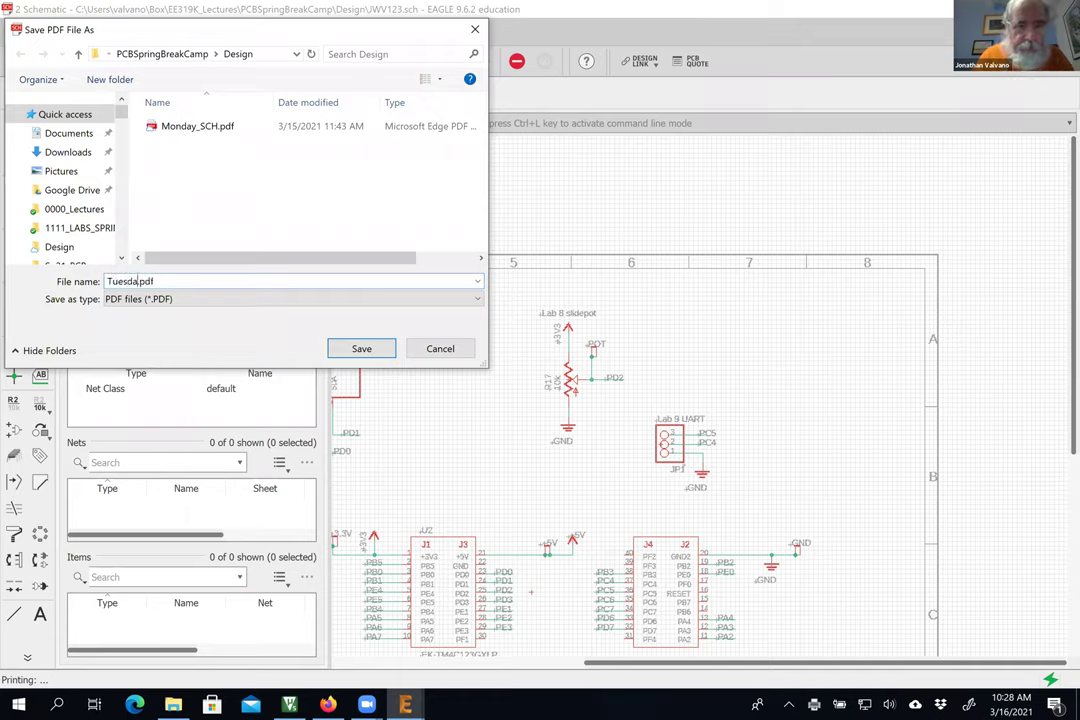
key(Return)
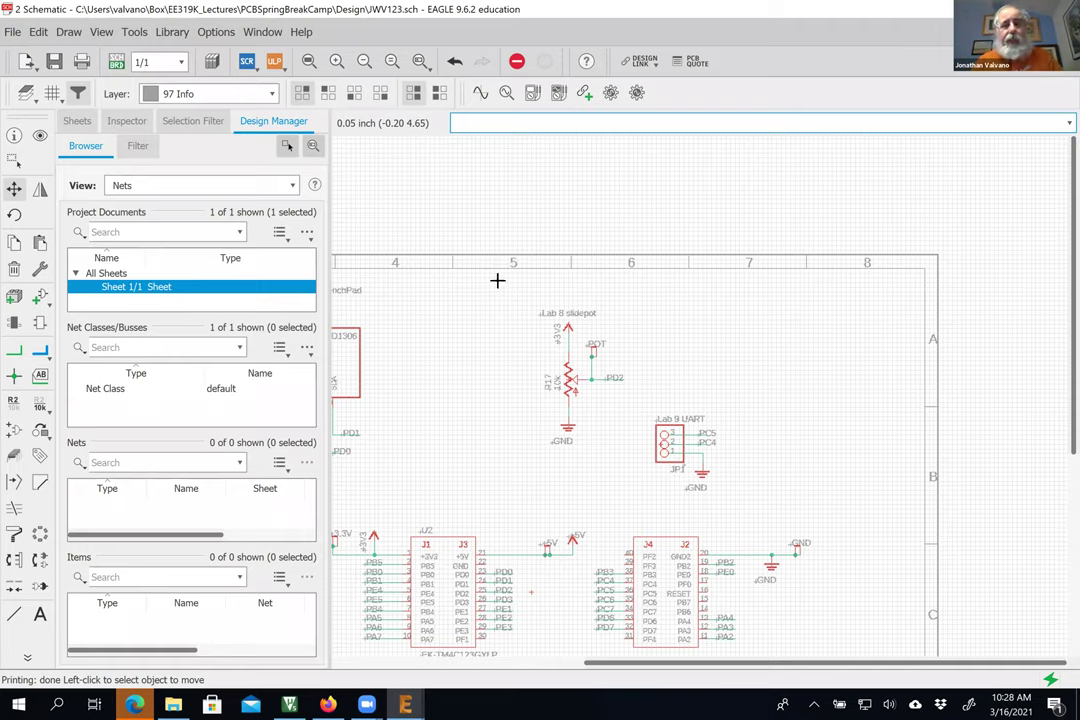
Step: Review Tuesday.pdf in Edge, close it and examine the whole schematic sheet in EAGLE
click(143, 703)
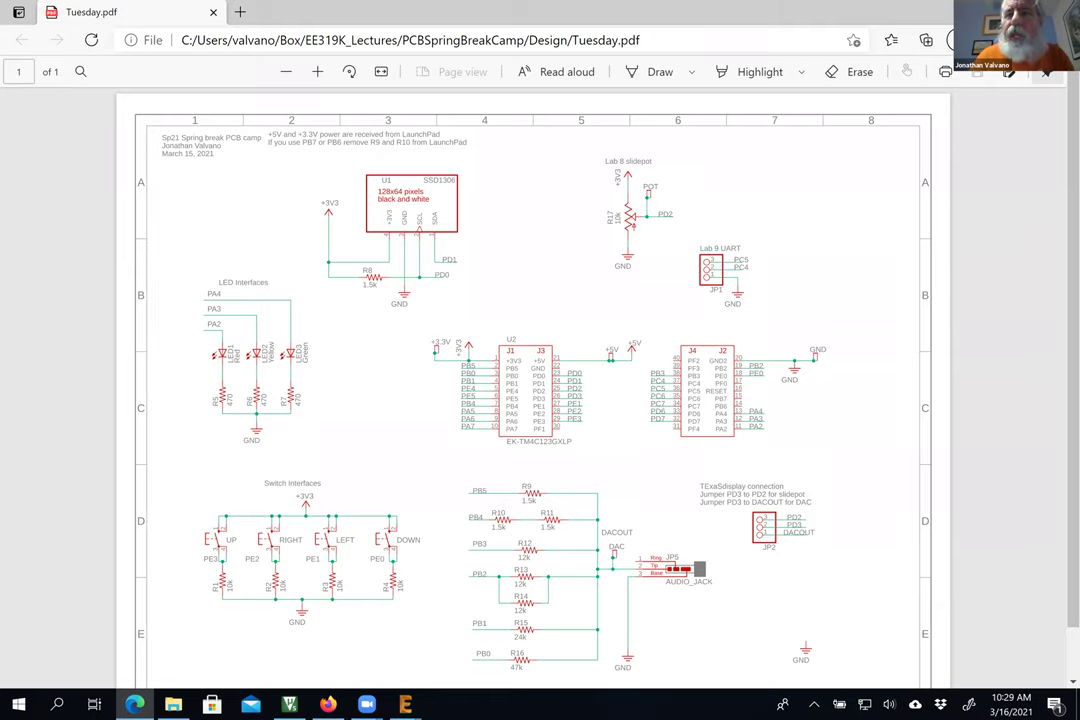
click(1062, 12)
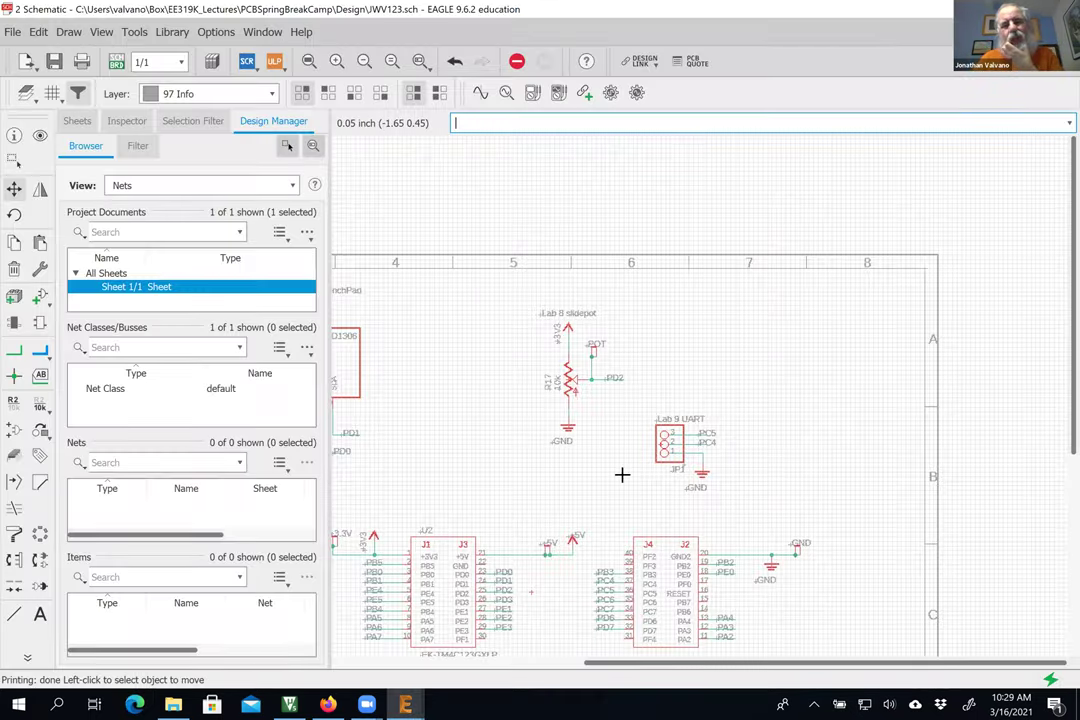
scroll(624, 473, down, 3)
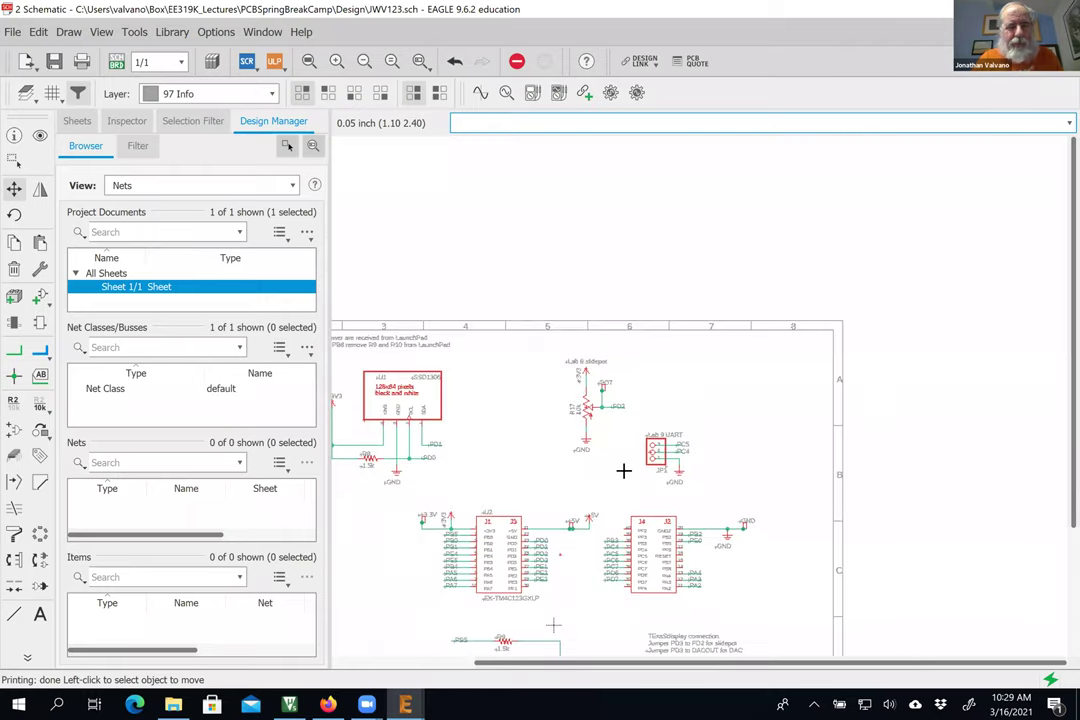
scroll(624, 468, up, 1)
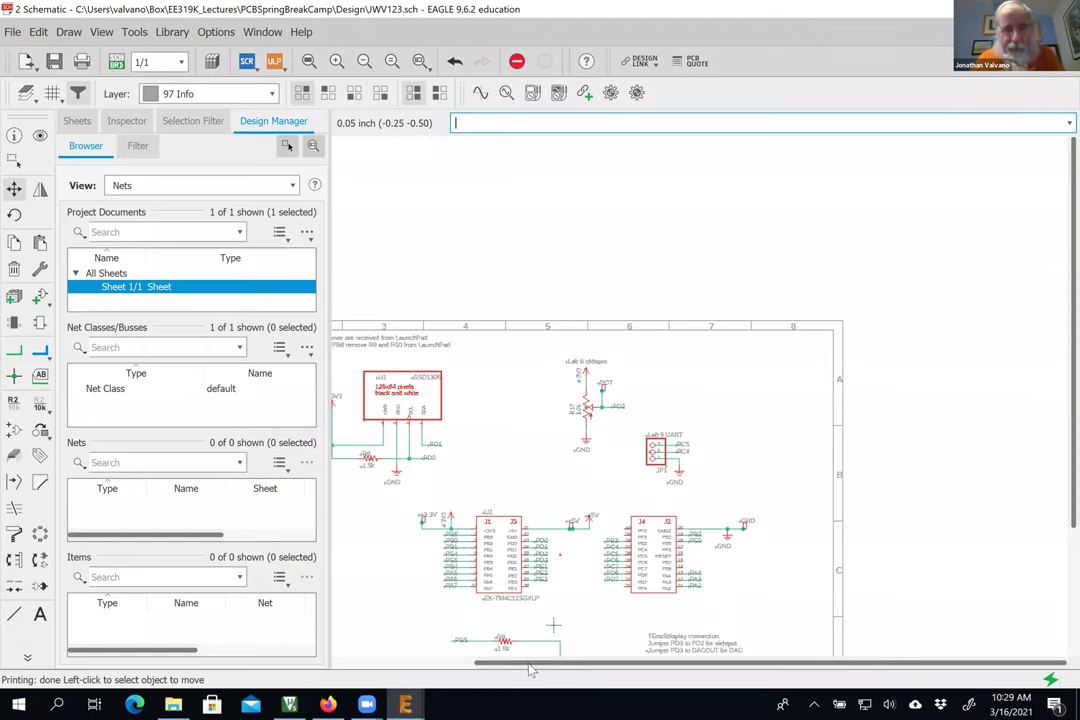
drag(482, 662, 337, 662)
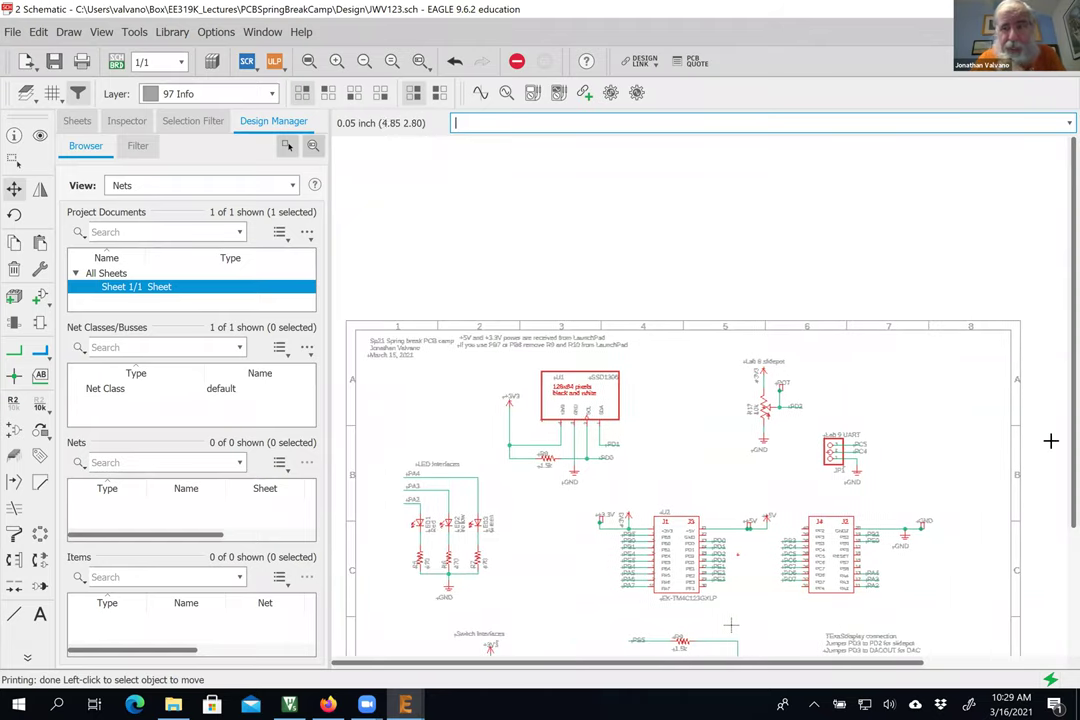
drag(1058, 496, 1058, 600)
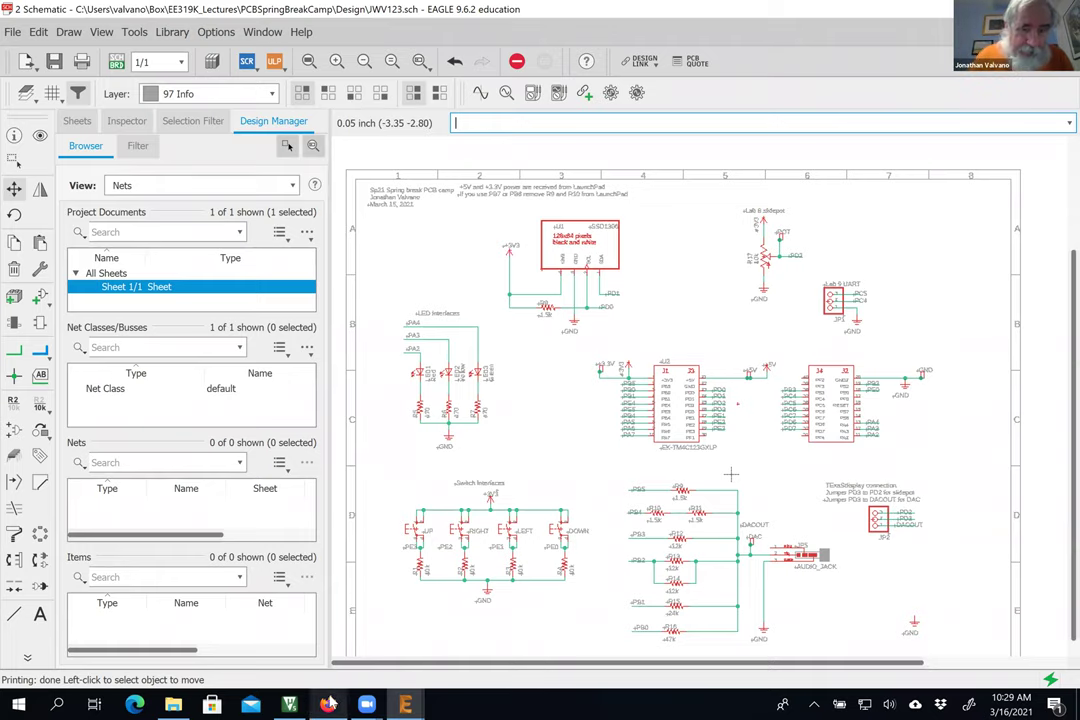
Step: Switch to the PCB design document in Firefox and review the lab circuit instructions, pin defaults and Tuesday goals
mouse_move(328, 704)
click(304, 578)
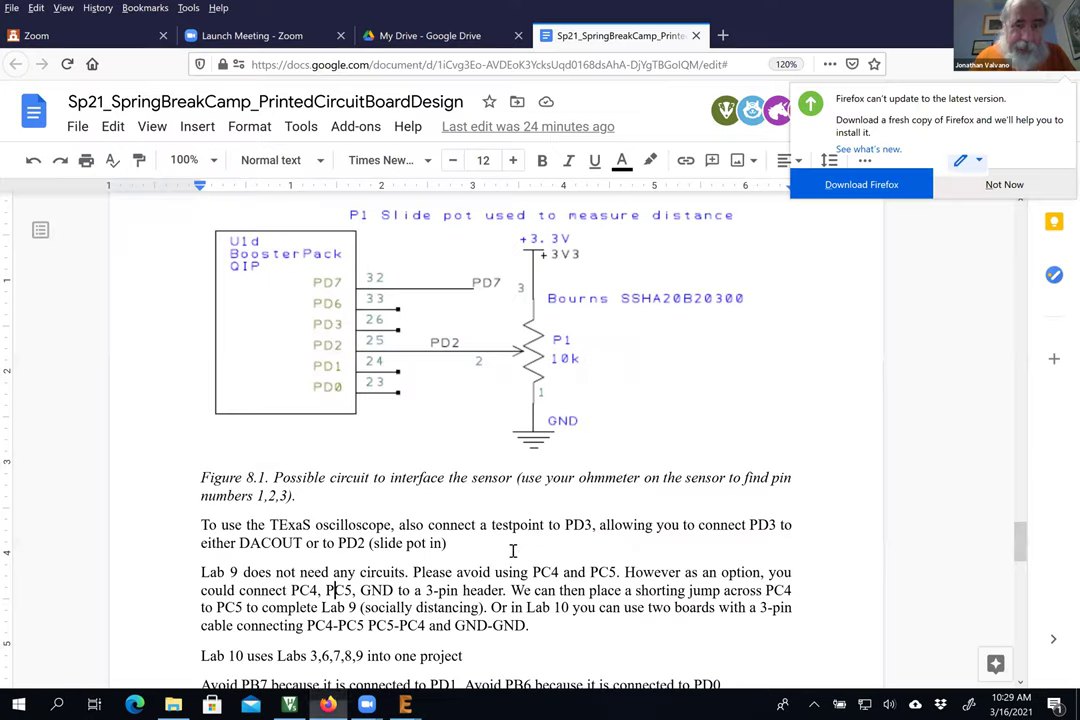
scroll(545, 548, down, 5)
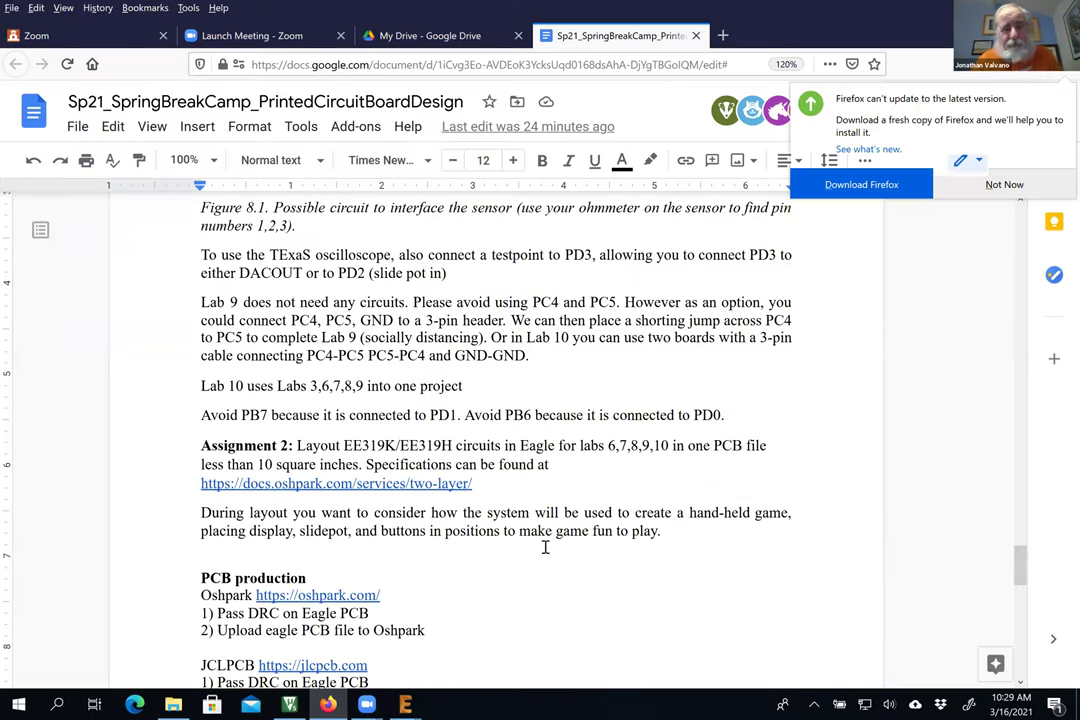
scroll(545, 548, up, 2)
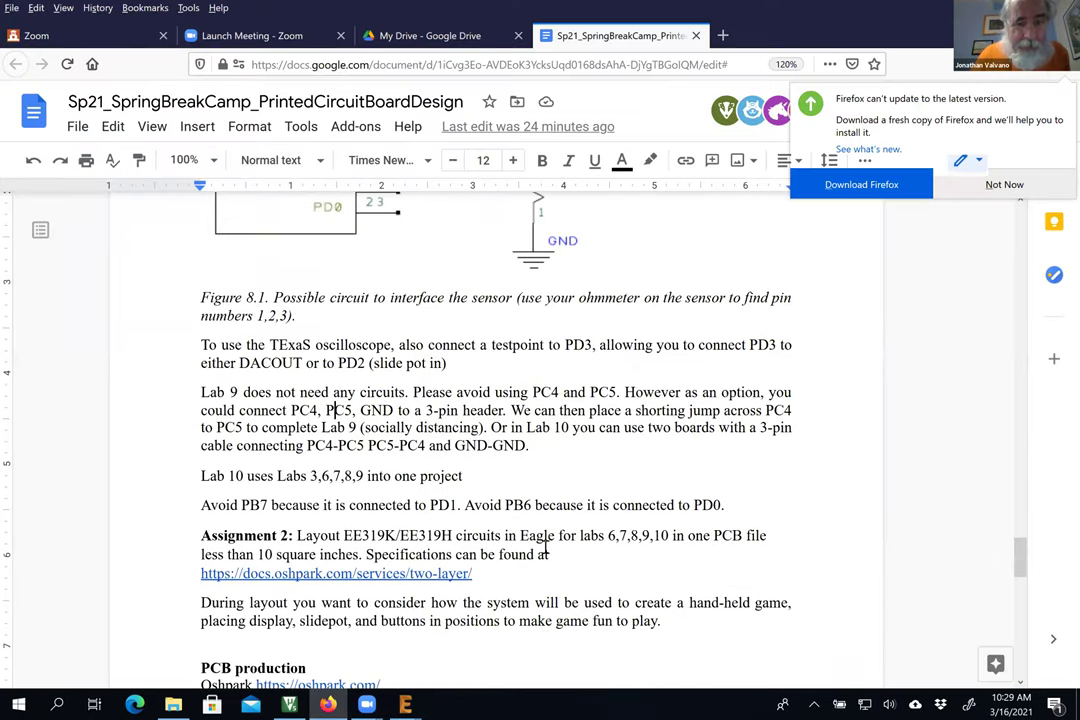
scroll(548, 550, up, 5)
scroll(545, 545, up, 10)
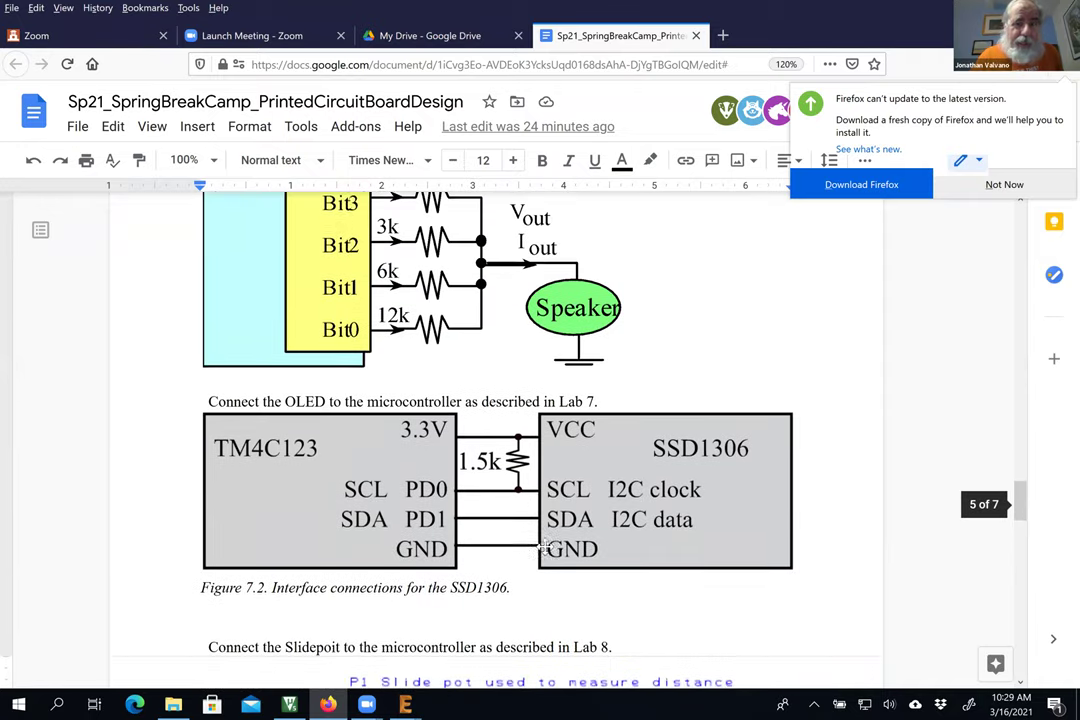
scroll(545, 544, up, 10)
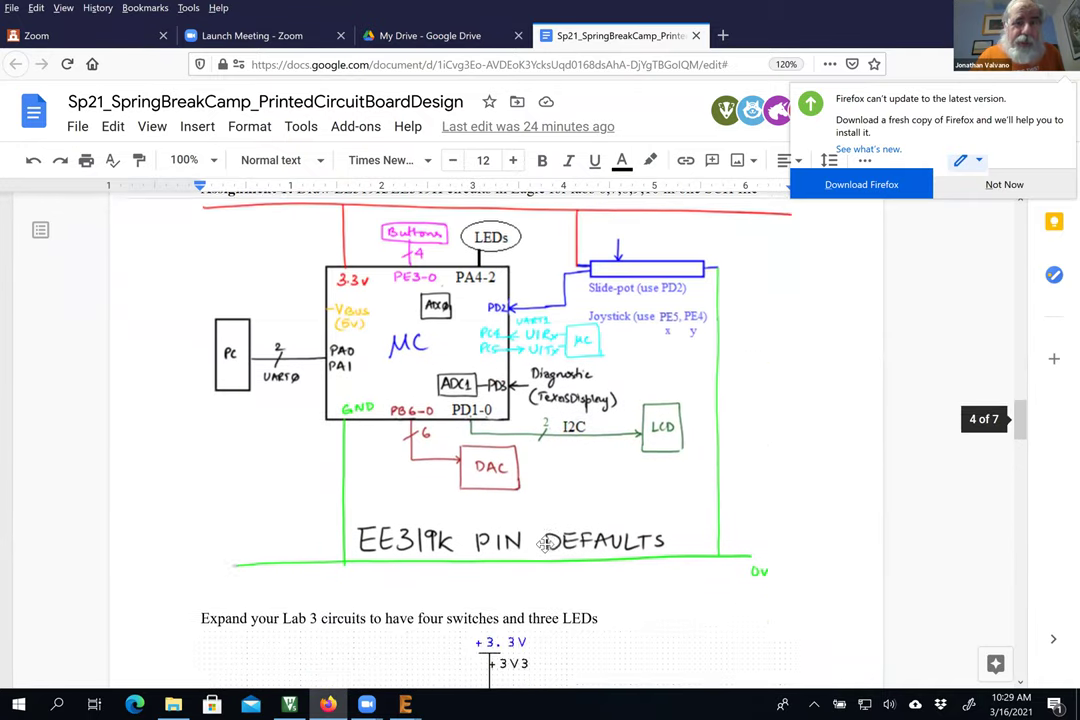
scroll(545, 545, up, 10)
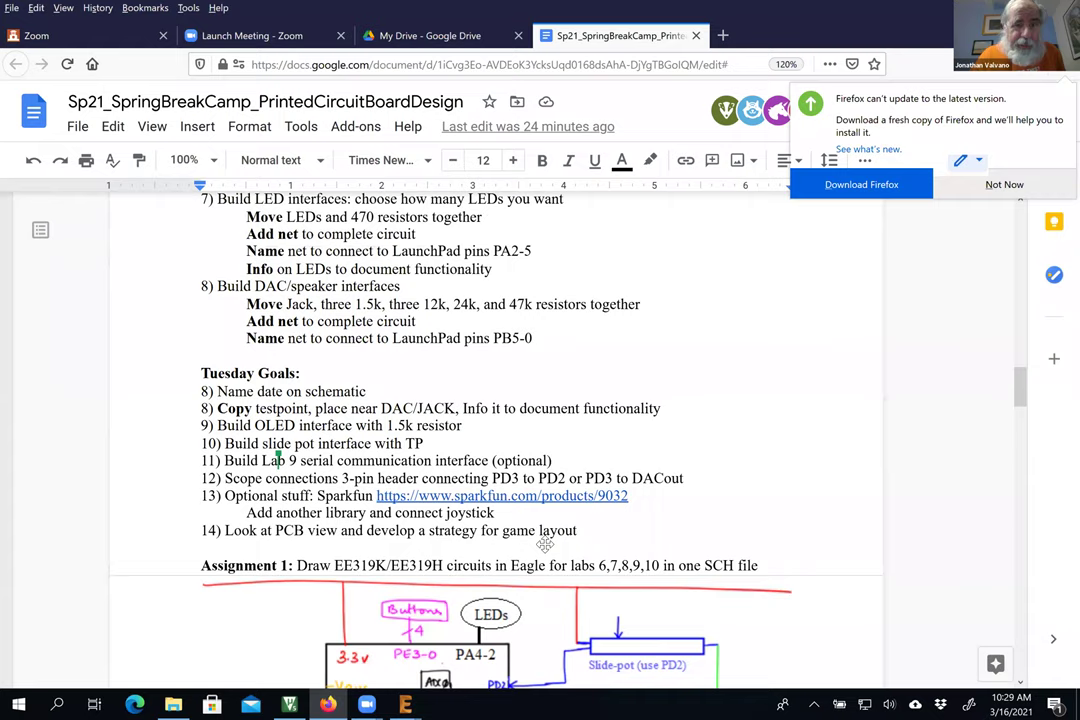
Step: Read the document's setup instructions, optional additional Eagle library links and Monday goals
scroll(545, 544, up, 5)
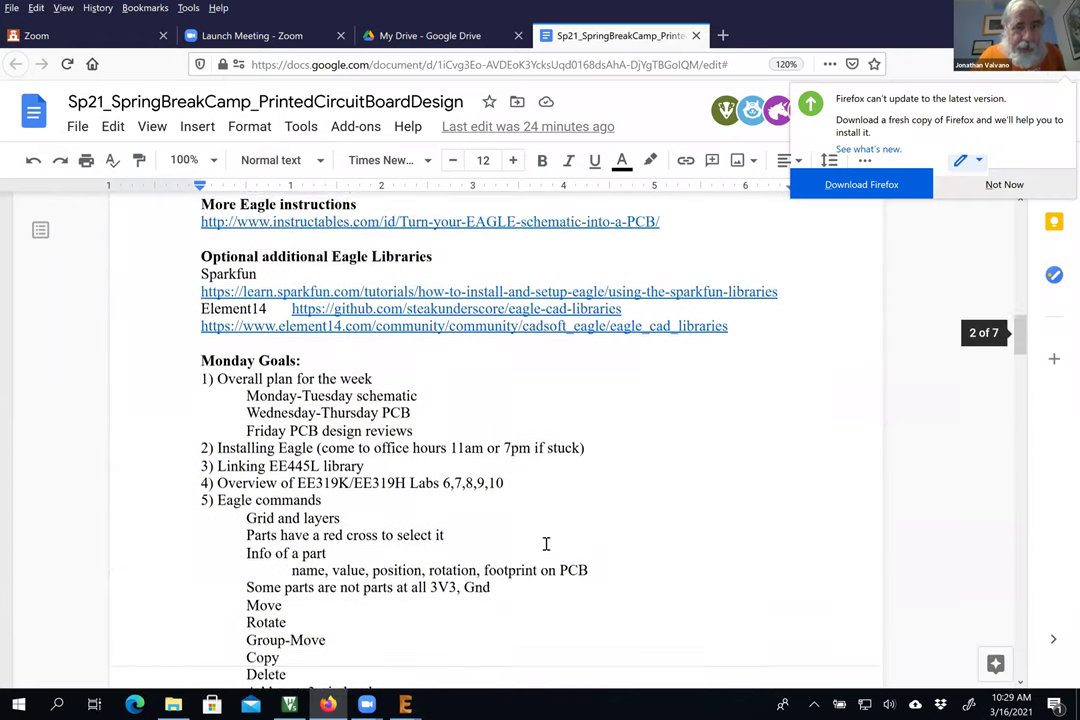
scroll(545, 544, up, 2)
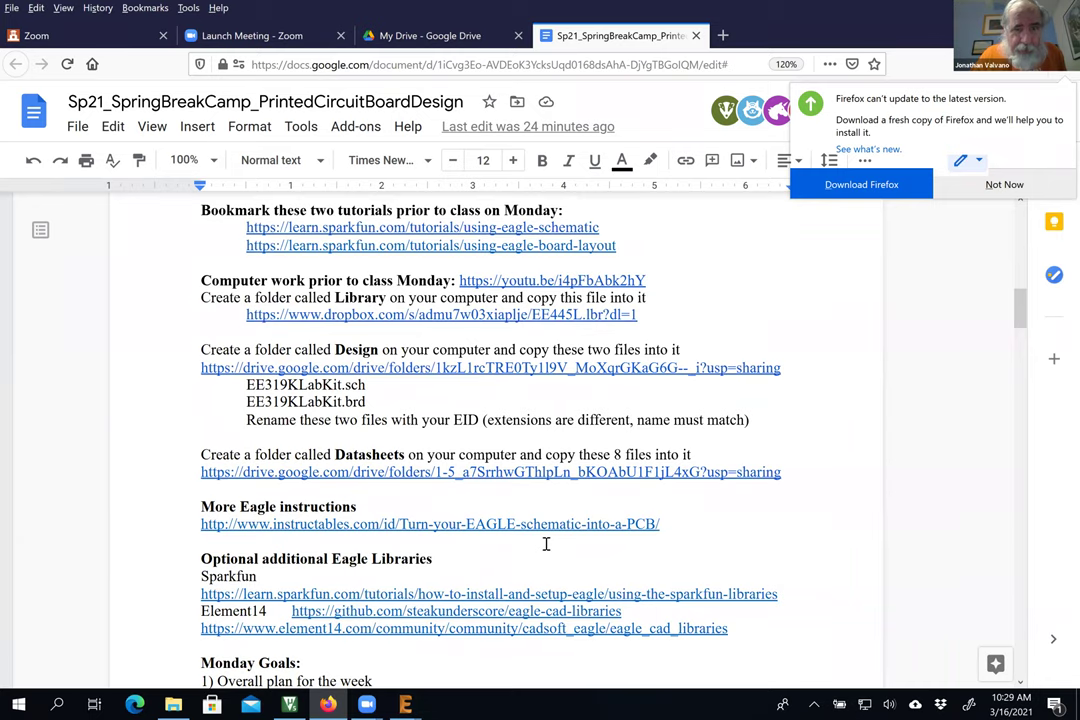
scroll(545, 544, up, 2)
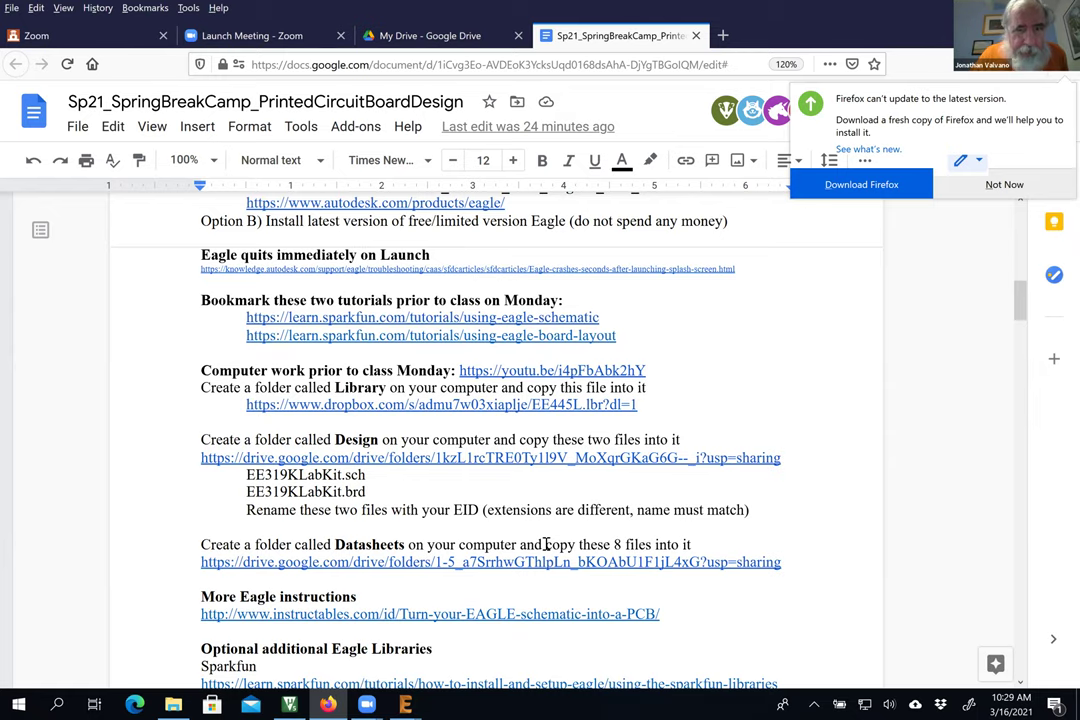
scroll(545, 544, up, 2)
scroll(545, 544, down, 4)
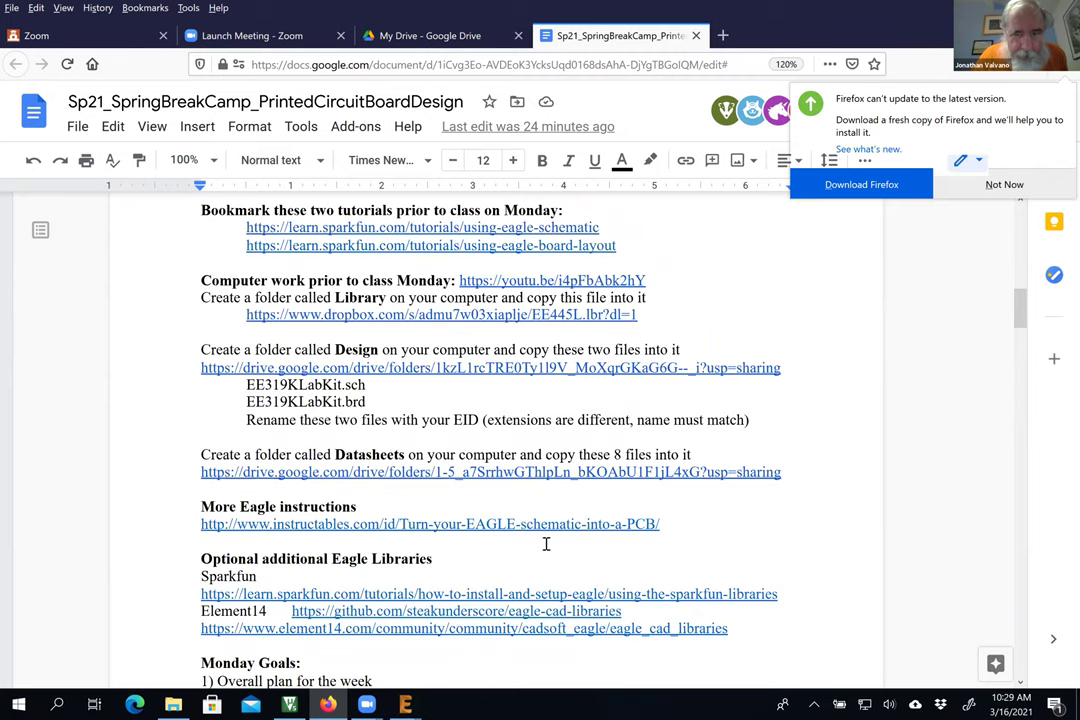
scroll(545, 544, down, 2)
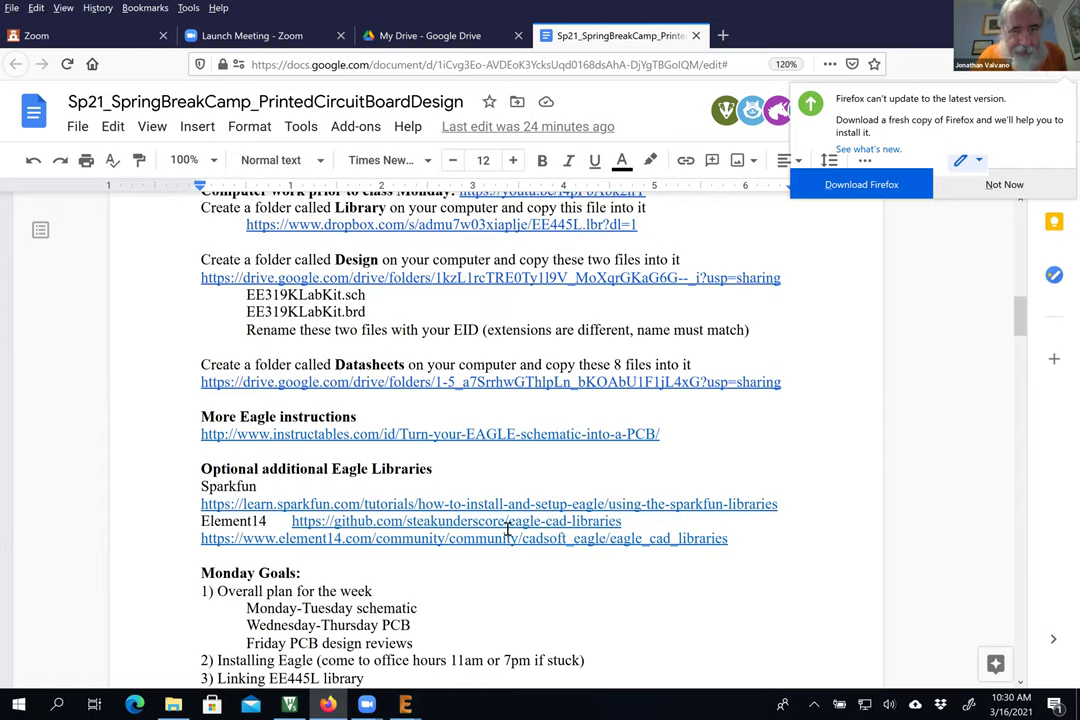
scroll(508, 530, down, 5)
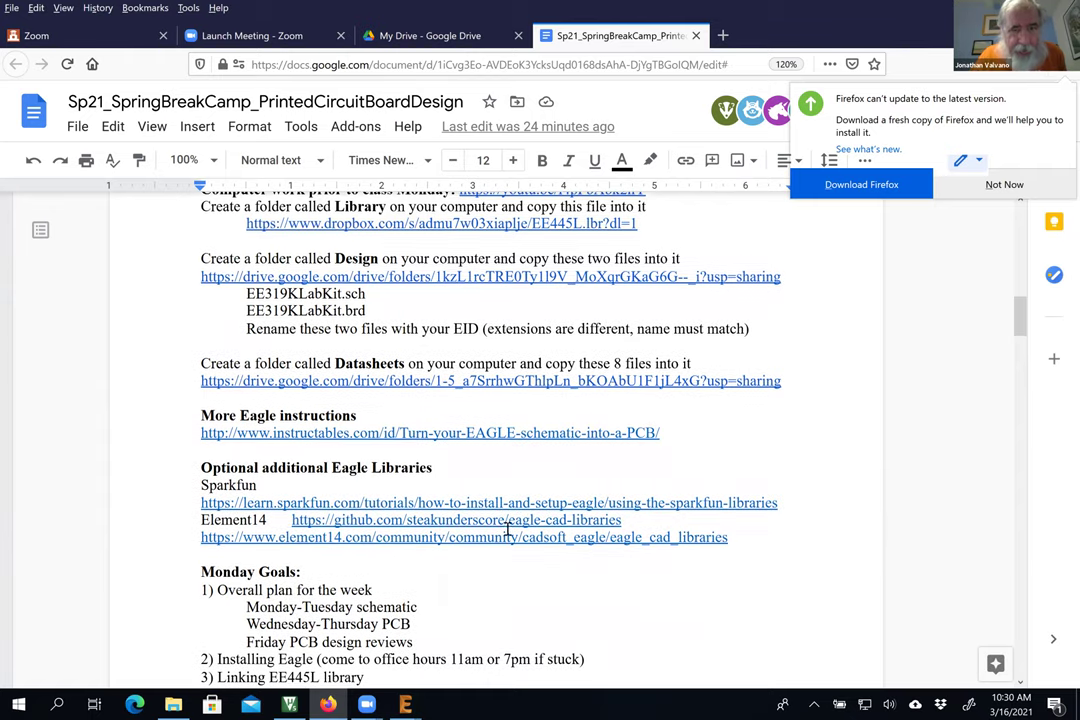
scroll(505, 527, down, 2)
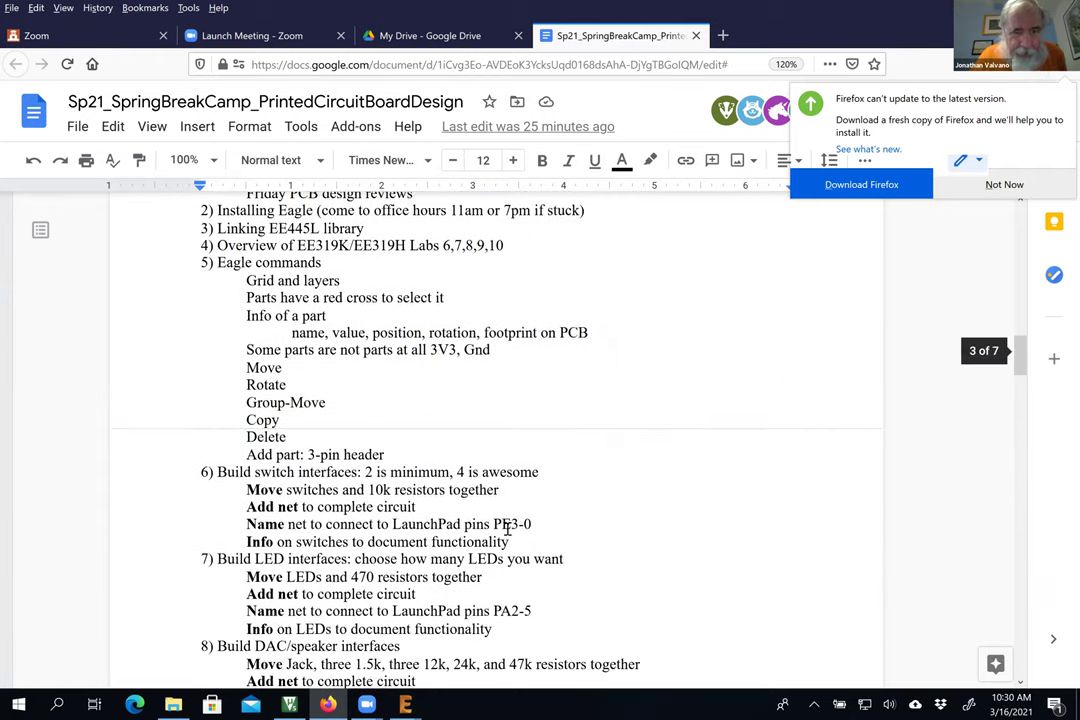
scroll(506, 525, up, 2)
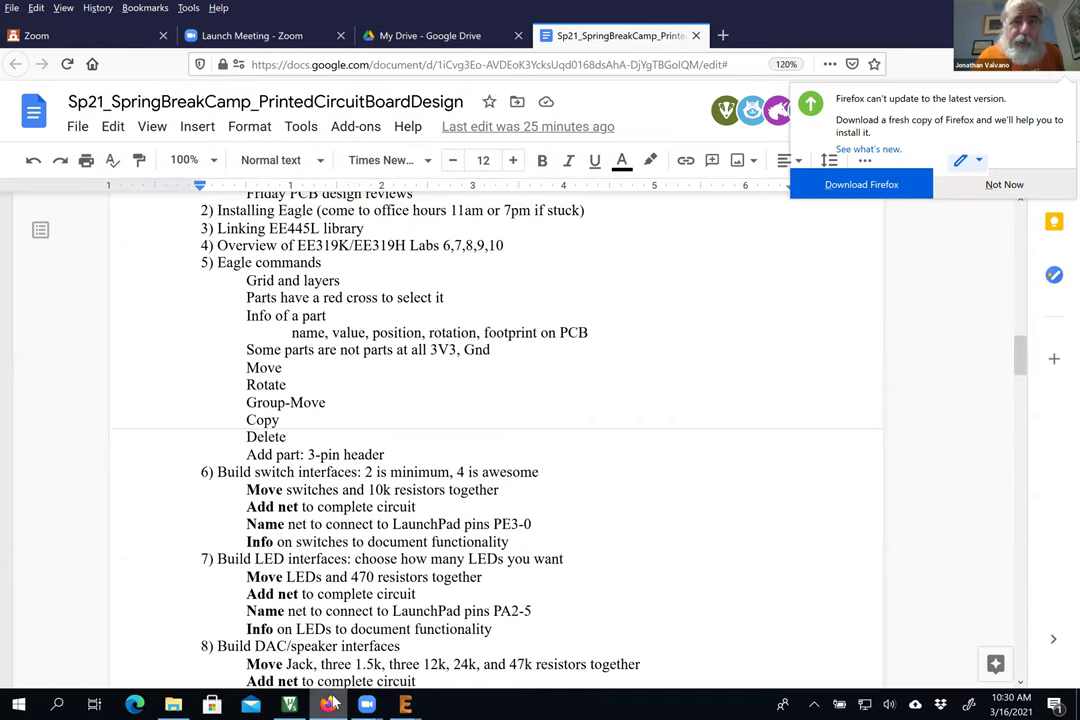
Step: Search the web for "sparkfun eagle library" in a new browser tab
click(722, 36)
click(403, 174)
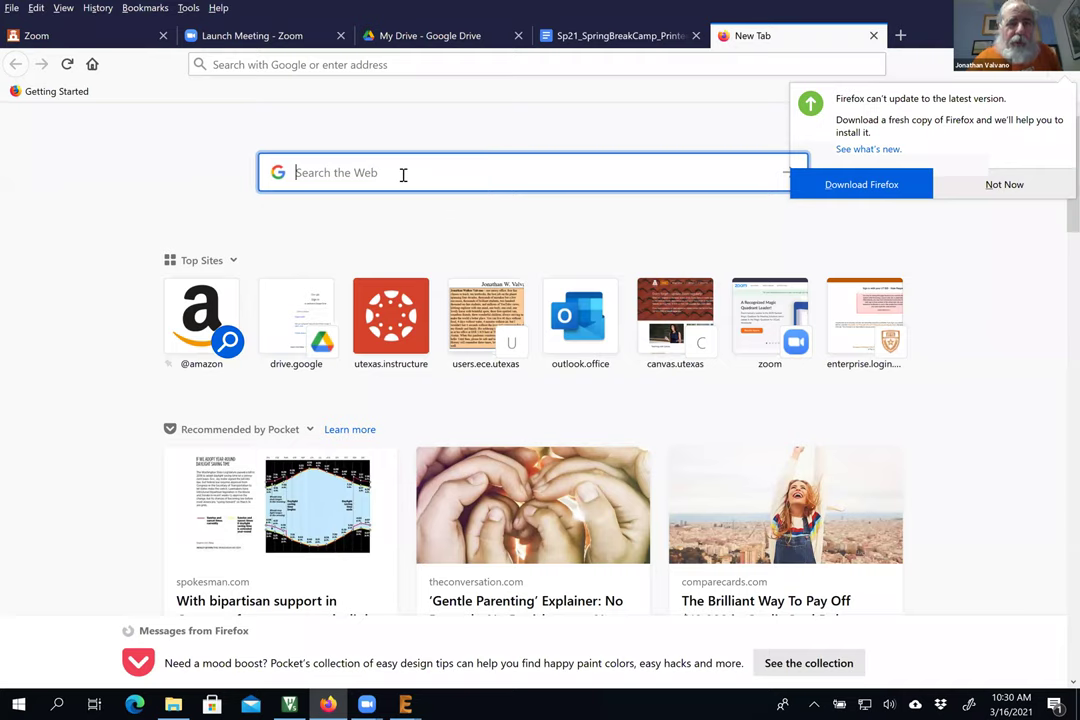
text(sparkfun)
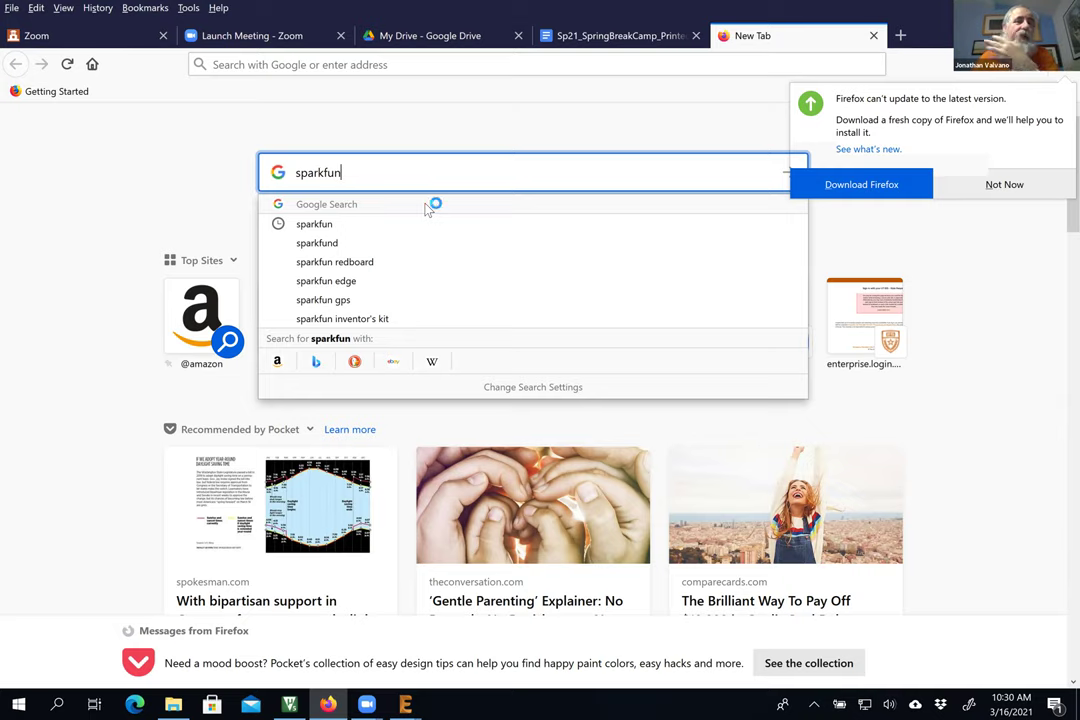
text(eag)
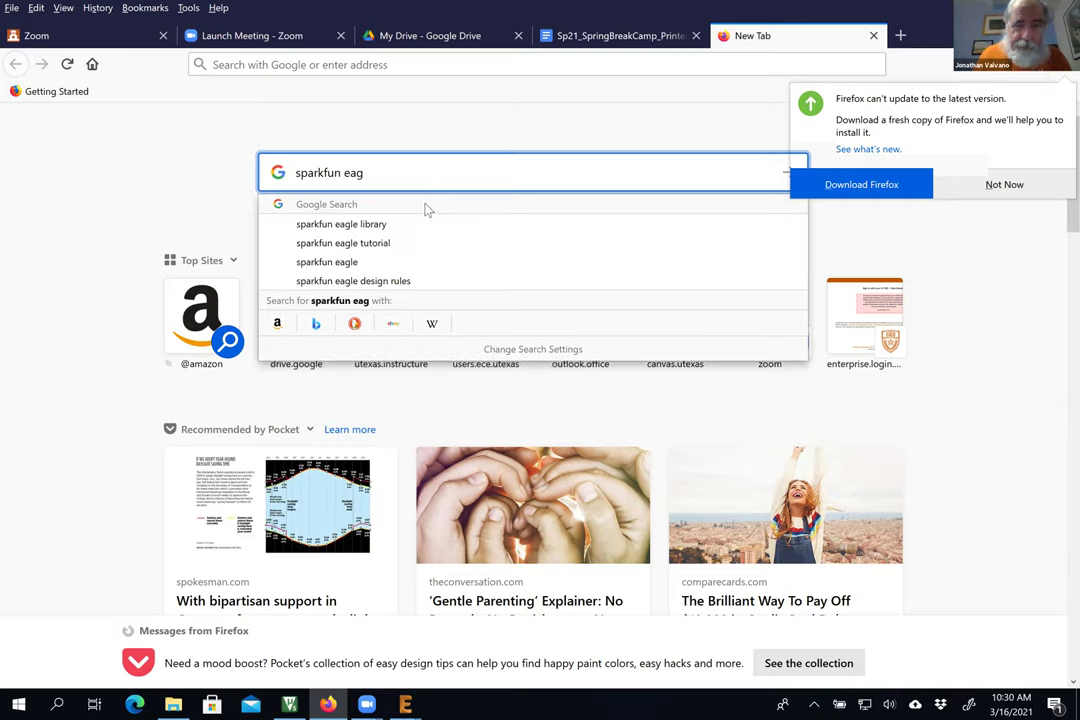
text(le library)
key(Return)
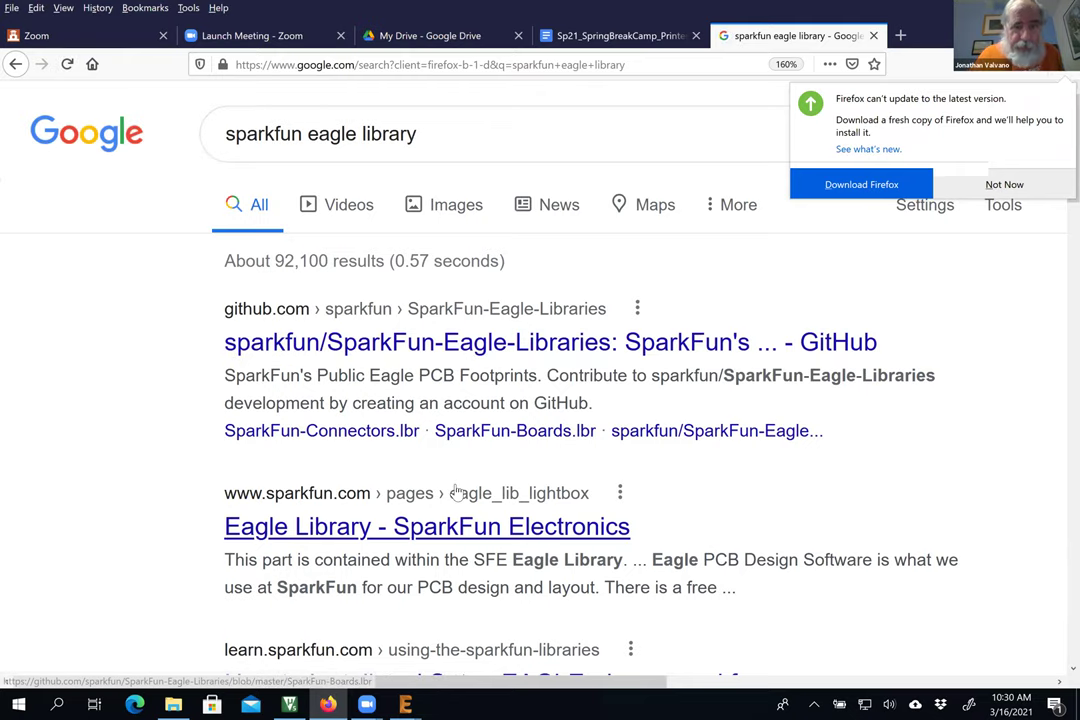
Step: Open the sparkfun/SparkFun-Eagle-Libraries GitHub repository from the search results and review its list of library files
click(500, 346)
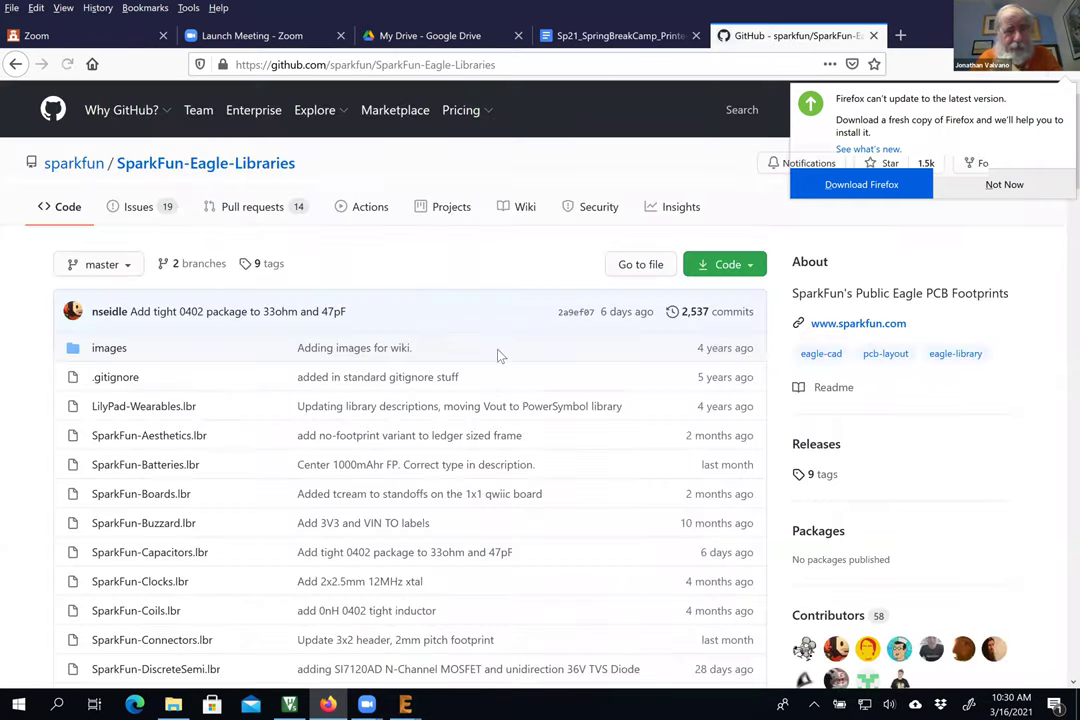
middle_click(372, 468)
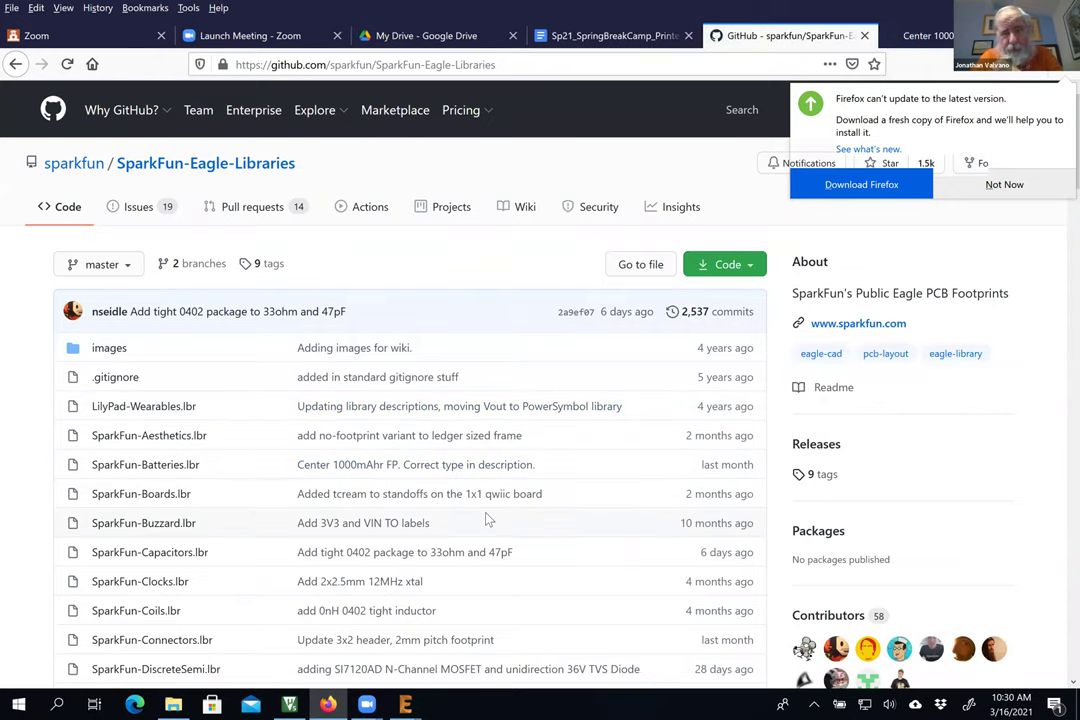
scroll(488, 519, down, 5)
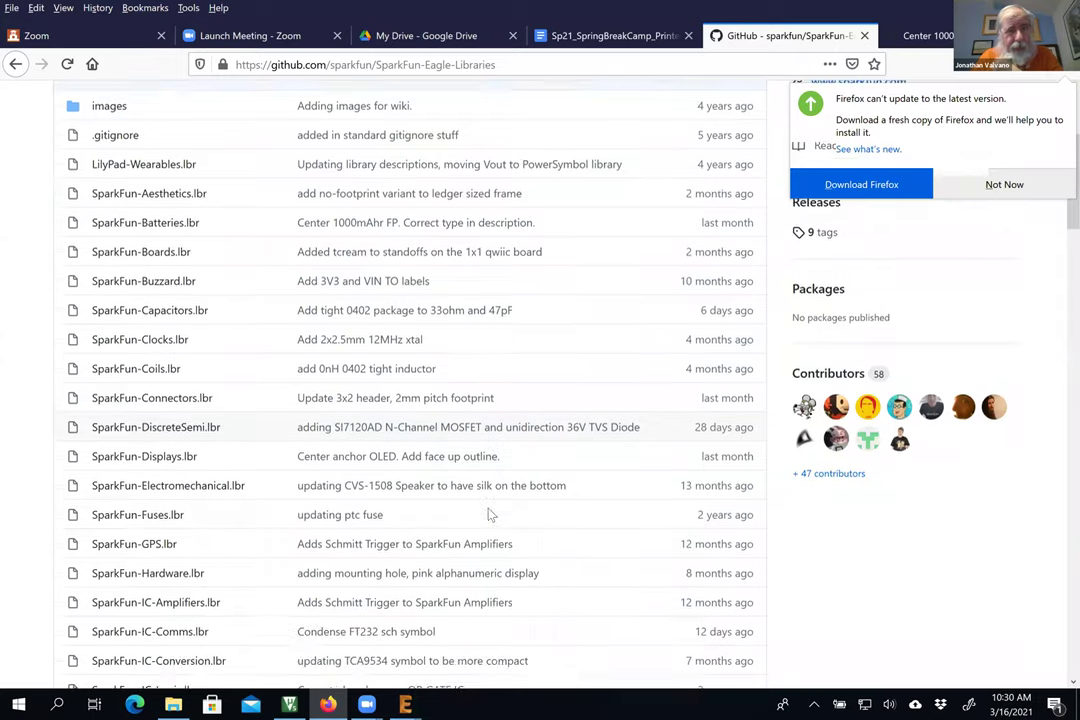
scroll(488, 514, up, 5)
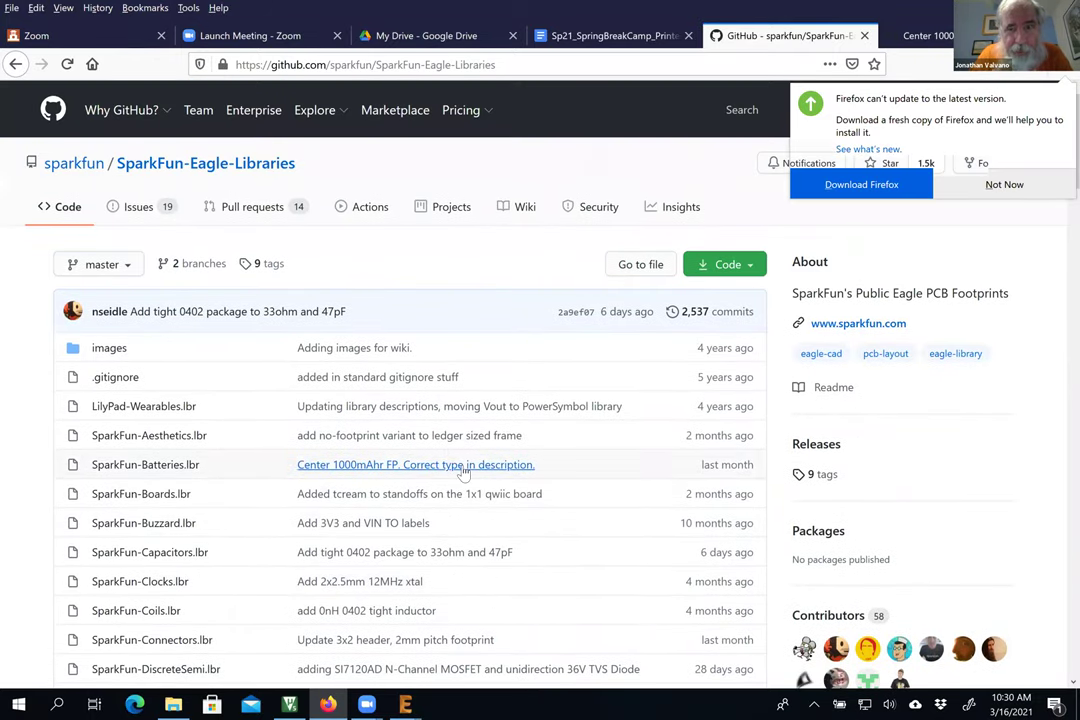
scroll(463, 472, down, 8)
scroll(463, 472, down, 10)
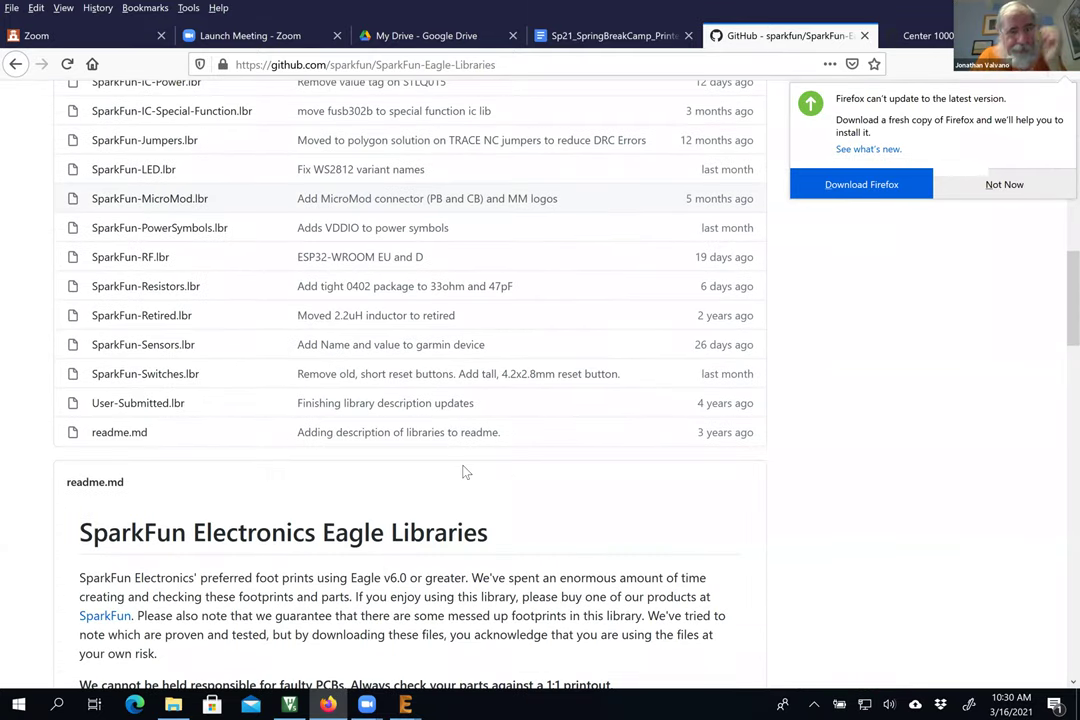
scroll(463, 470, up, 3)
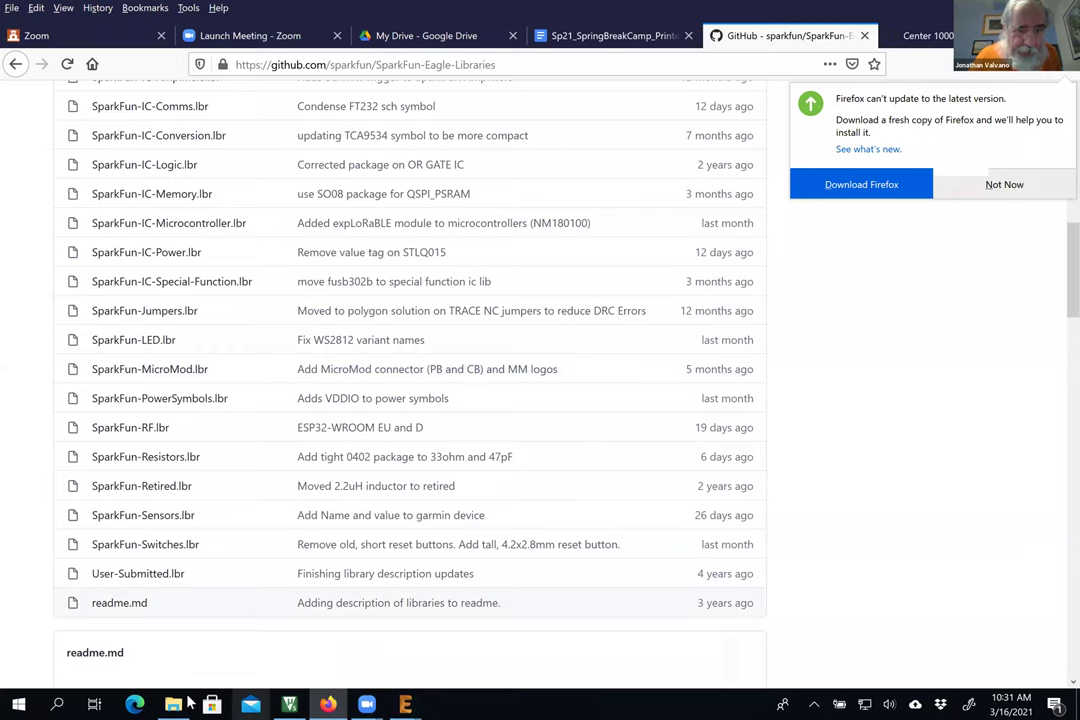
Step: Switch to File Explorer and open the EE319K_Lectures folder in Box
click(173, 704)
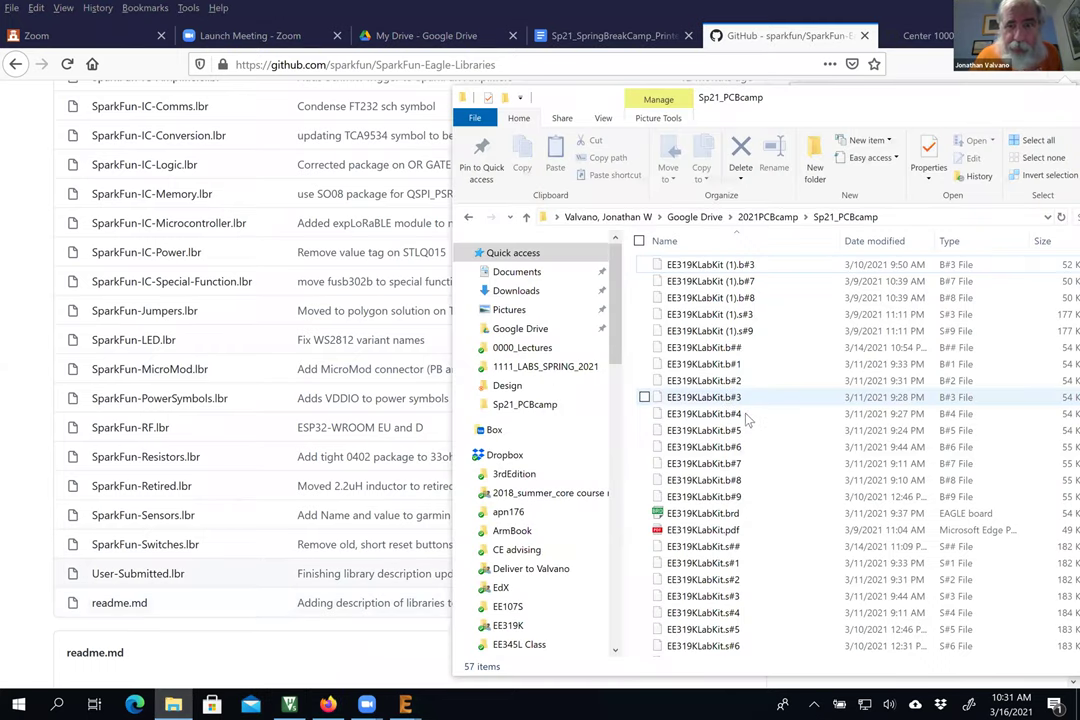
click(795, 401)
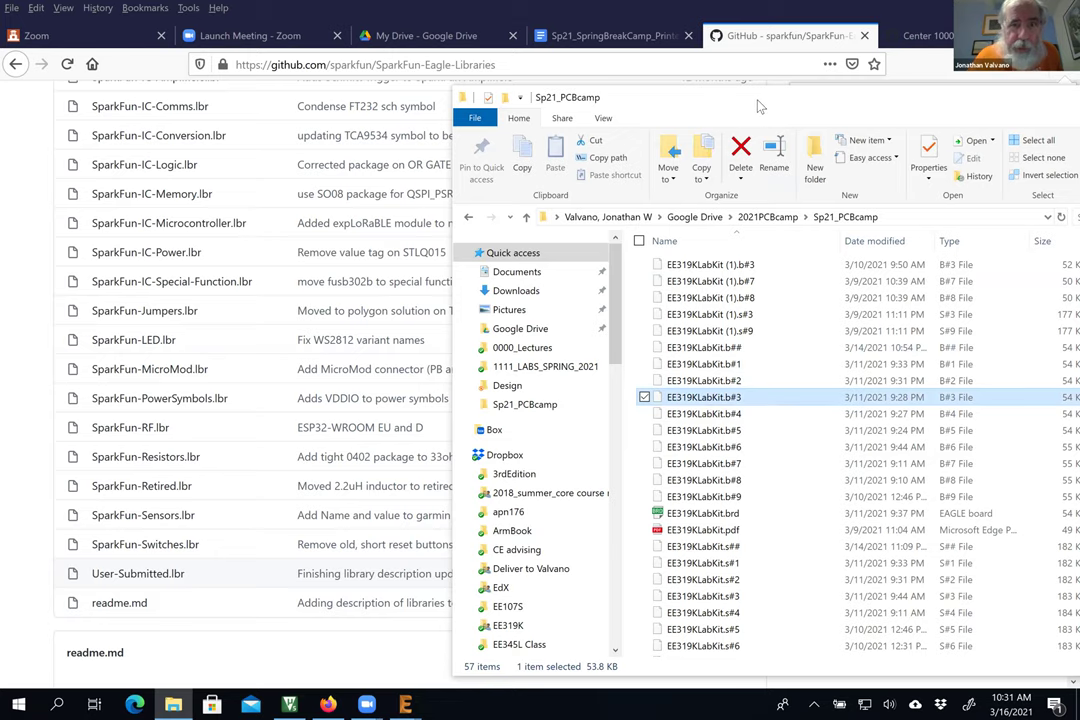
drag(759, 106, 401, 71)
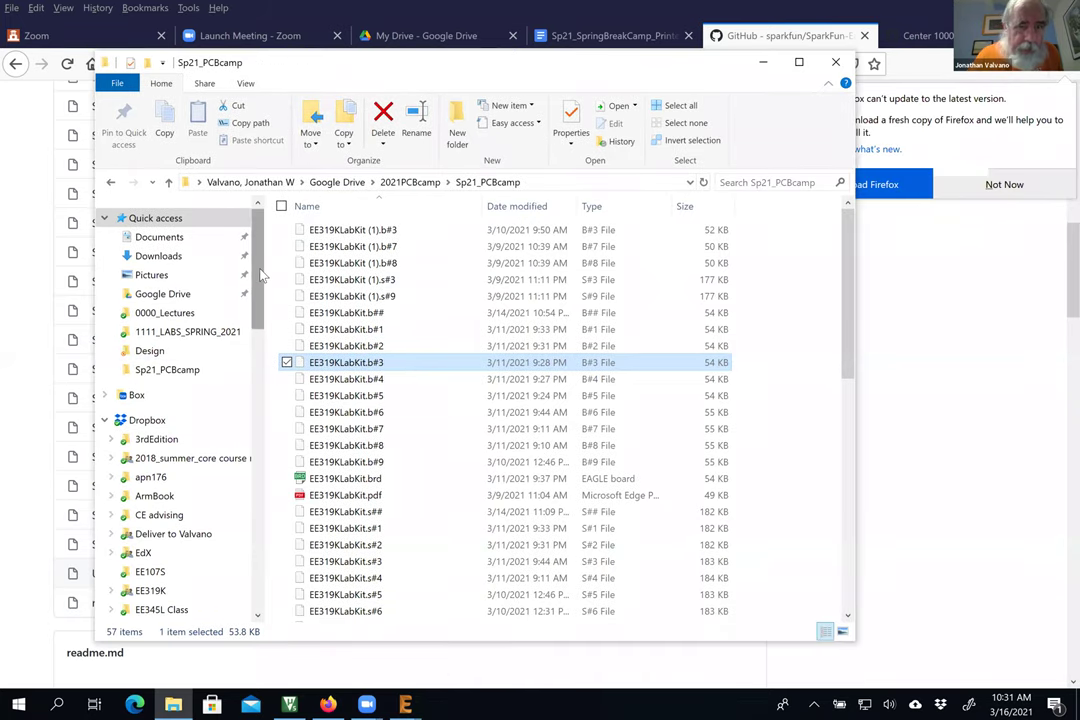
drag(261, 277, 263, 238)
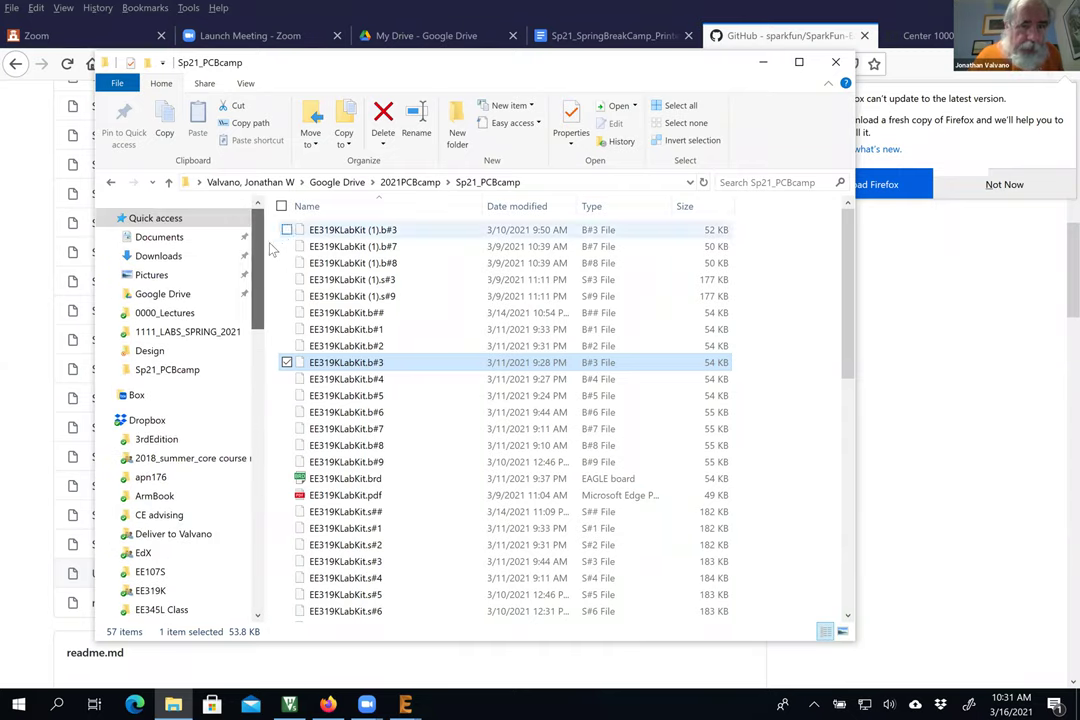
click(105, 395)
scroll(175, 381, down, 2)
scroll(200, 390, down, 4)
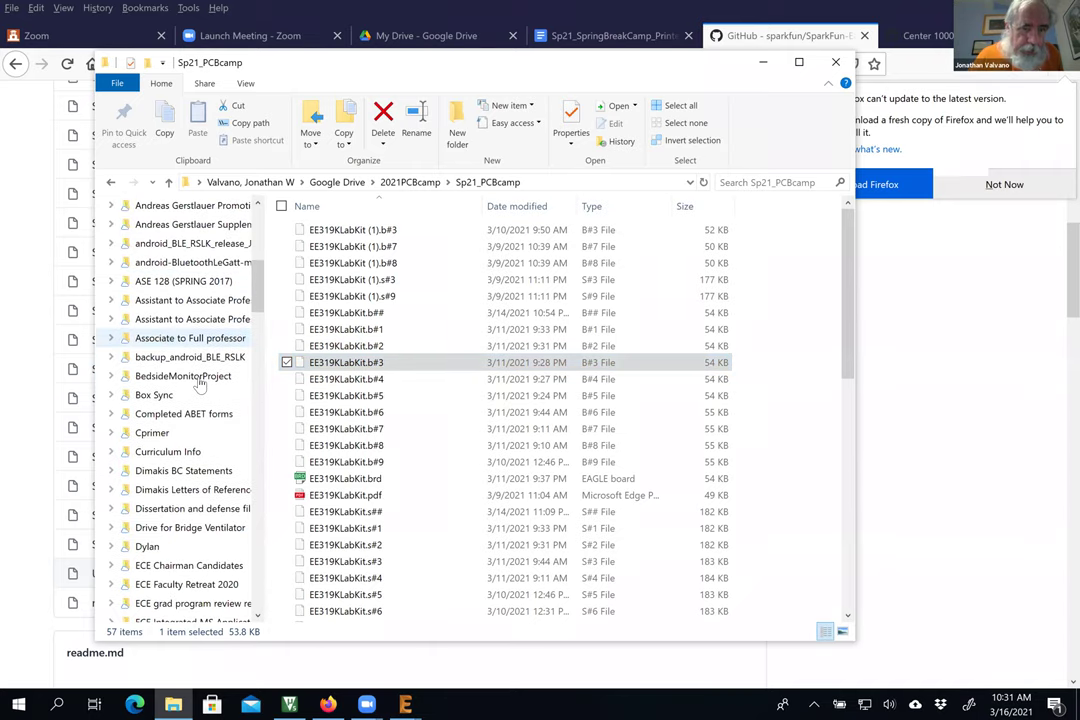
scroll(190, 470, down, 2)
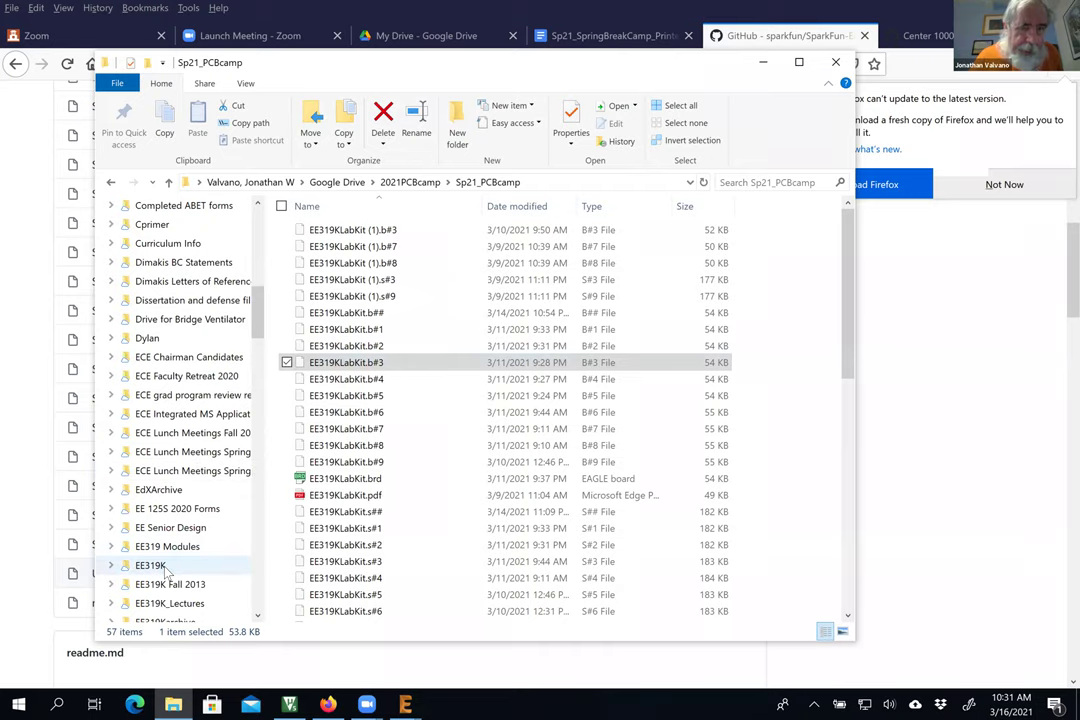
click(160, 566)
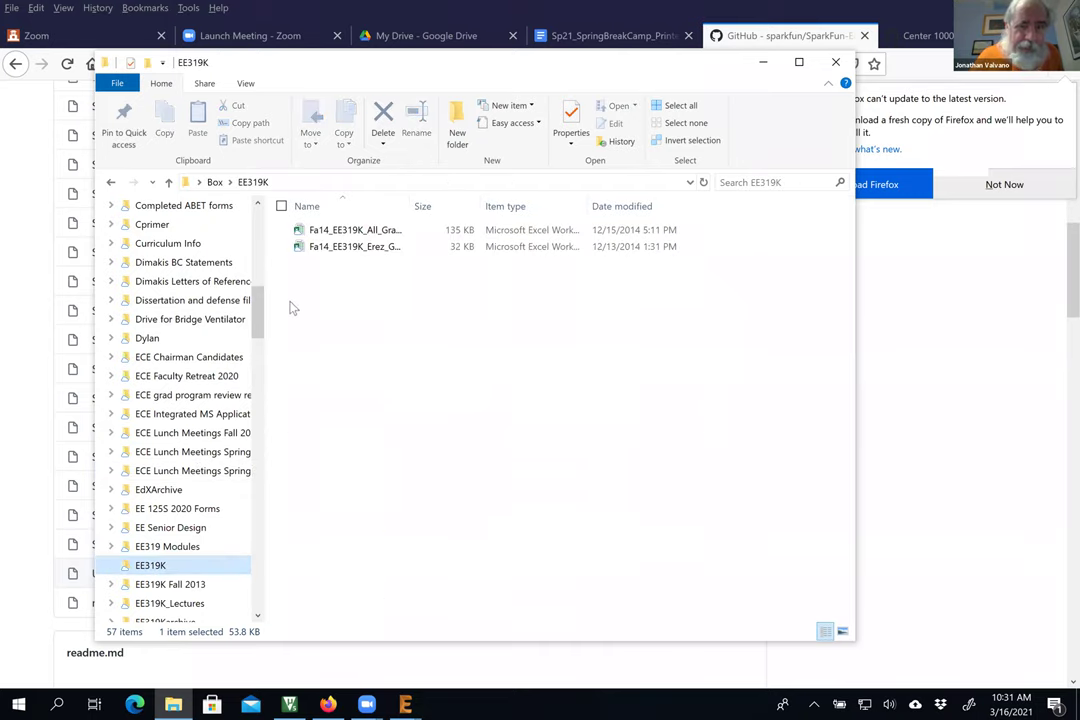
click(191, 601)
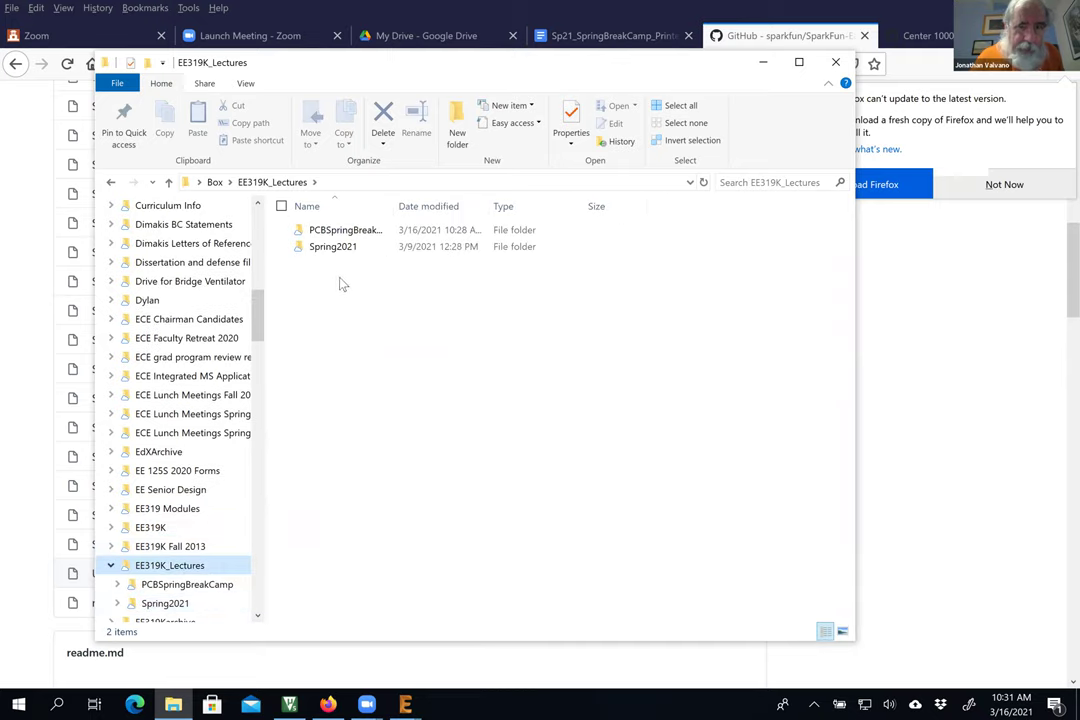
Step: Open PCBSpringBreakCamp\Library\SparkFun-Eagle-Libraries-master, widen the name column to show full file names, and copy the folder's path
click(355, 230)
double_click(357, 231)
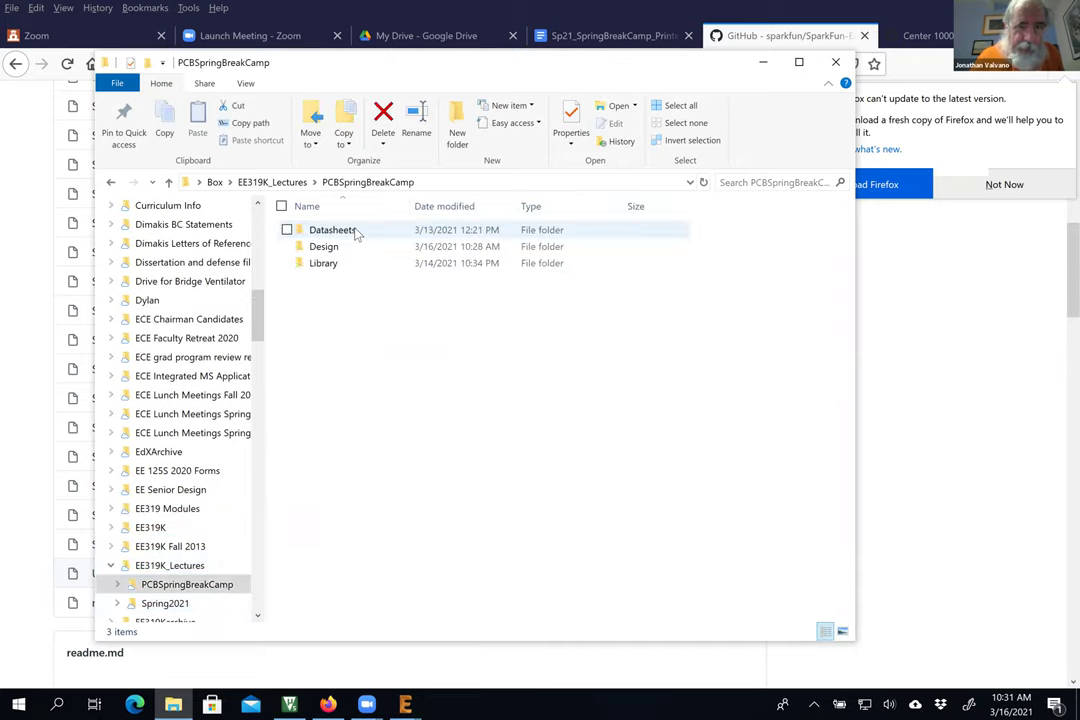
double_click(339, 264)
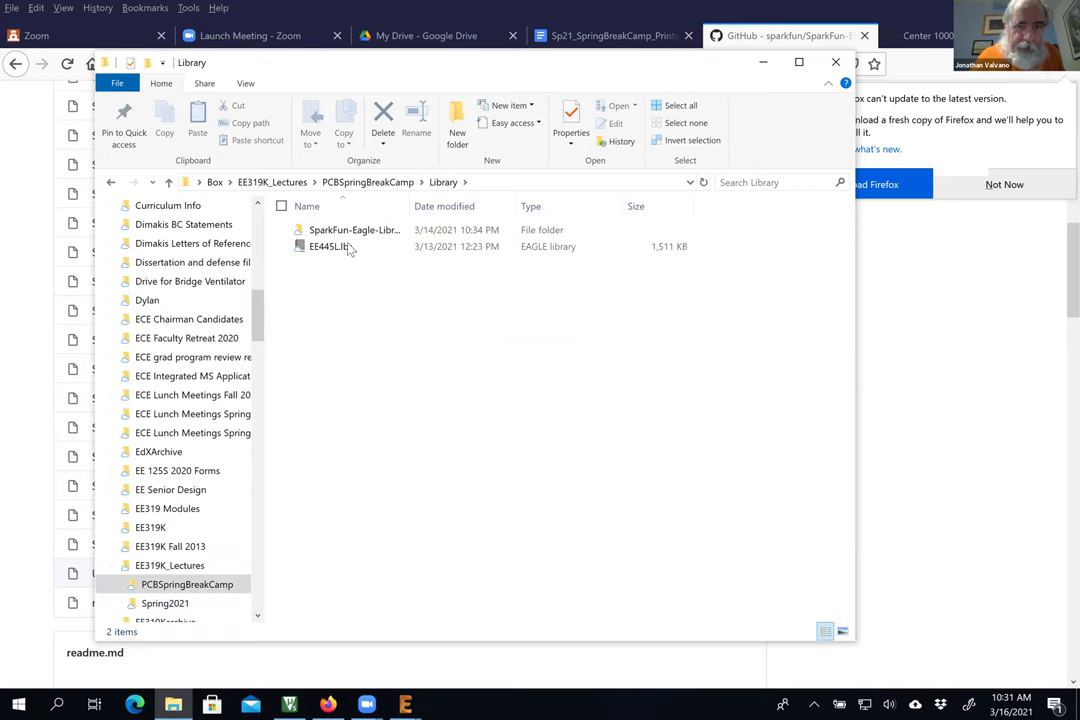
double_click(345, 230)
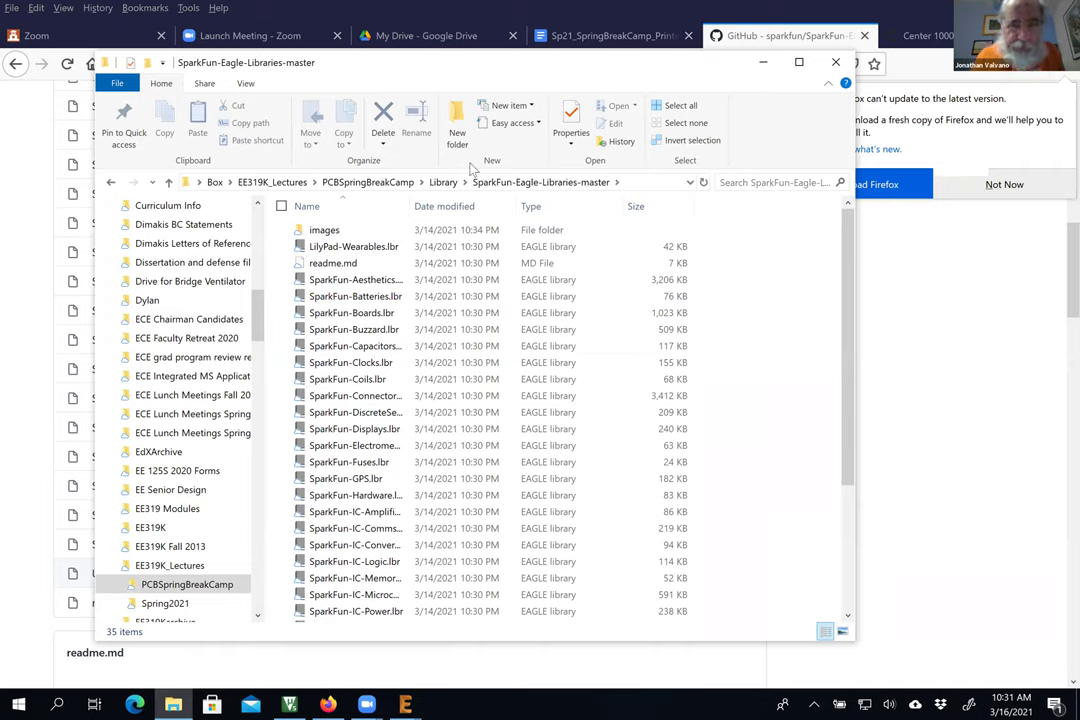
drag(418, 205, 593, 229)
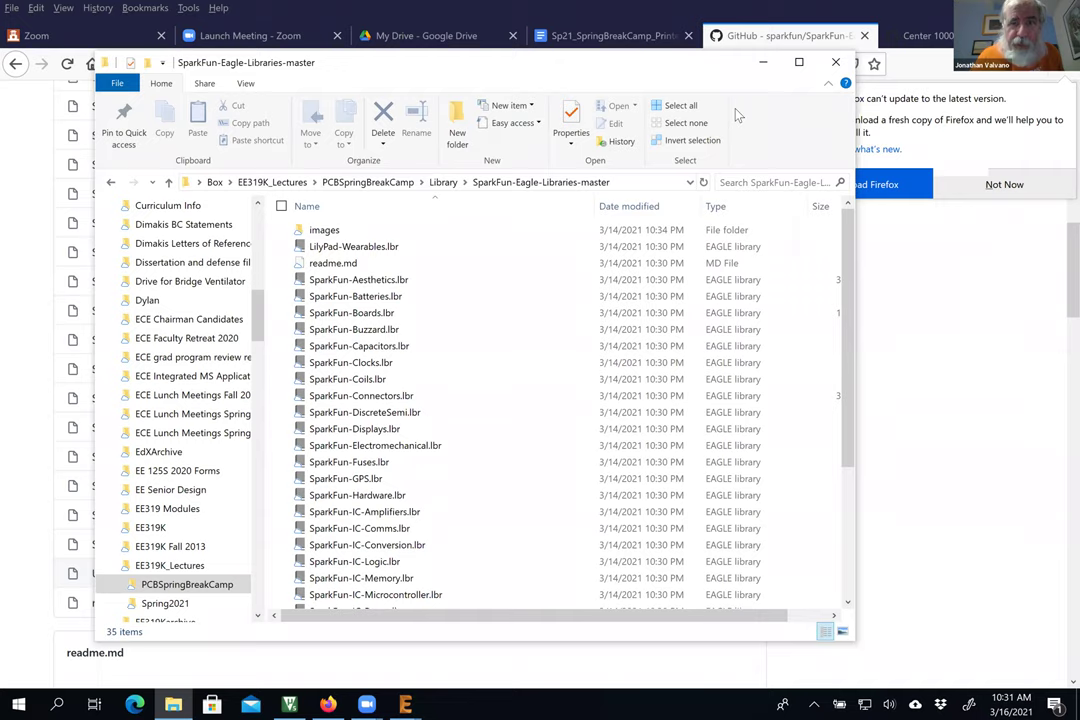
click(645, 182)
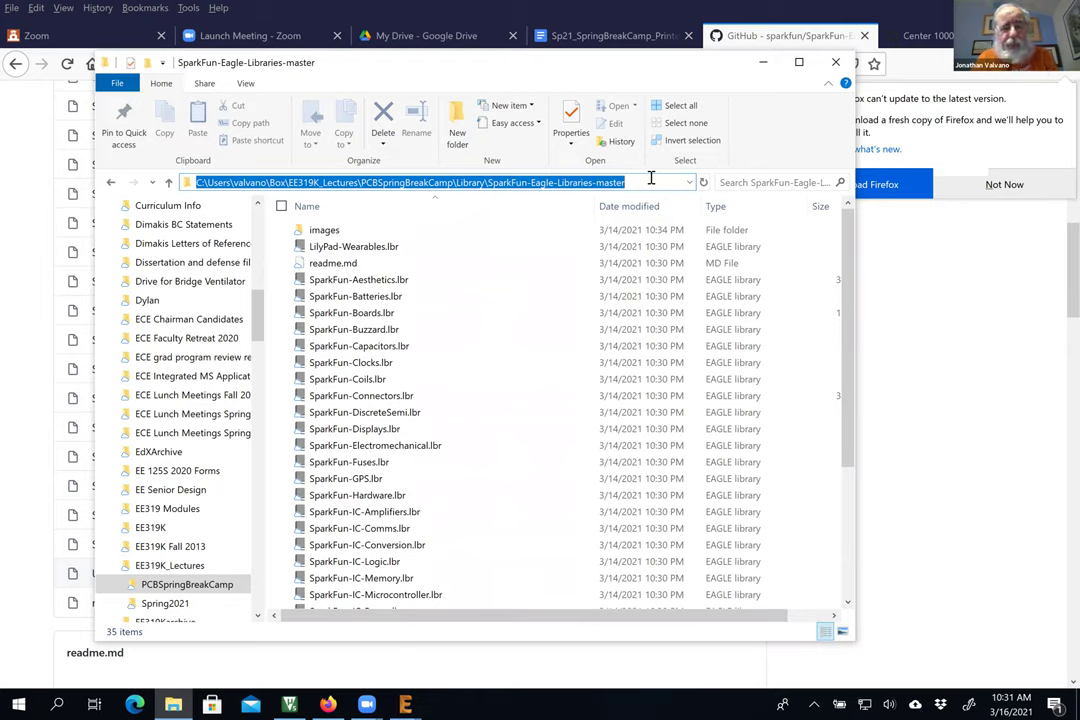
Step: Switch to the EAGLE Control Panel, append the SparkFun-Eagle-Libraries-master path to the Libraries directories after a semicolon, and expand that folder under Libraries
click(405, 705)
click(243, 660)
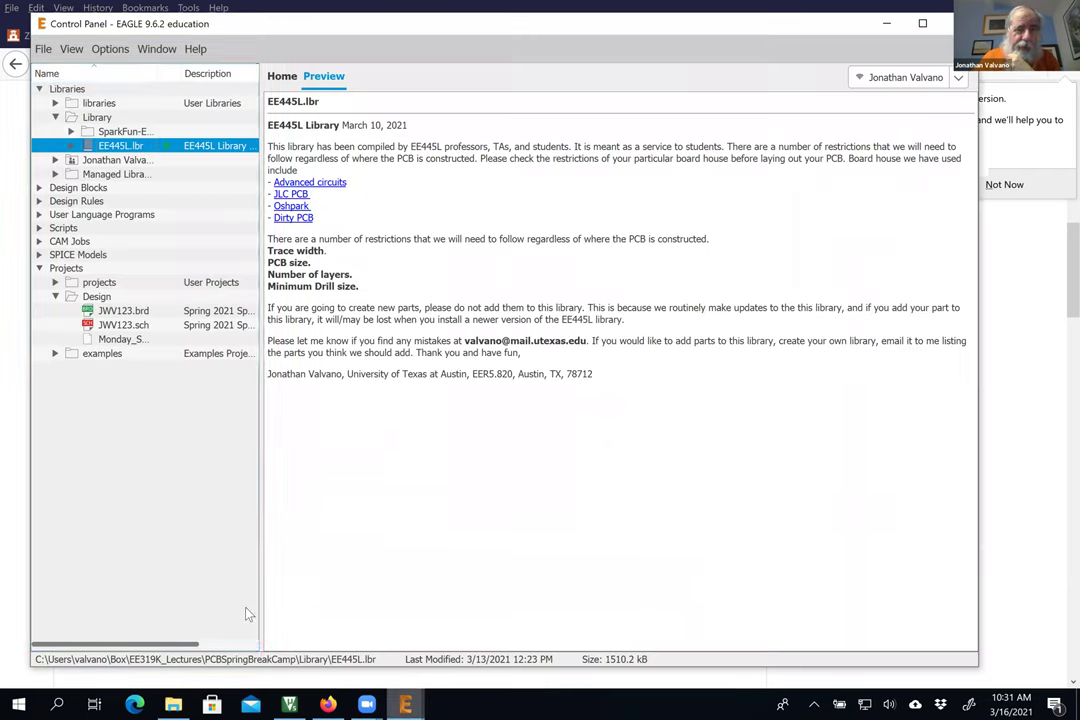
click(110, 49)
click(126, 65)
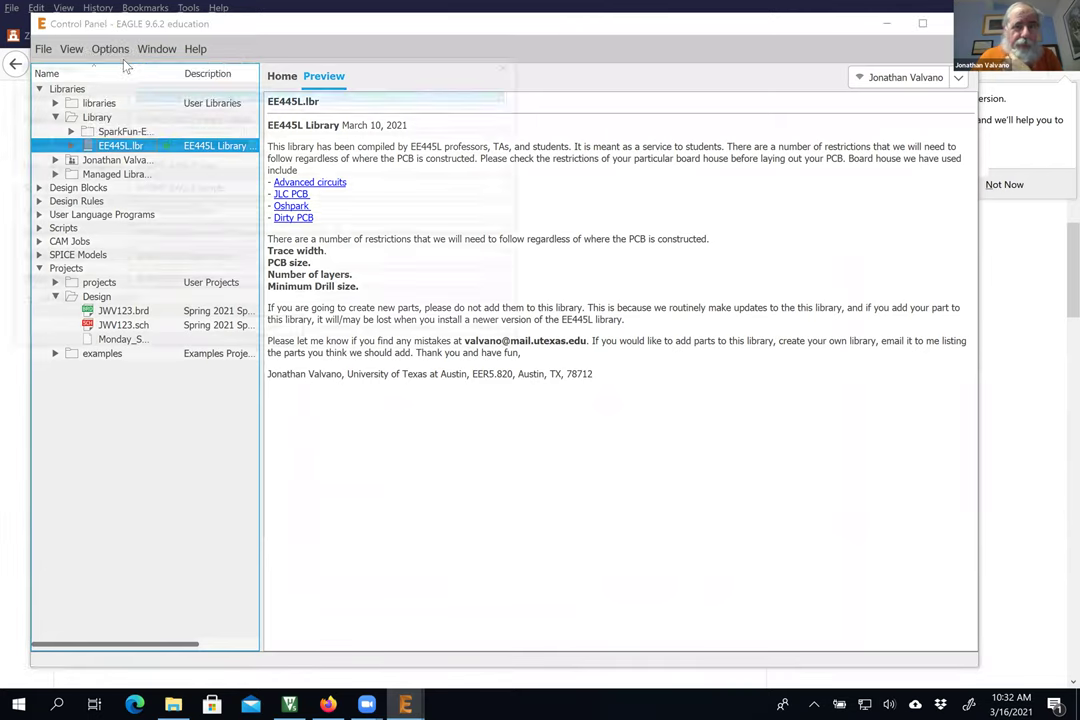
drag(378, 90, 447, 93)
click(462, 93)
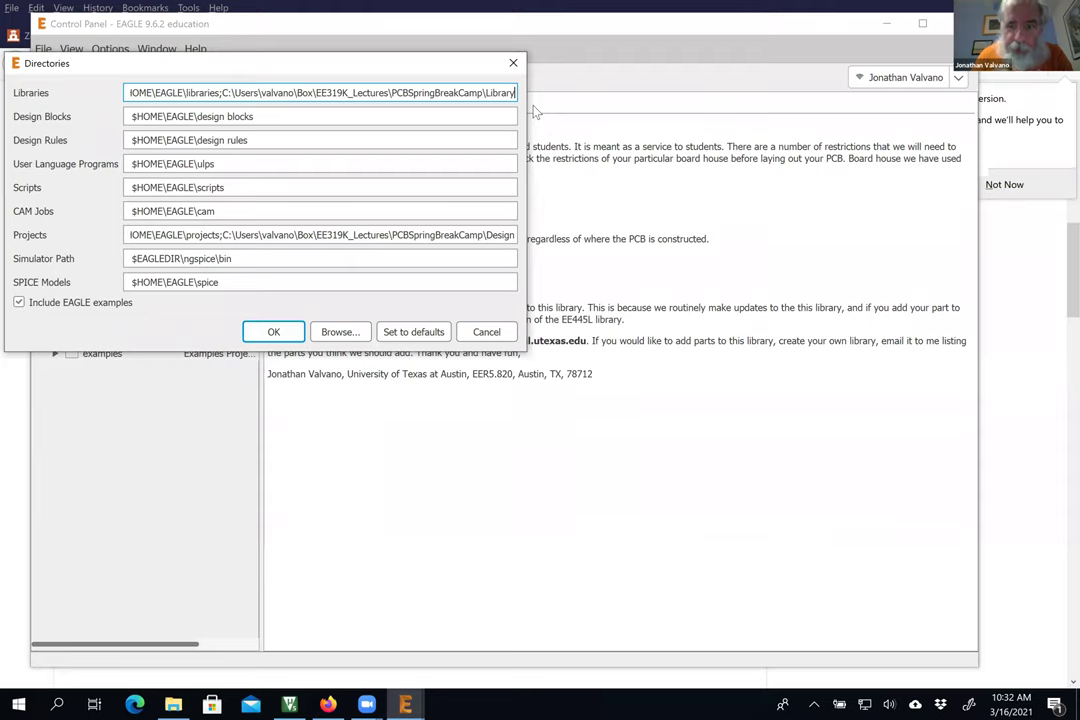
text(;)
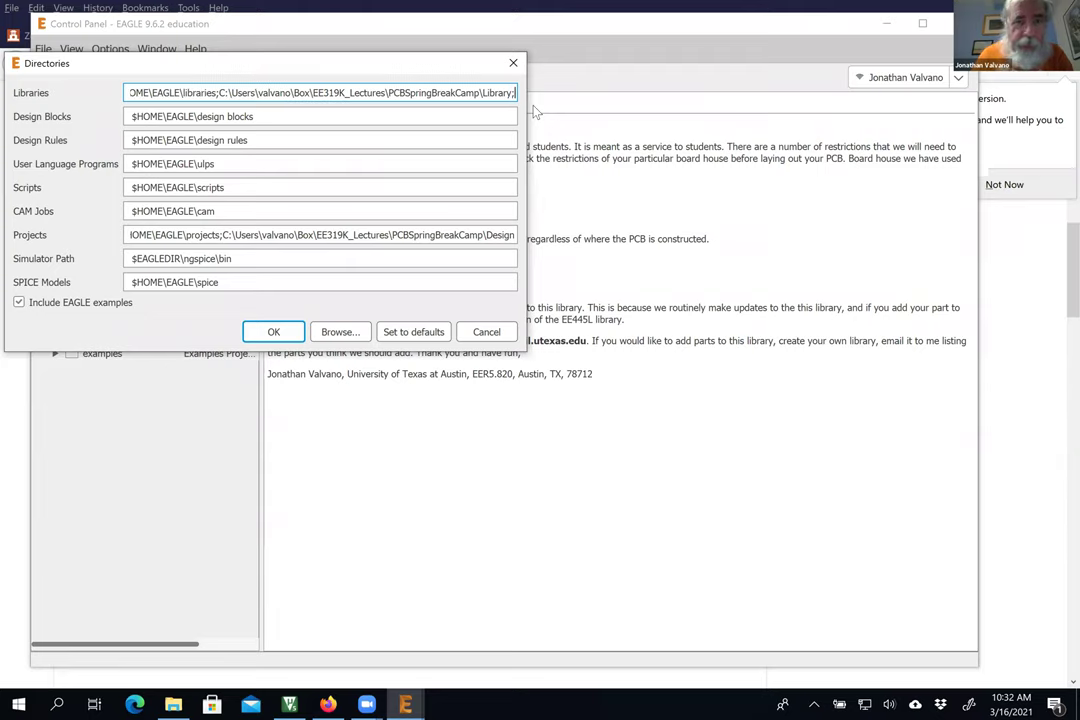
key(ctrl+v)
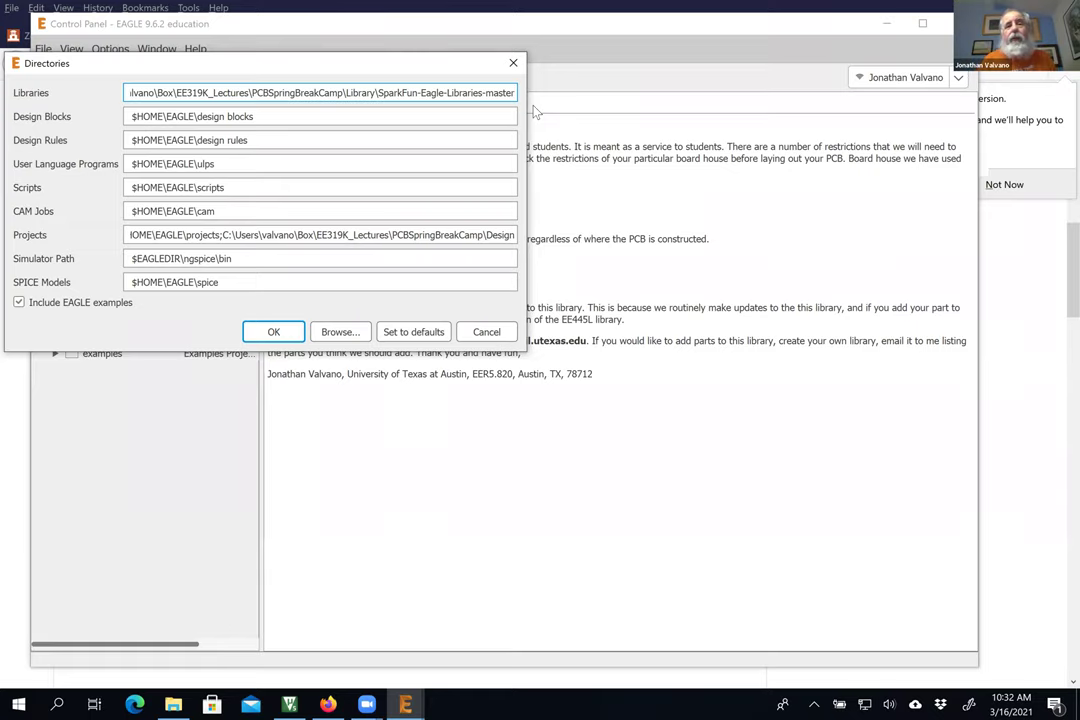
click(275, 335)
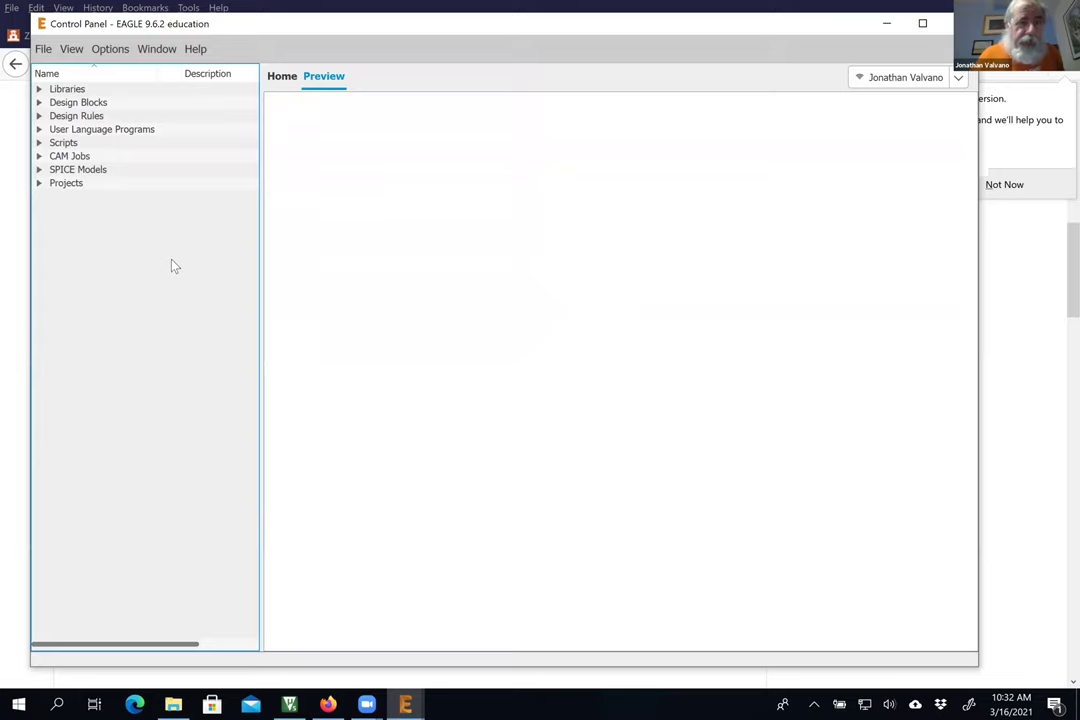
click(39, 89)
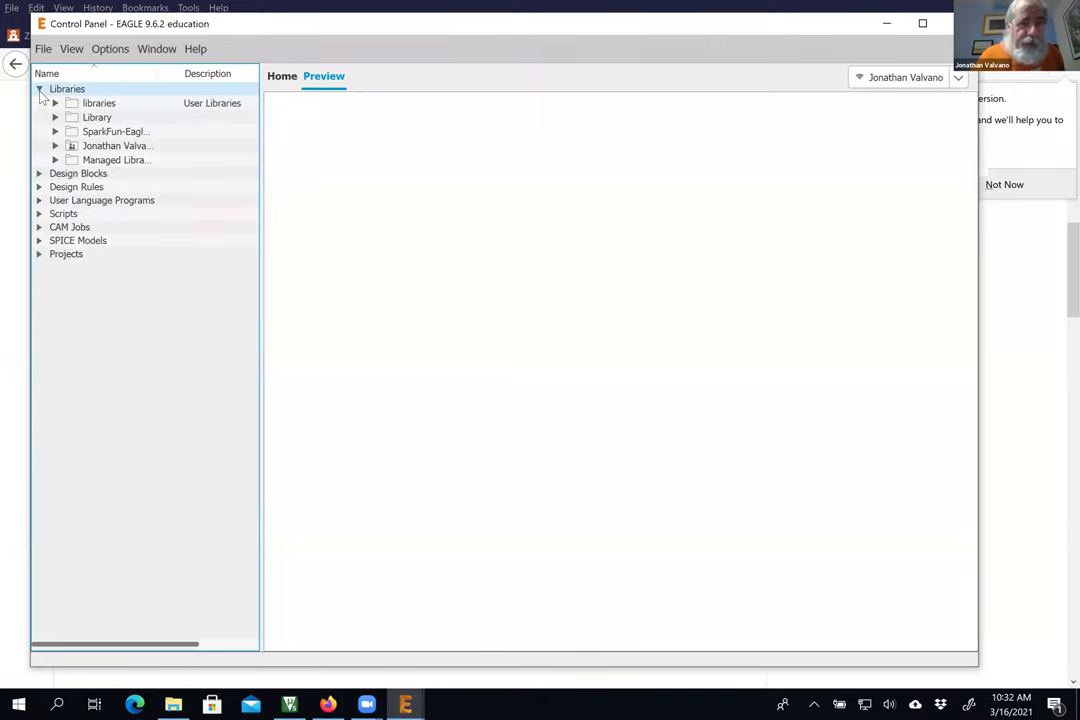
click(53, 131)
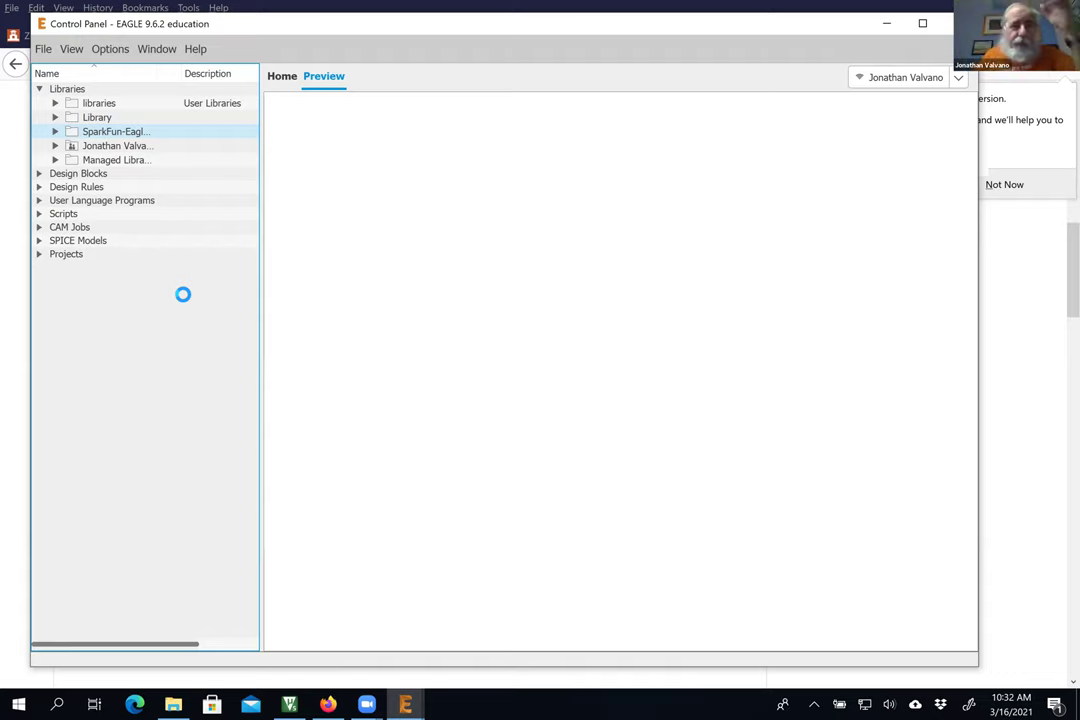
Step: Return to the PCB design document in Firefox and open its SparkFun product 9032 link from the Tuesday goals
click(328, 704)
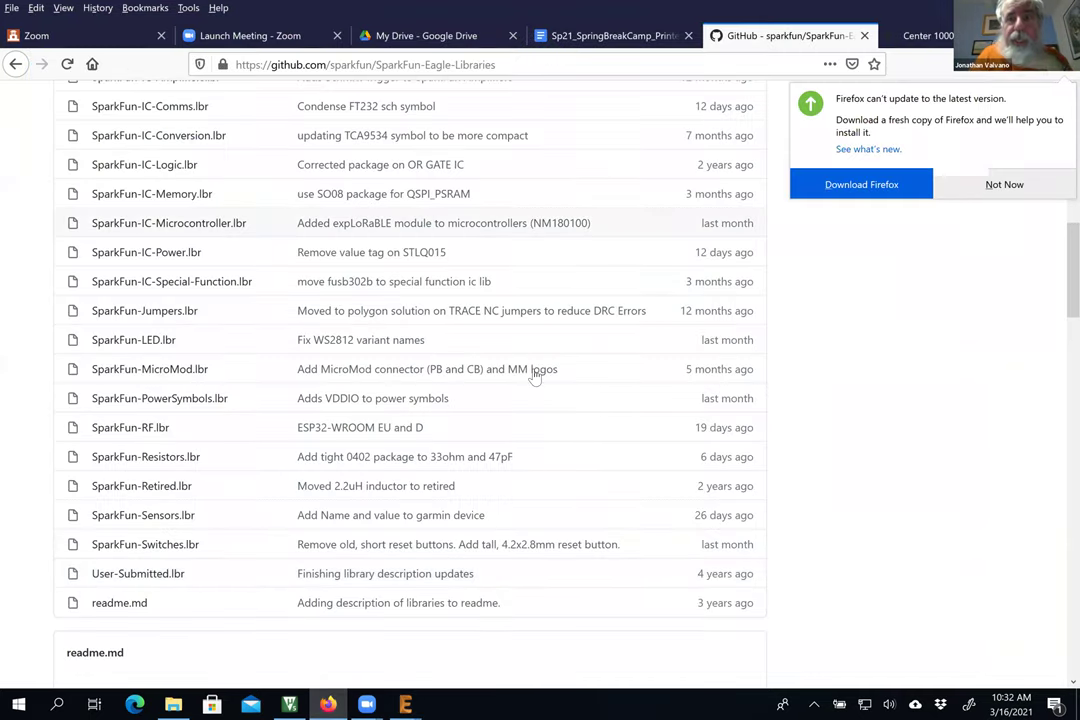
click(570, 38)
scroll(470, 120, down, 3)
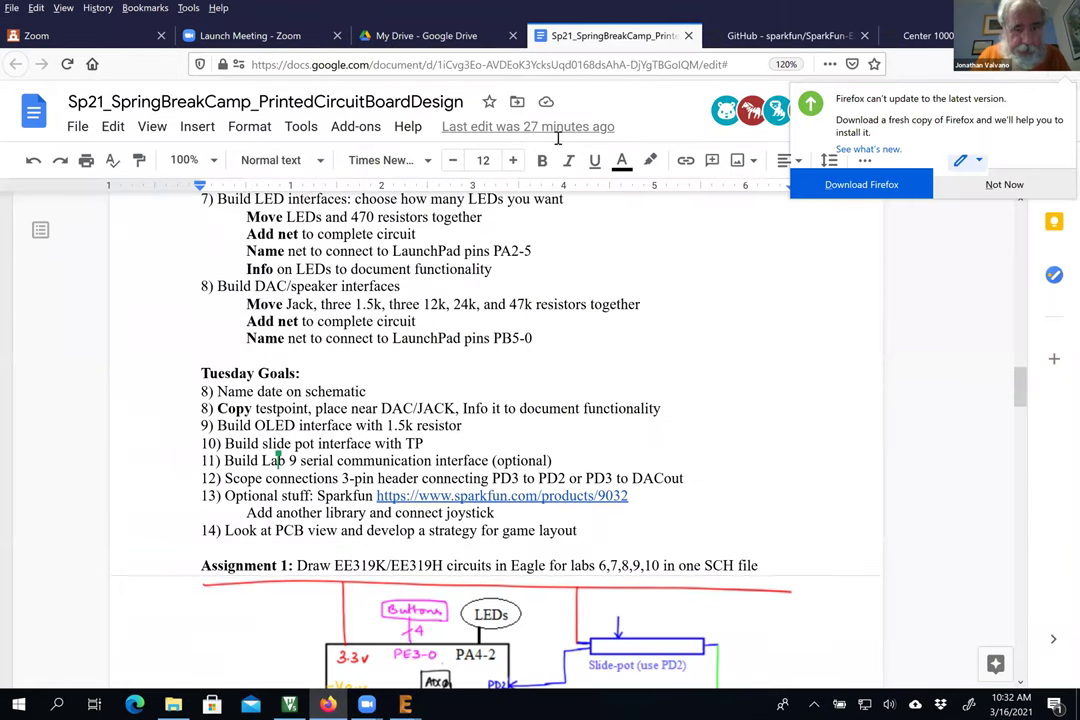
click(480, 497)
click(471, 522)
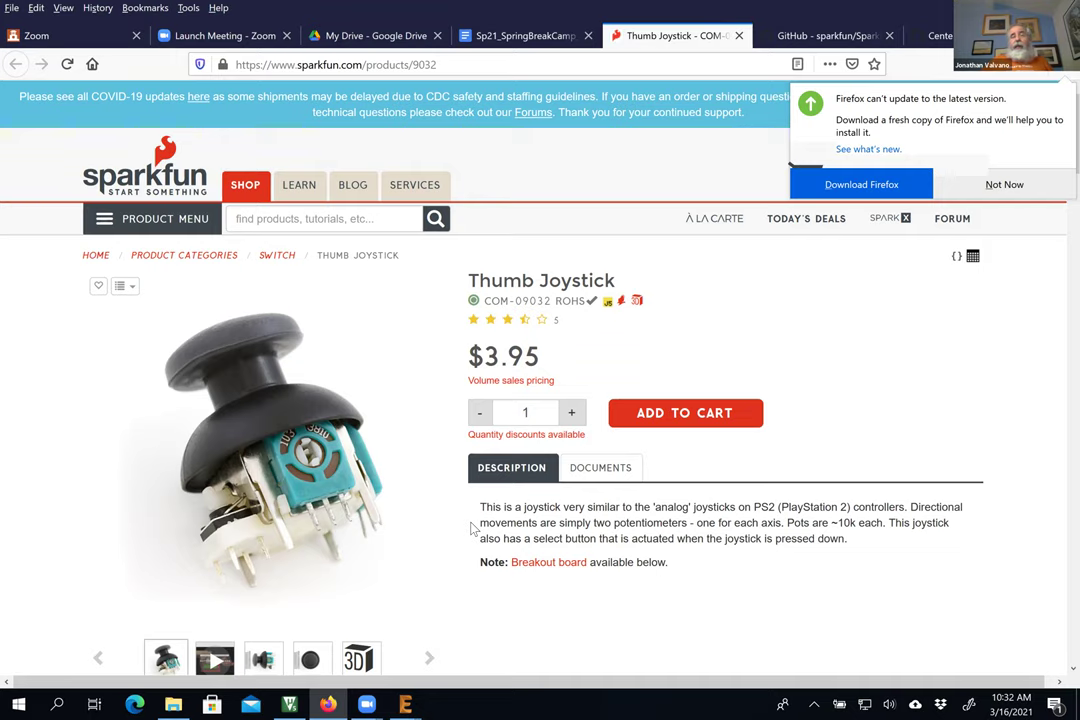
Step: Open the Thumb Joystick's 3D model and inspect it from below and from the side
scroll(474, 529, down, 2)
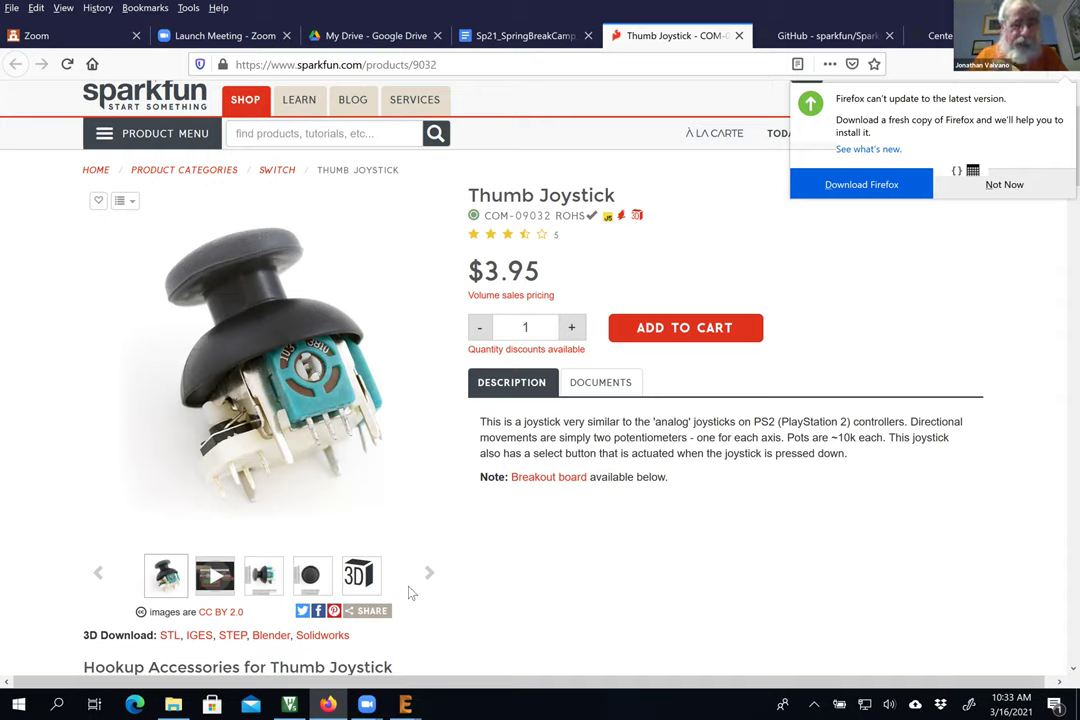
click(358, 574)
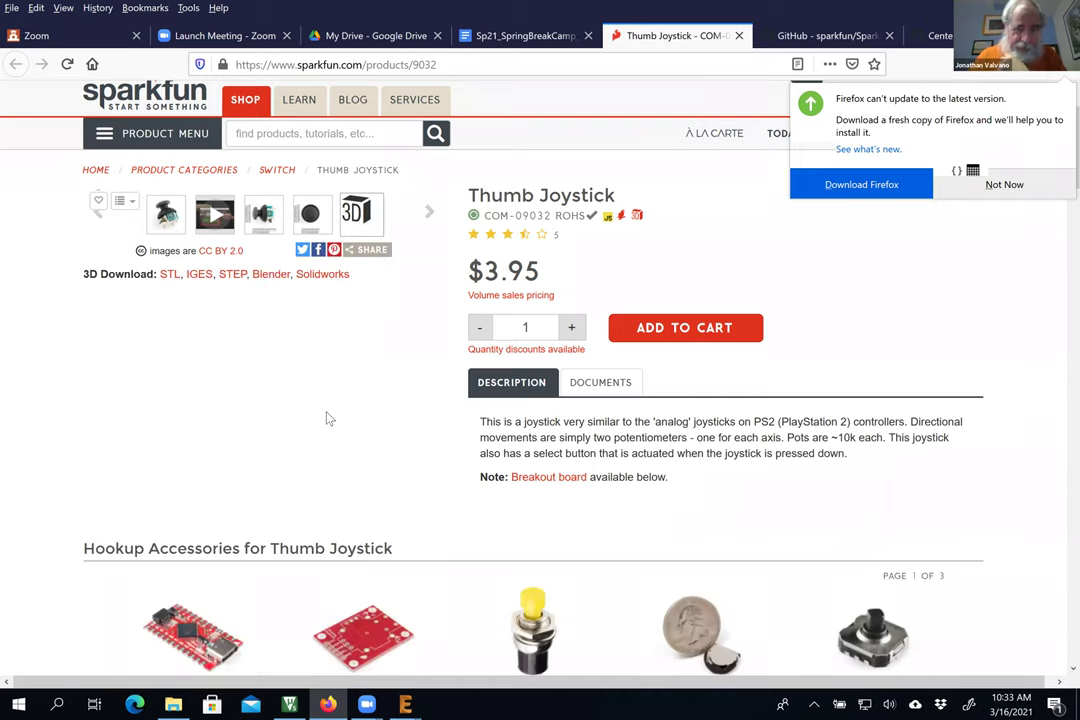
drag(297, 247, 310, 226)
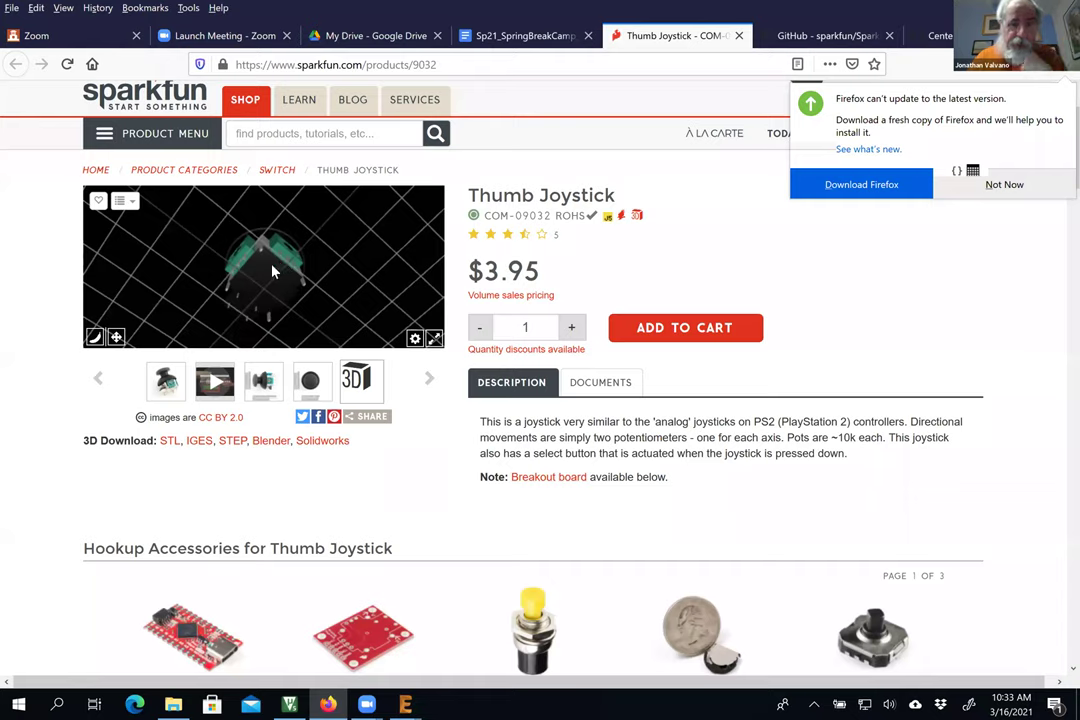
drag(277, 283, 276, 313)
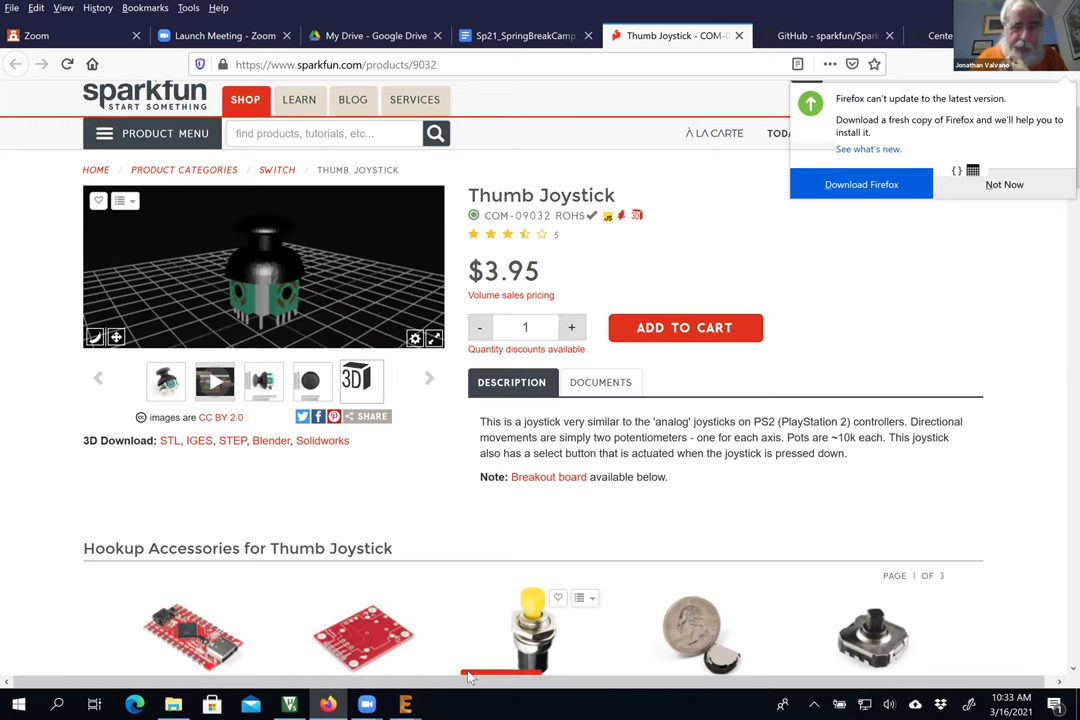
Step: Switch to the EAGLE schematic window and save the JWV123.sch drawing
mouse_move(404, 704)
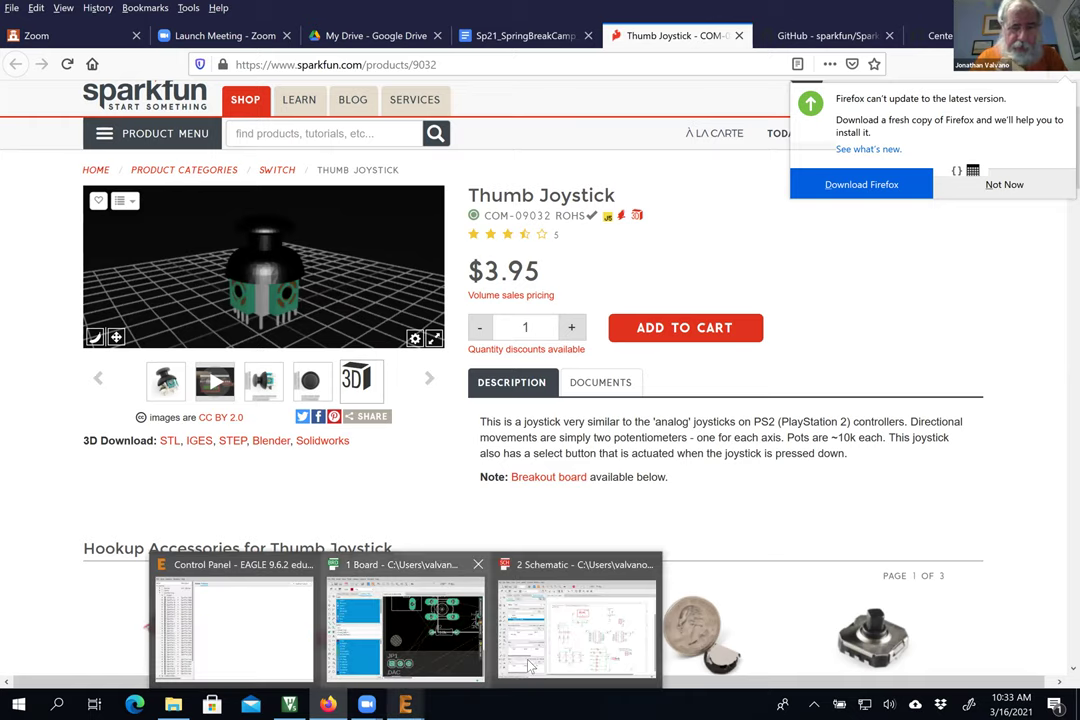
click(563, 628)
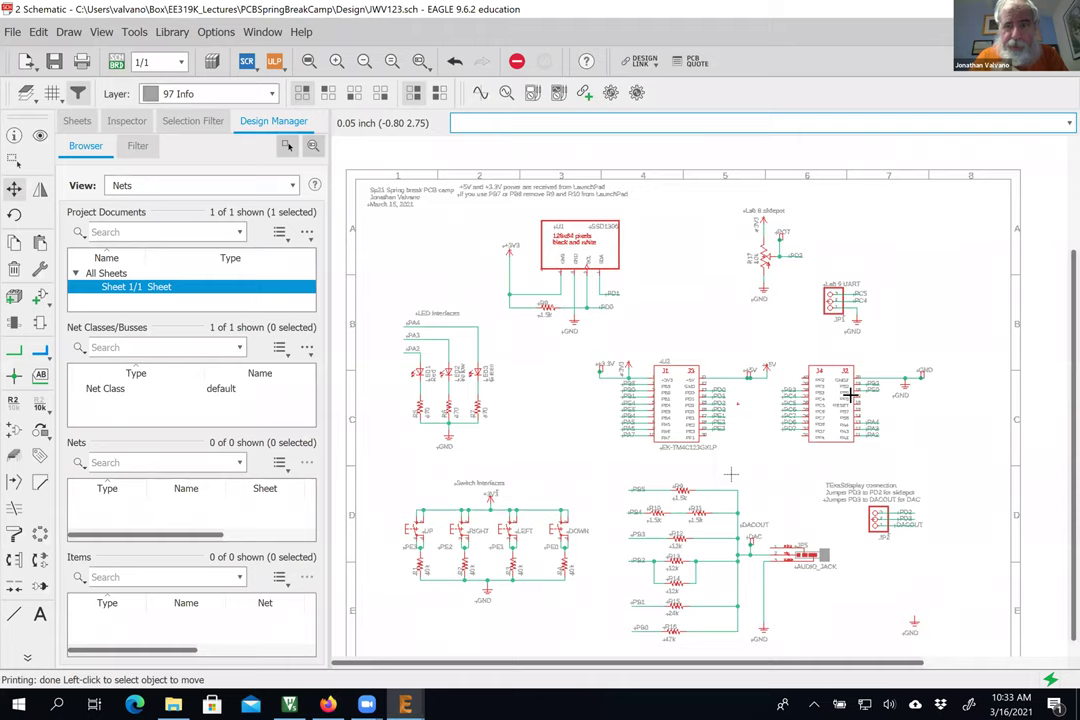
click(40, 33)
click(40, 33)
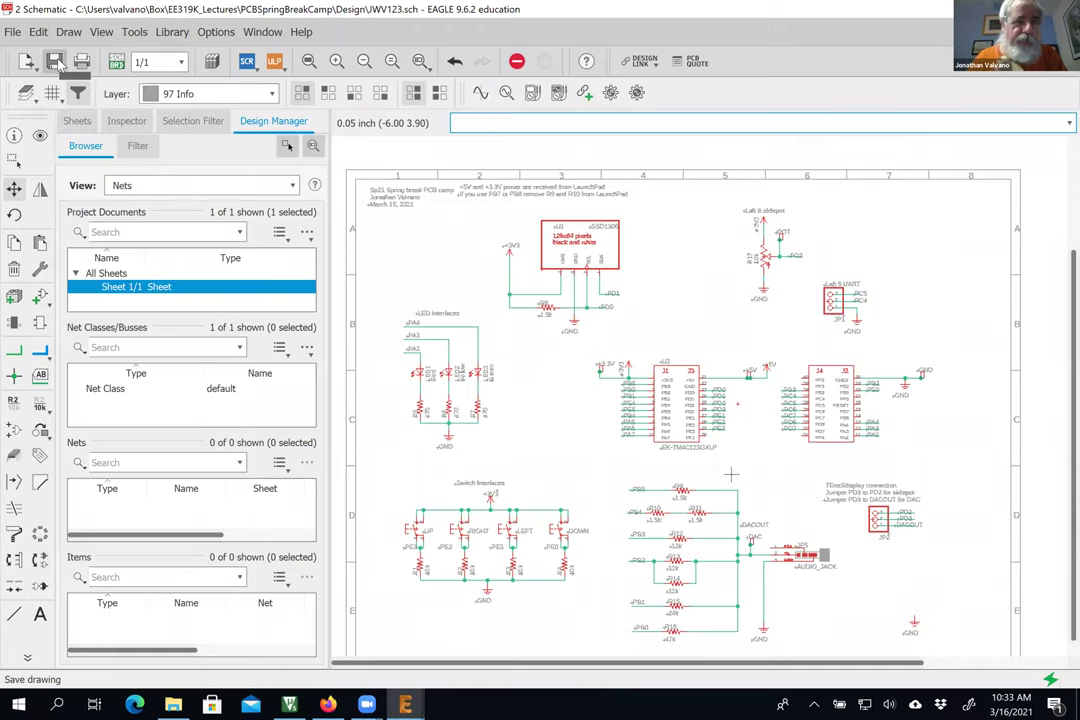
click(52, 62)
click(38, 32)
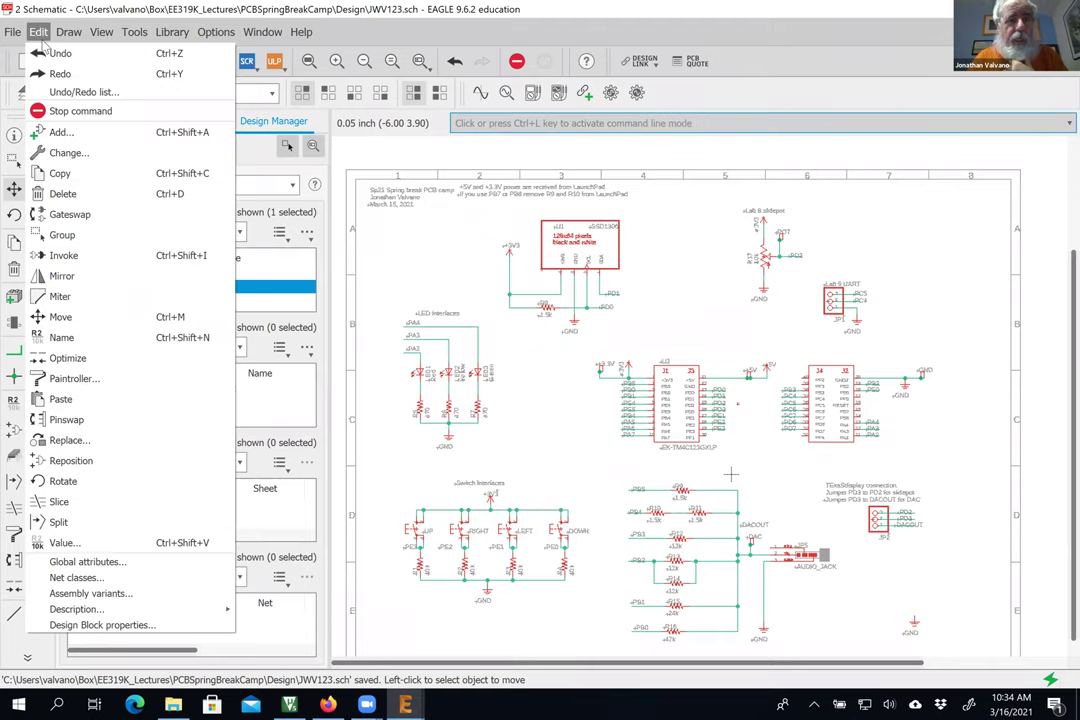
click(58, 134)
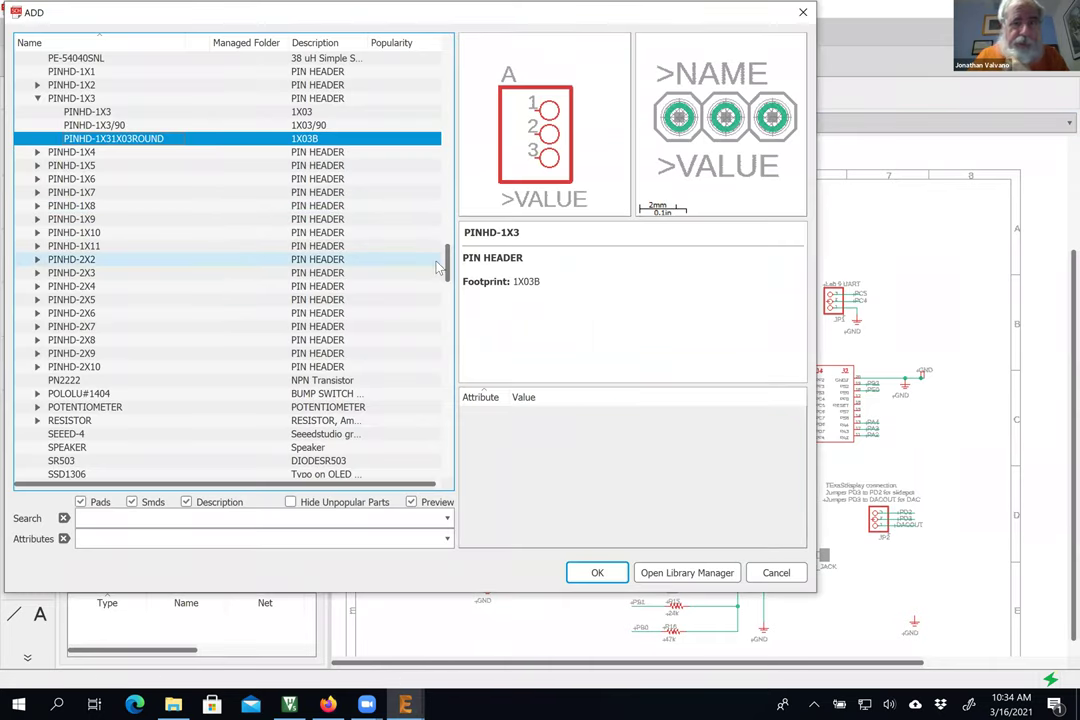
drag(449, 275, 384, 150)
click(22, 380)
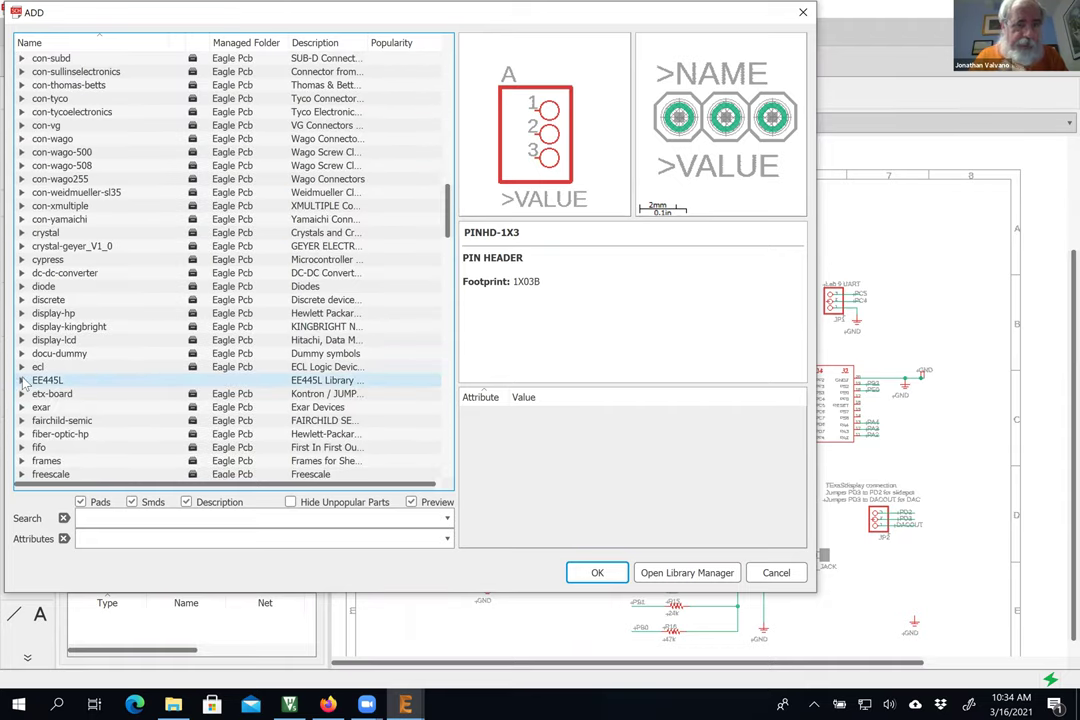
drag(449, 205, 468, 60)
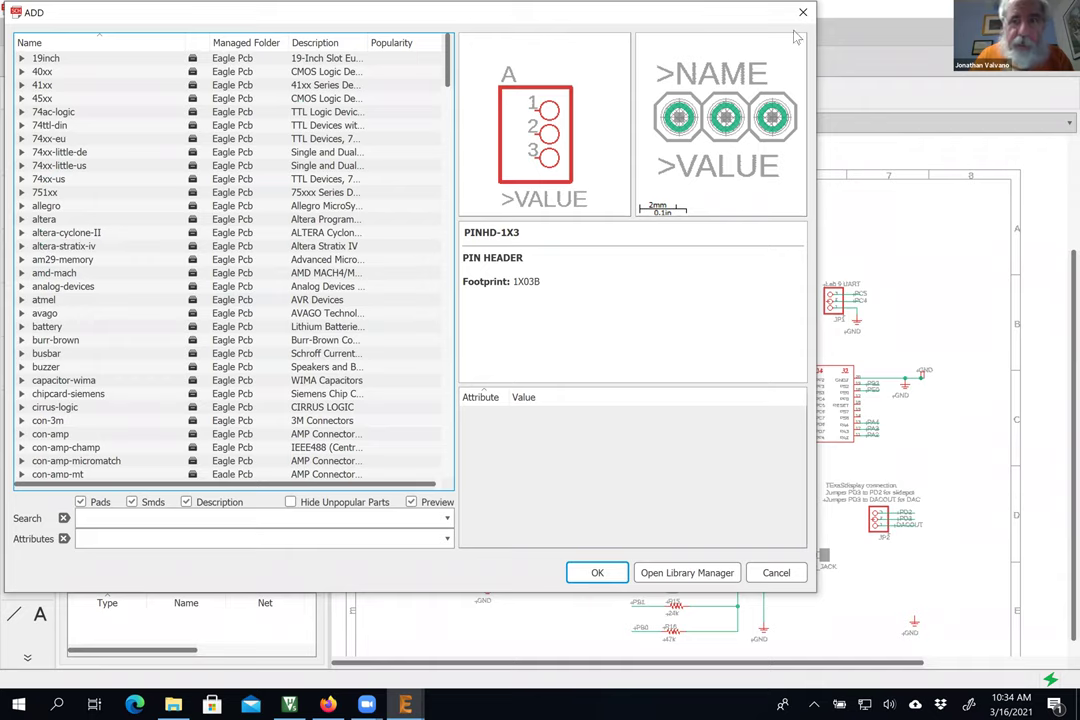
click(775, 574)
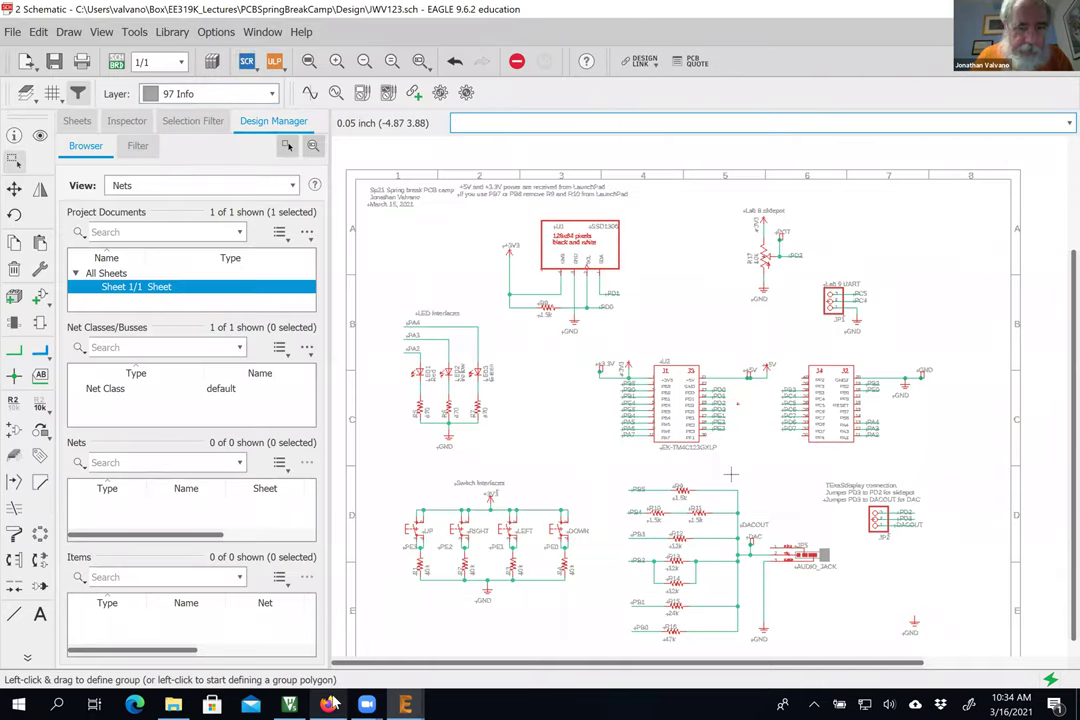
Step: Switch to the EAGLE Control Panel and widen the library tree and its name column to show the full SparkFun library names
click(405, 705)
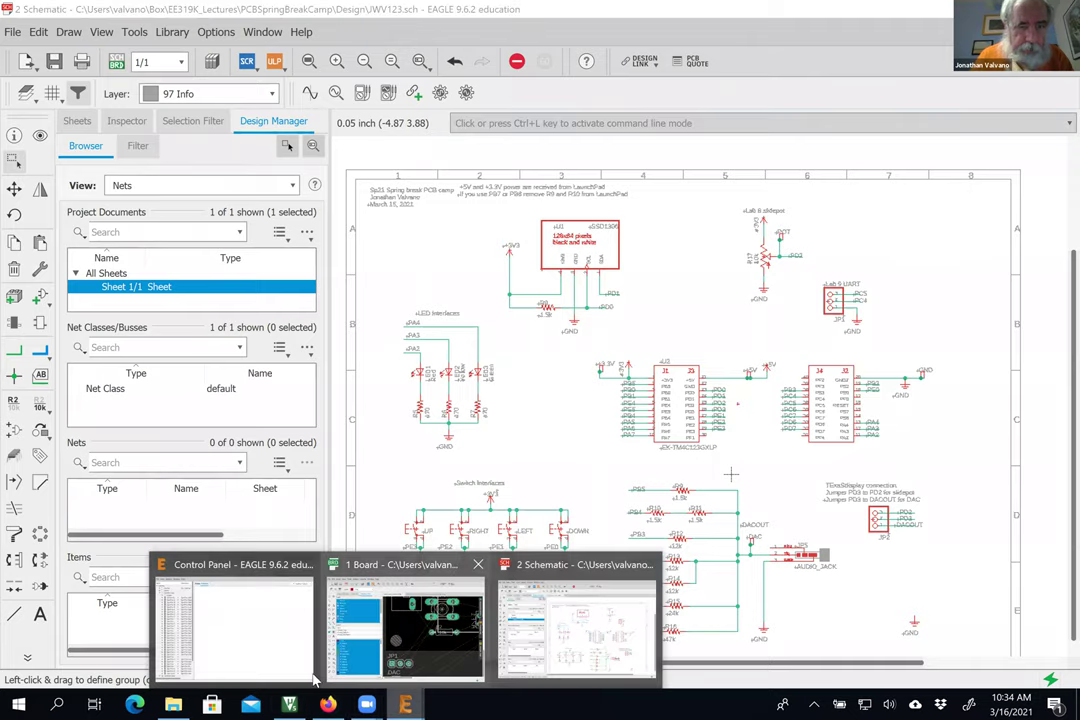
click(293, 675)
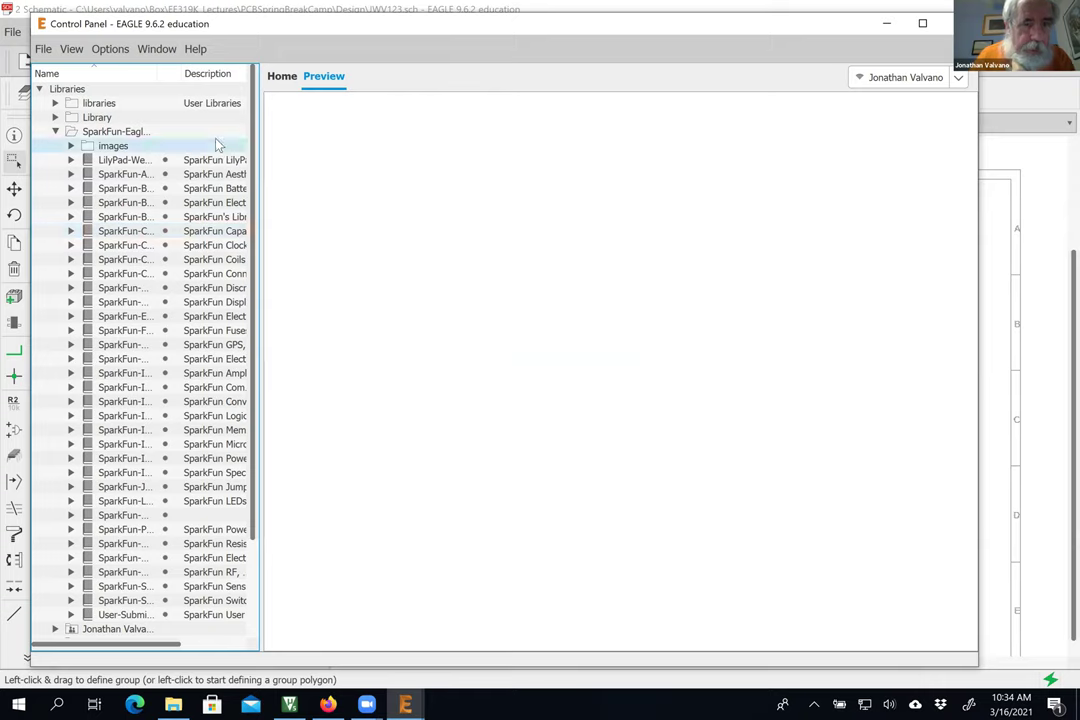
drag(259, 176, 450, 204)
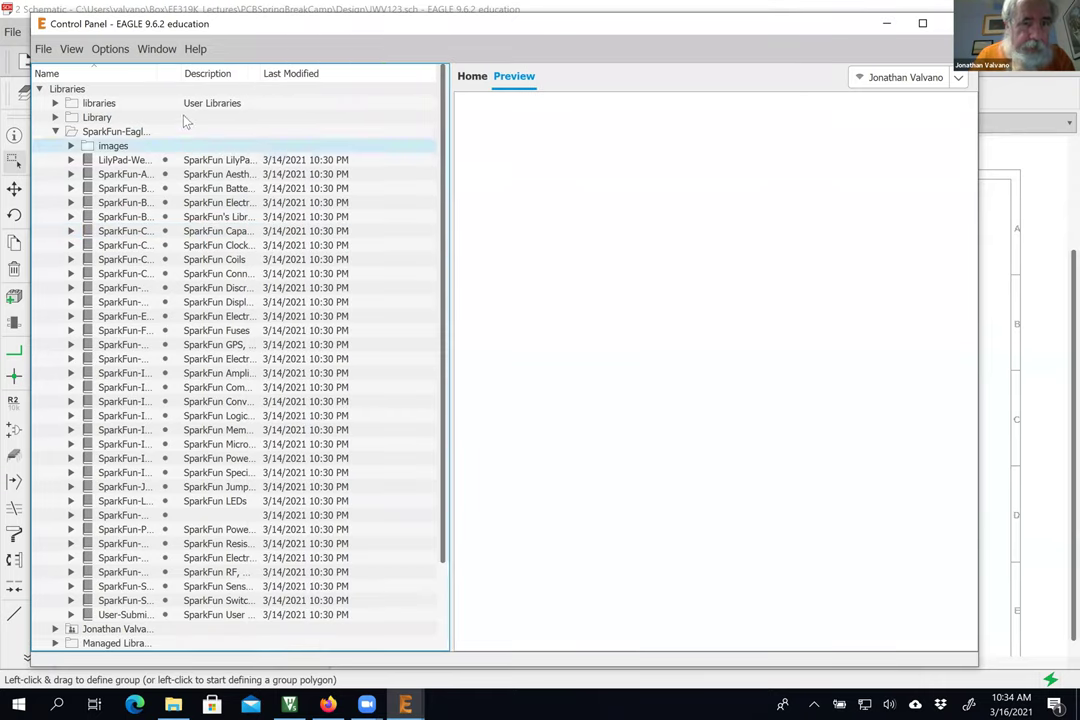
drag(160, 74, 293, 102)
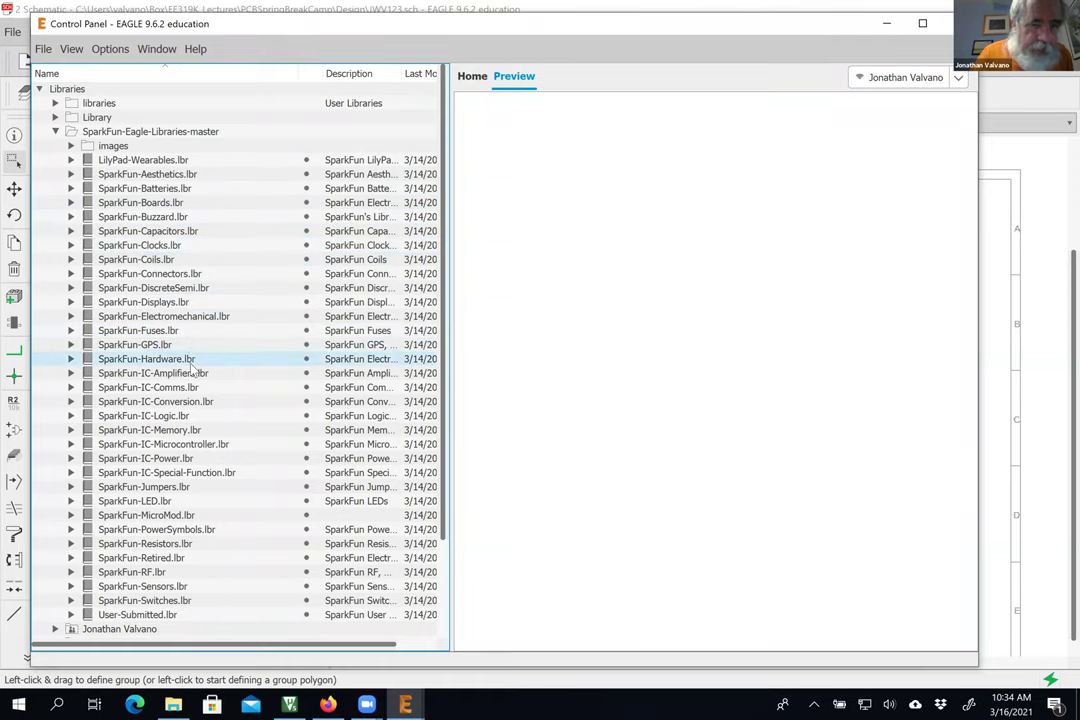
Step: Select SparkFun-Switches.lbr in the SparkFun-Eagle-Libraries-master folder and expand it to list its devices
scroll(192, 370, down, 1)
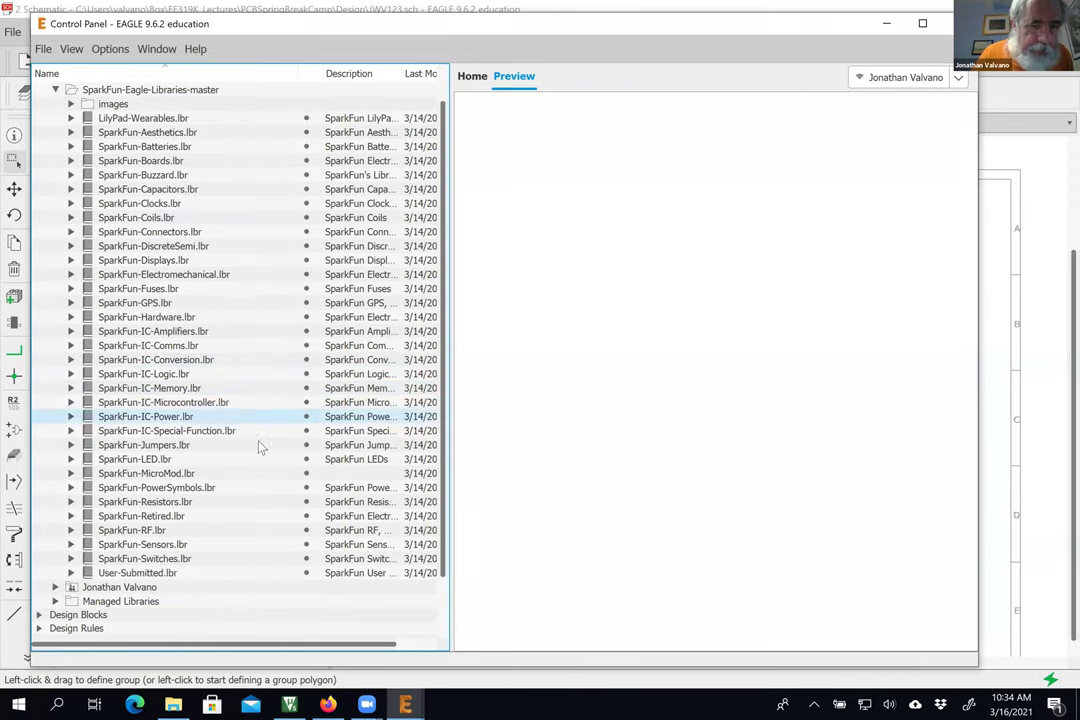
click(174, 560)
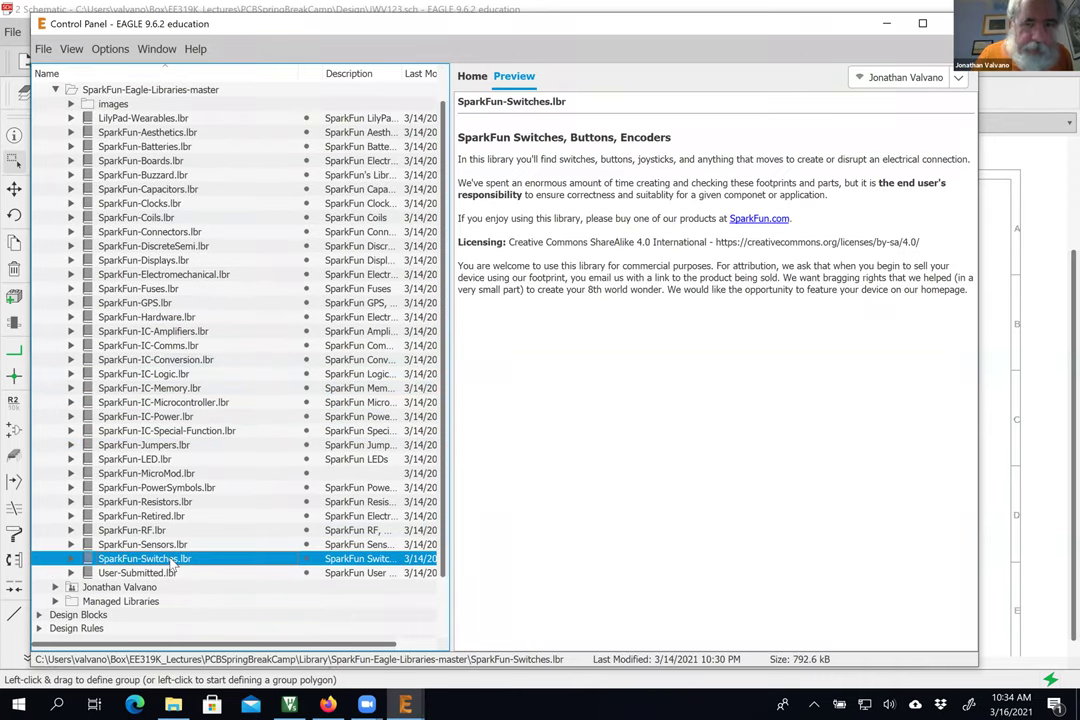
click(71, 560)
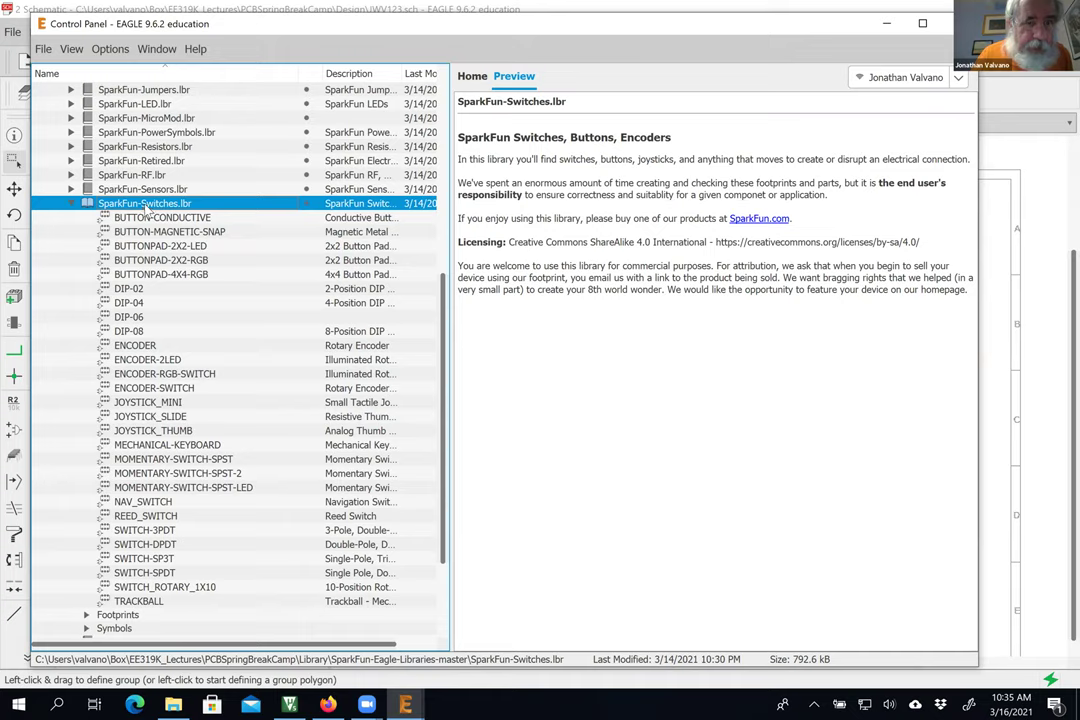
click(110, 49)
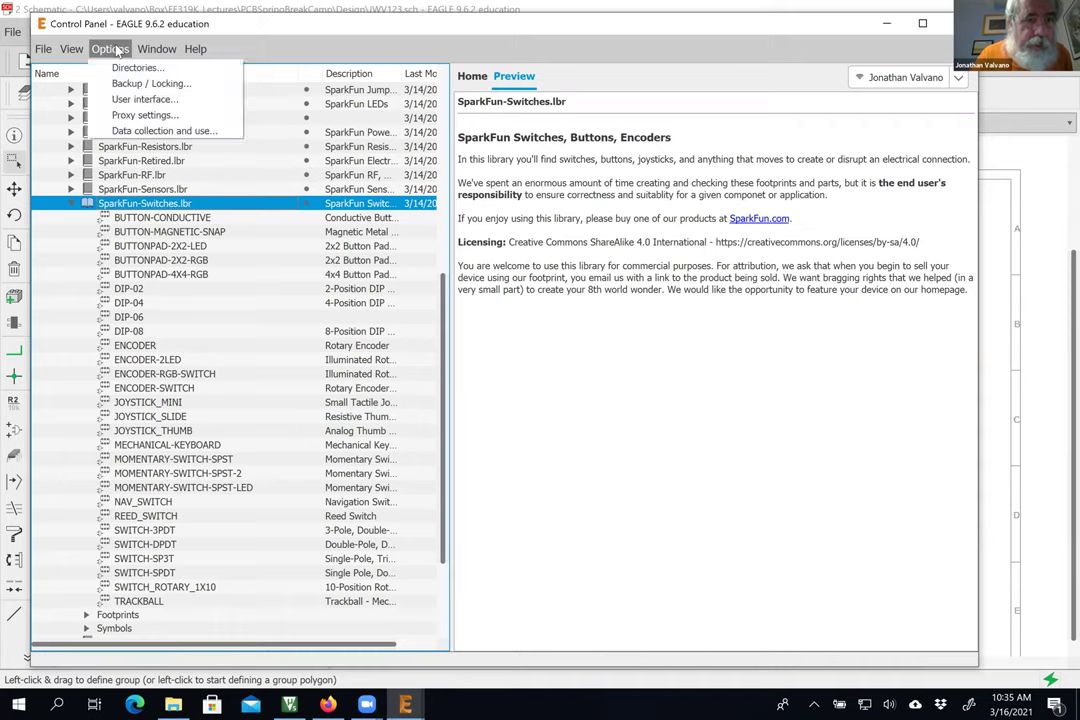
click(157, 49)
click(157, 49)
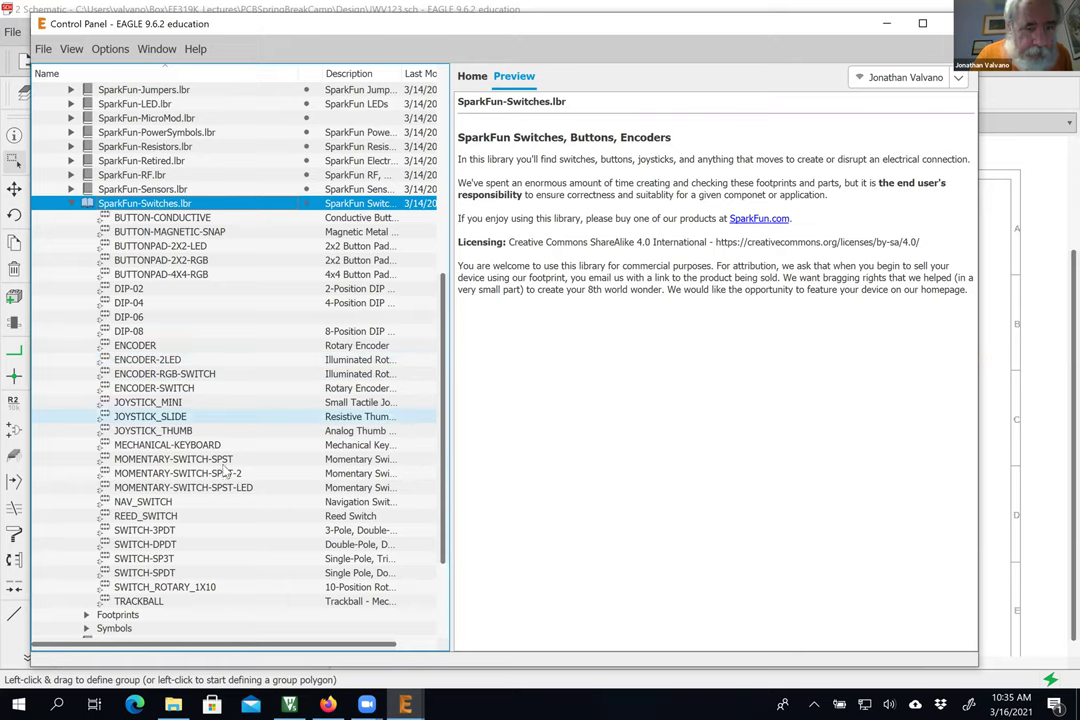
Step: Preview the JOYSTICK_MINI, JOYSTICK_SLIDE and JOYSTICK_THUMB devices in the SparkFun-Switches library
click(180, 403)
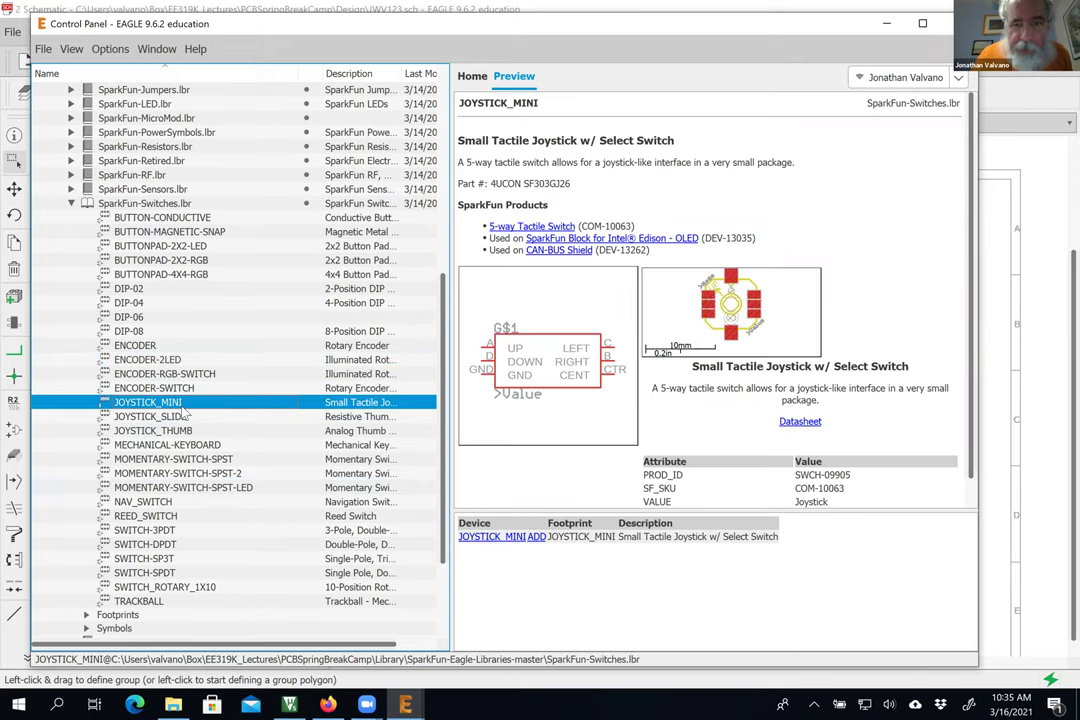
click(213, 418)
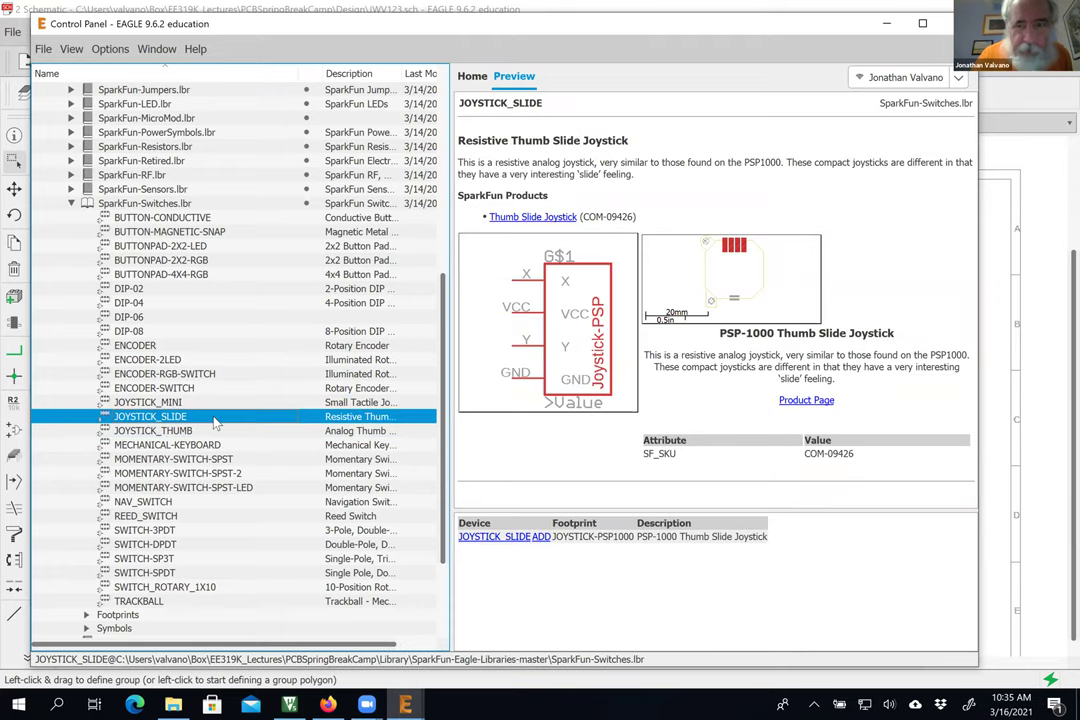
click(203, 432)
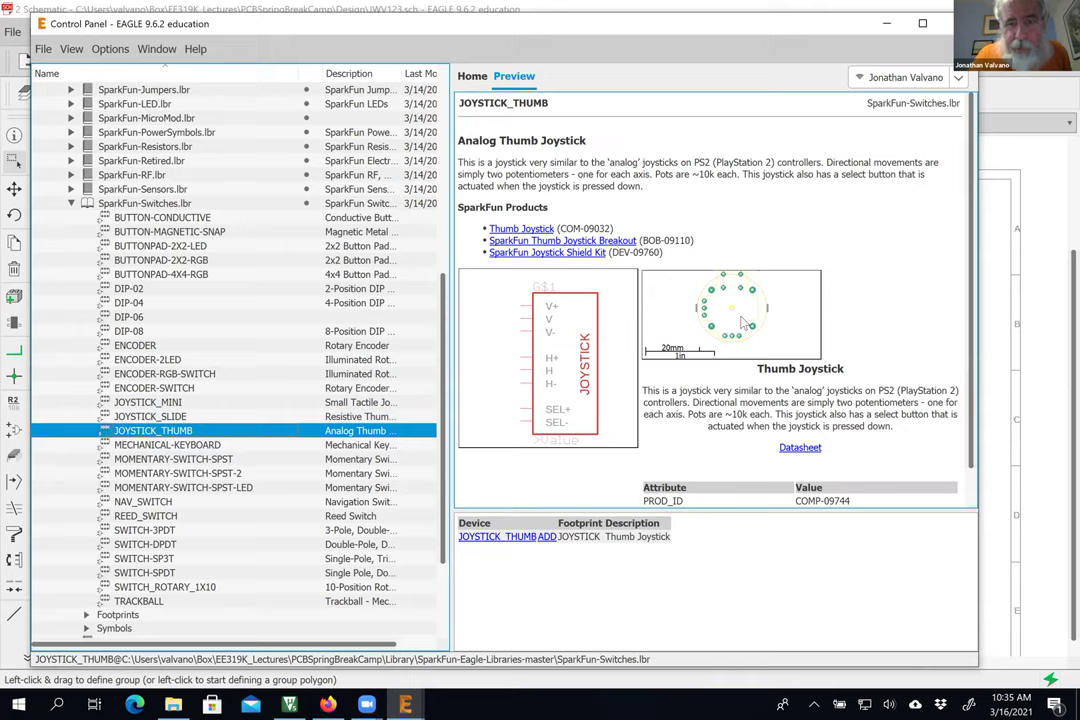
Step: Place one JOYSTICK_THUMB from SparkFun-Switches in the schematic, right of the Lab 9 UART connector, and end the Add command
double_click(190, 432)
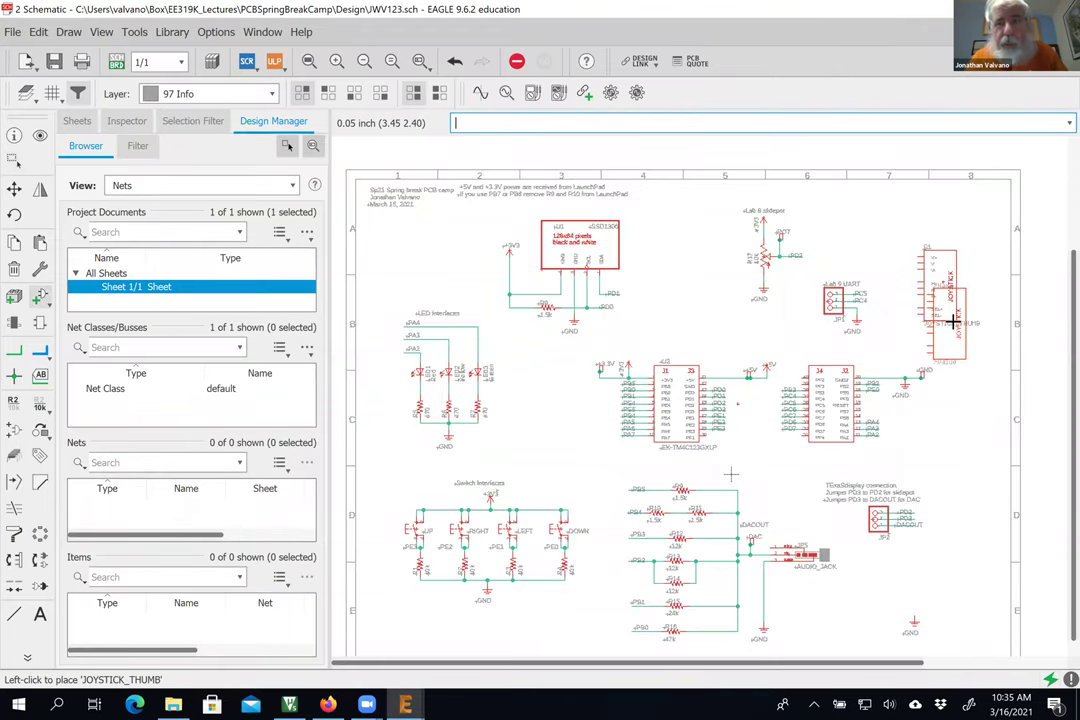
key(Escape)
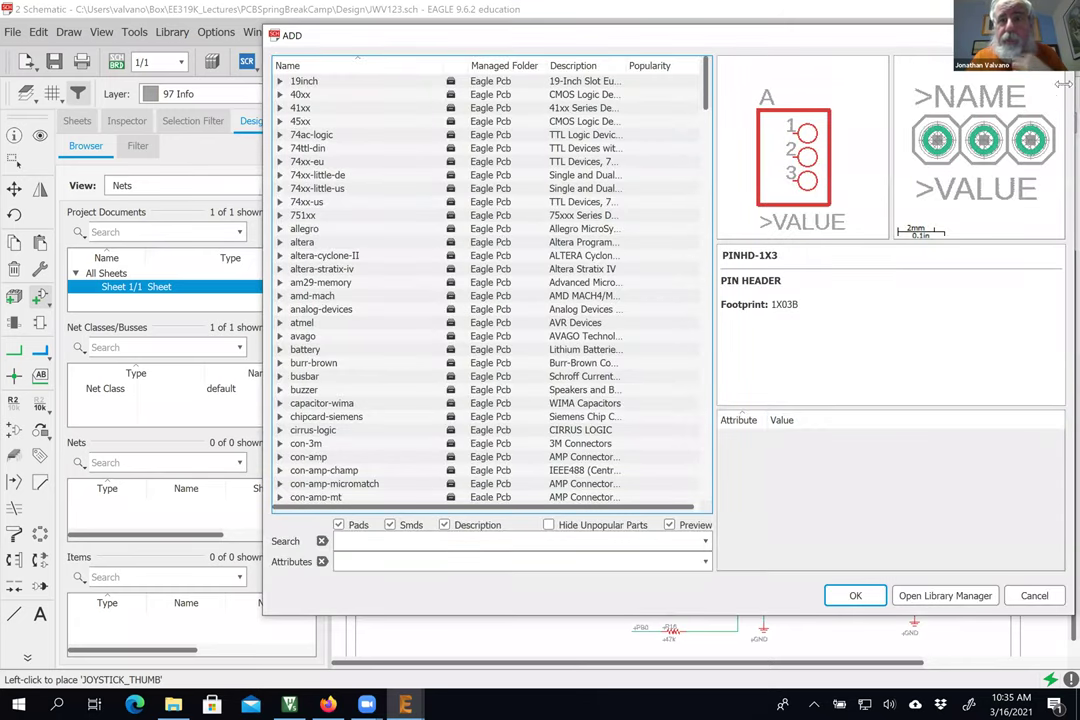
click(1034, 595)
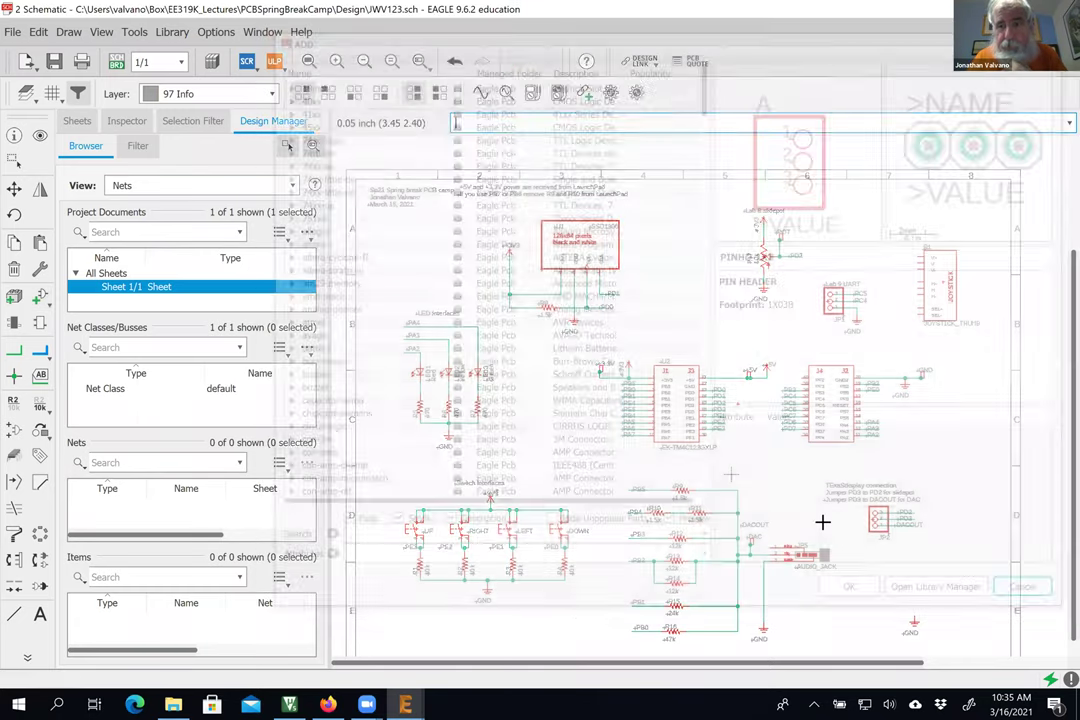
Step: Examine the joystick's symbol in the schematic, then switch to the board and inspect its footprint and pads below the board outline
scroll(964, 316, up, 2)
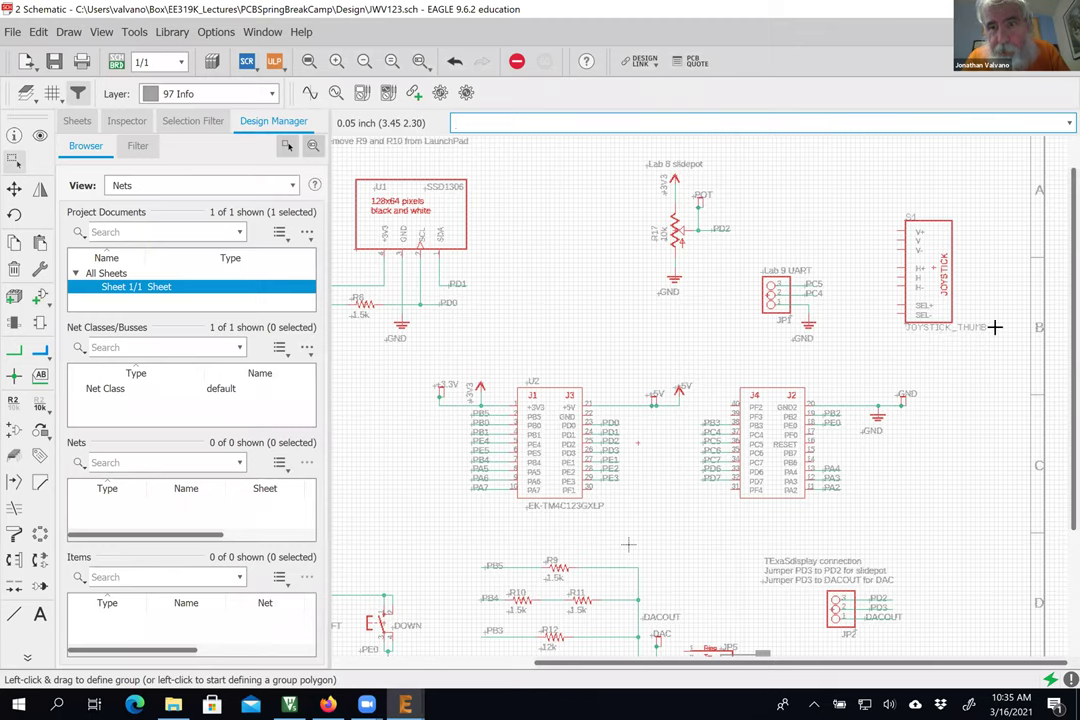
scroll(994, 326, up, 1)
scroll(1058, 449, up, 3)
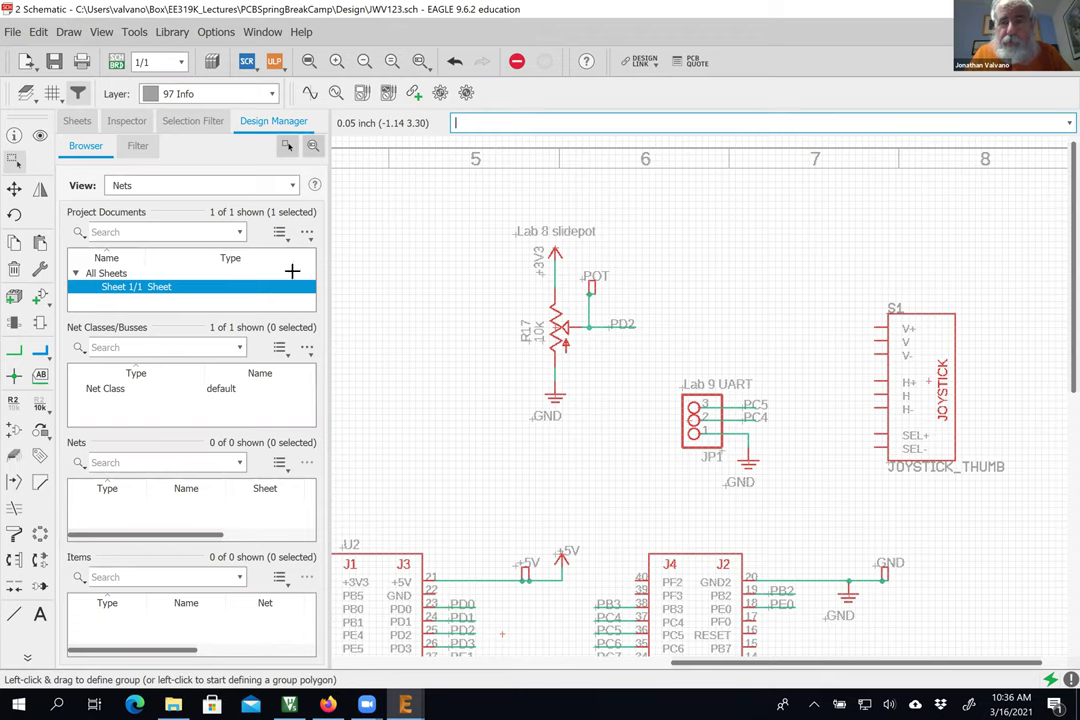
click(116, 62)
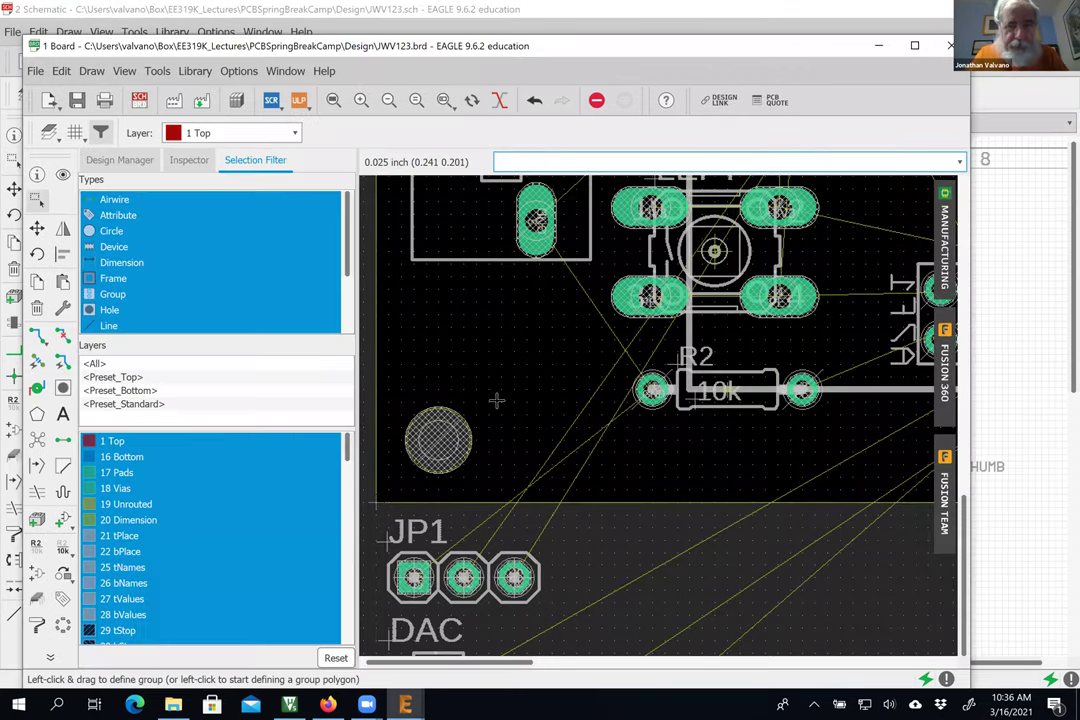
scroll(496, 400, down, 5)
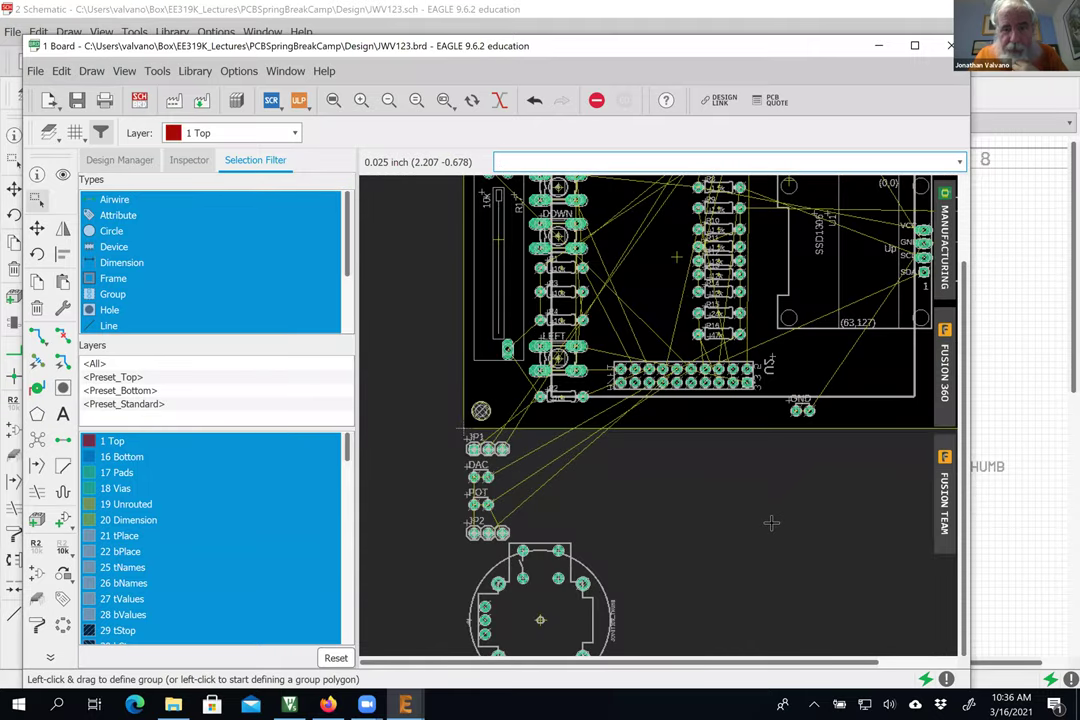
scroll(771, 522, down, 1)
scroll(771, 522, down, 1)
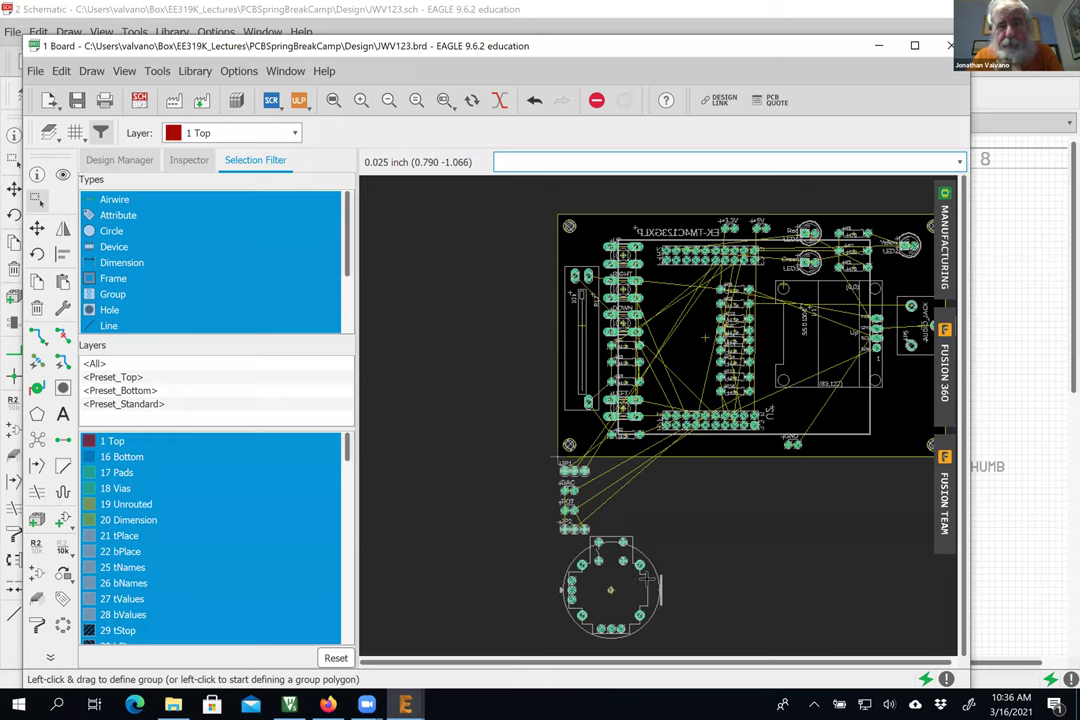
scroll(610, 592, up, 6)
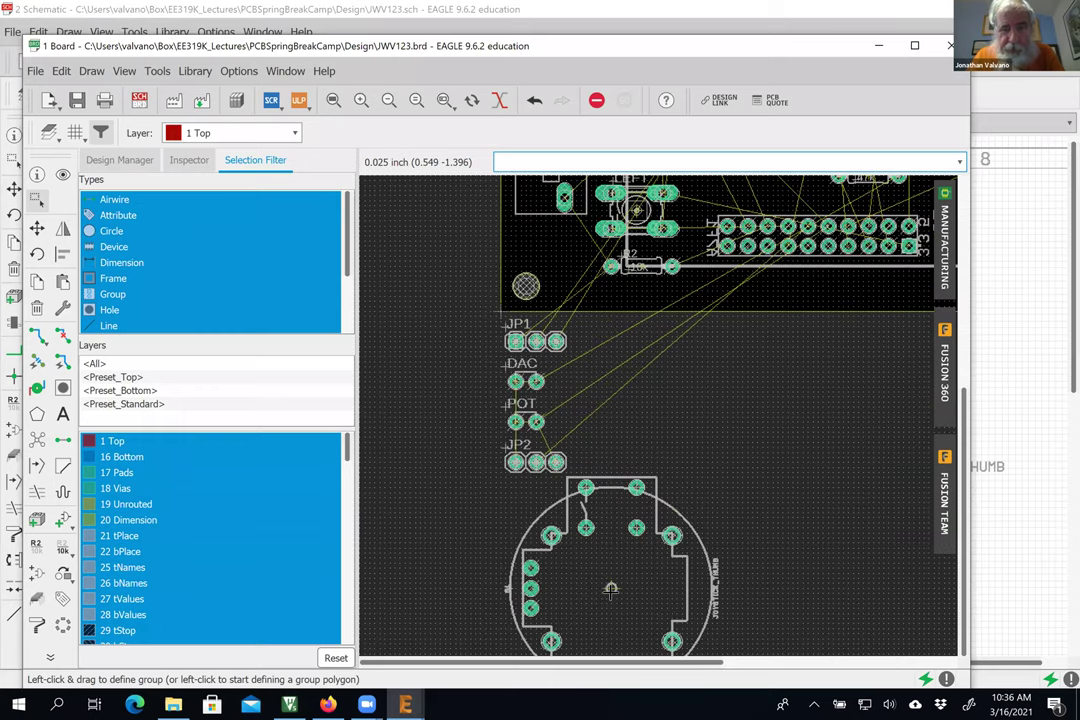
scroll(610, 588, down, 3)
scroll(640, 577, up, 1)
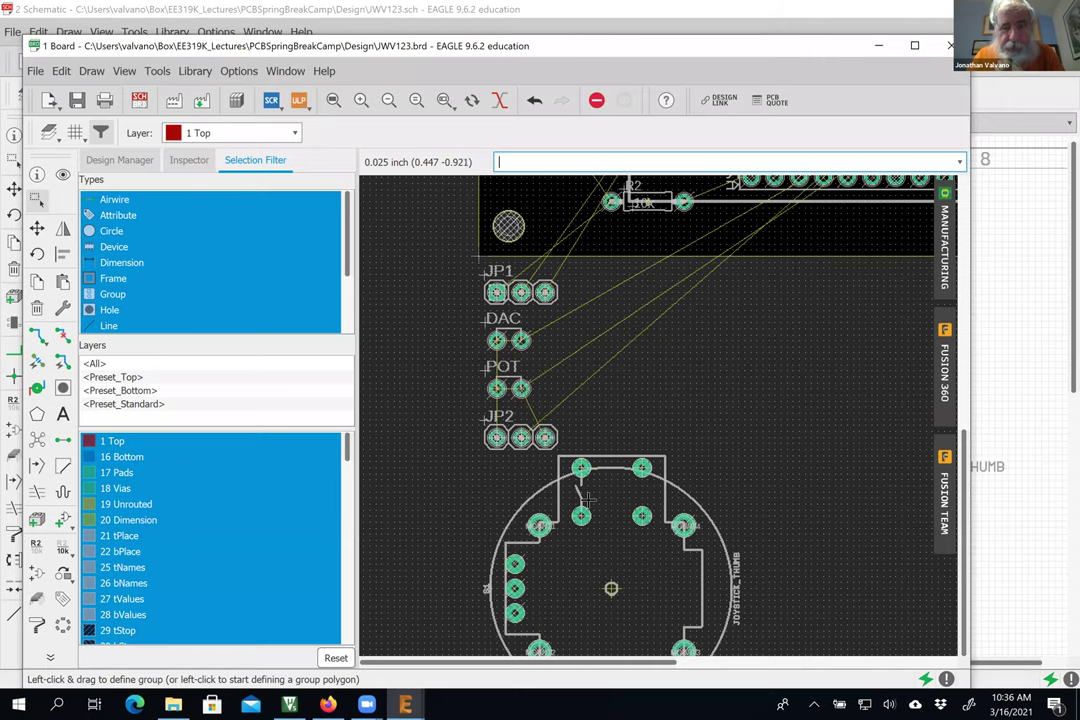
scroll(611, 588, down, 1)
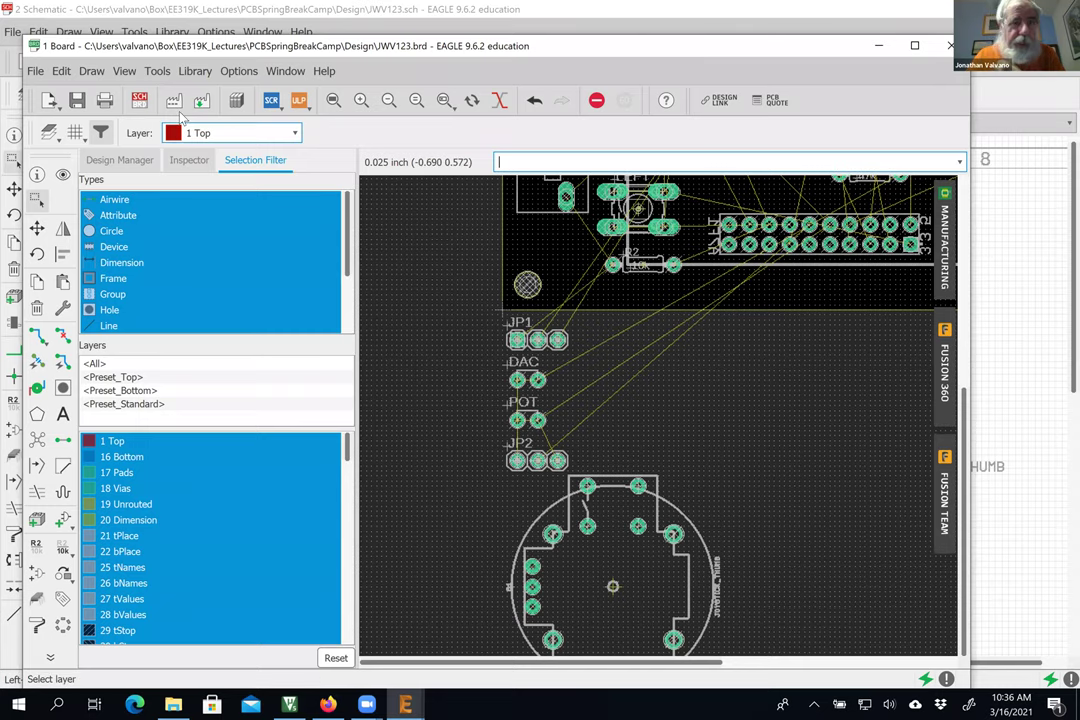
Step: Return to the schematic, delete the thumb joystick beside the Lab 9 UART connector, and save the design
click(139, 101)
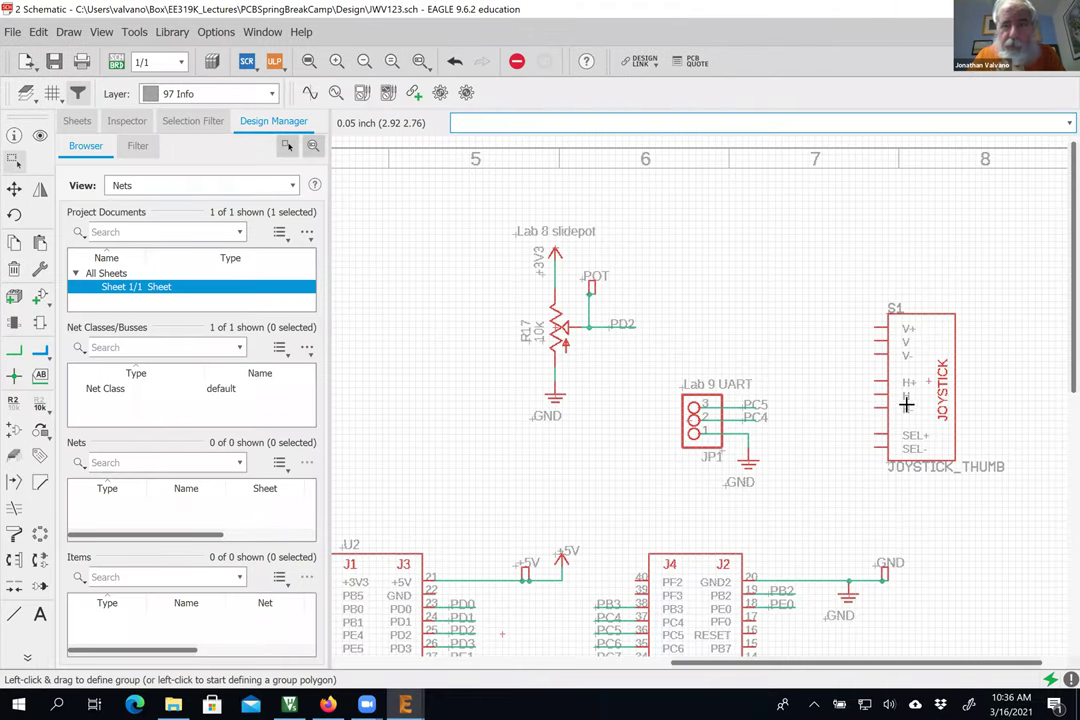
click(14, 268)
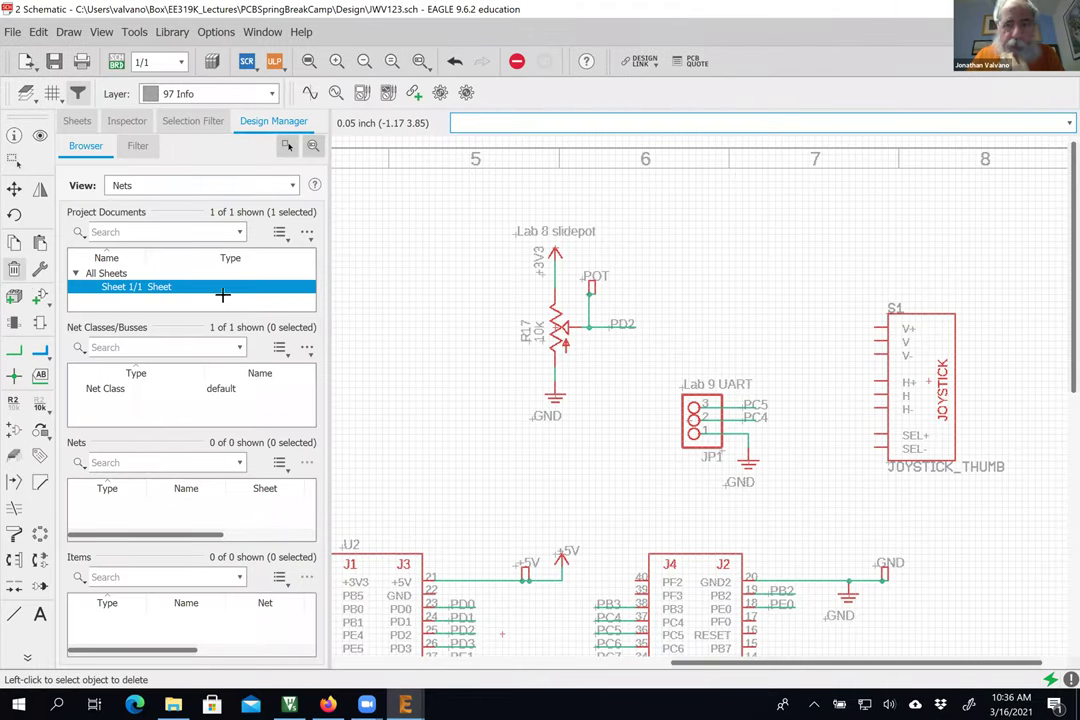
click(930, 382)
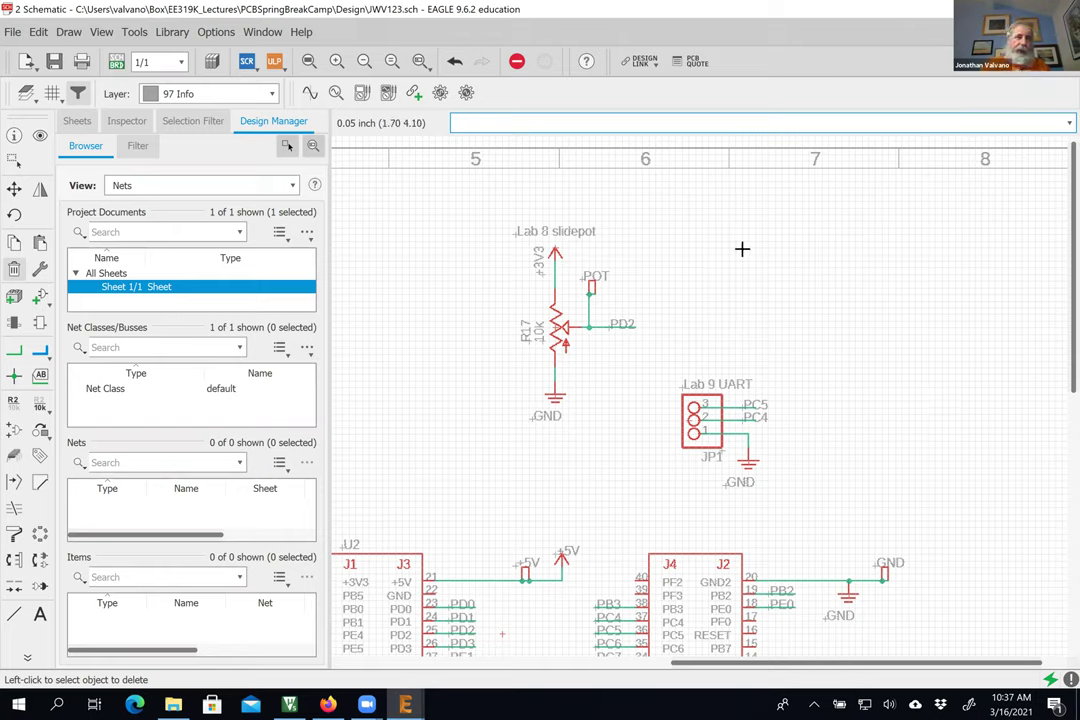
click(55, 62)
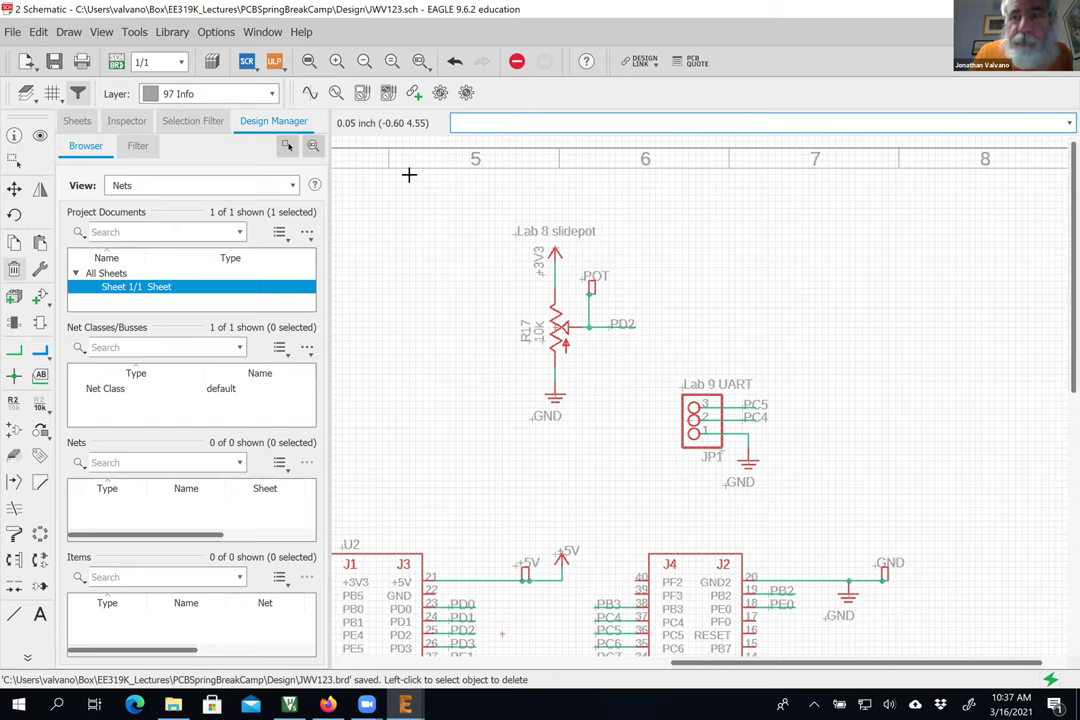
Step: Run the Electrical Rule Check on the schematic and move its results window to the middle of the drawing
click(134, 32)
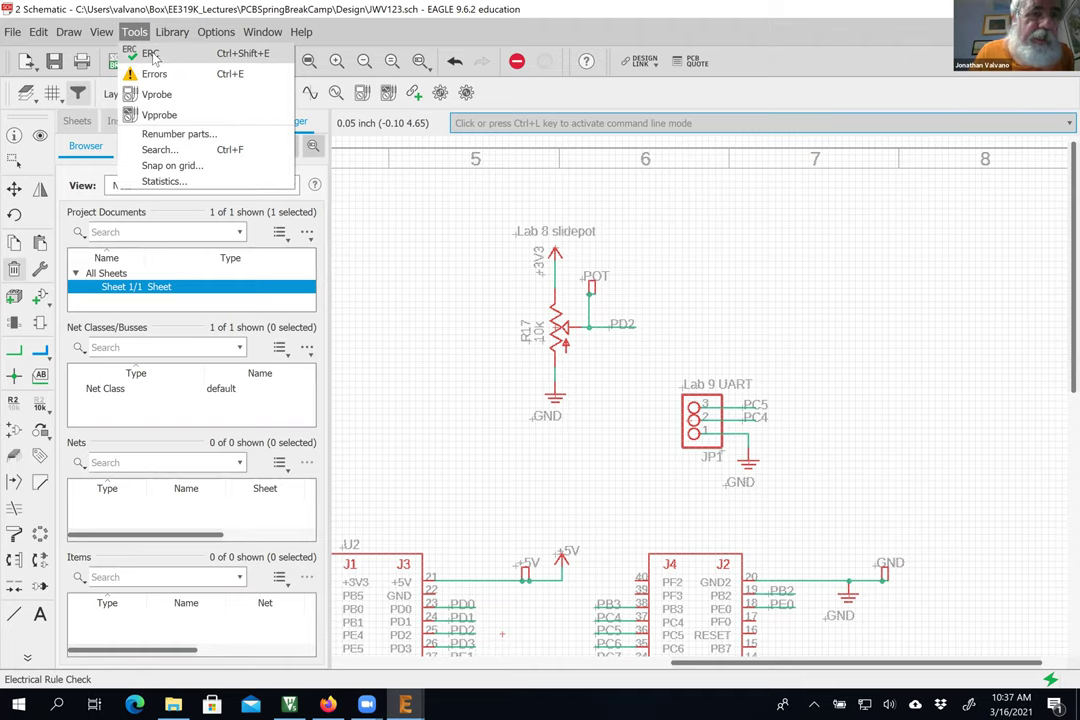
click(150, 54)
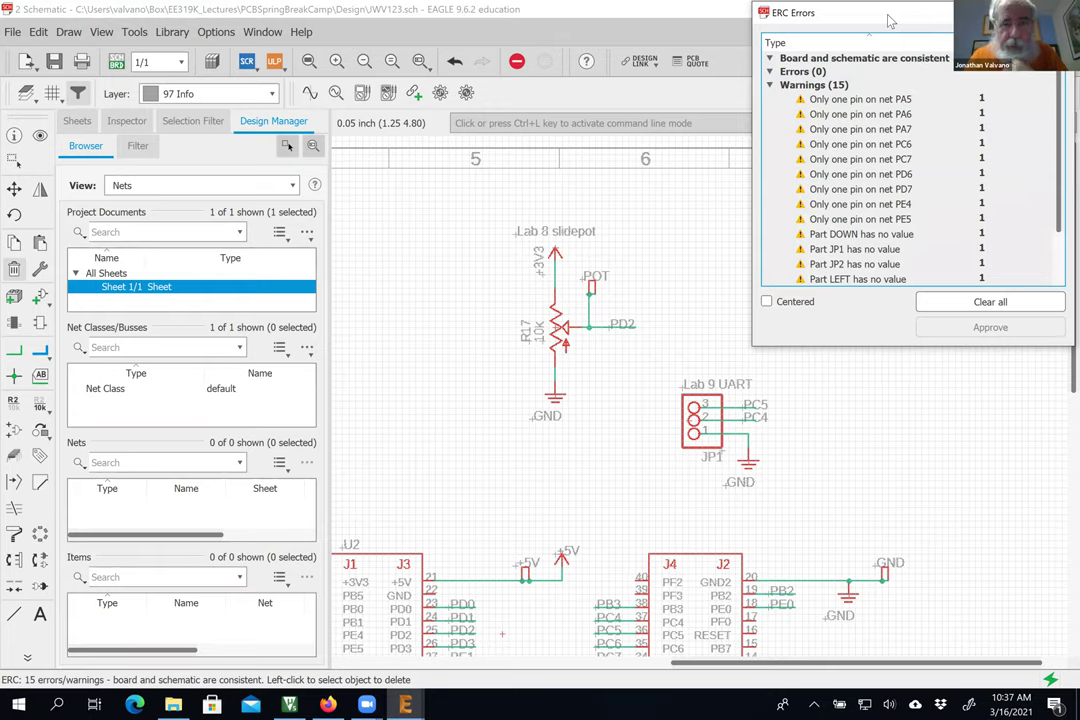
drag(890, 20, 526, 218)
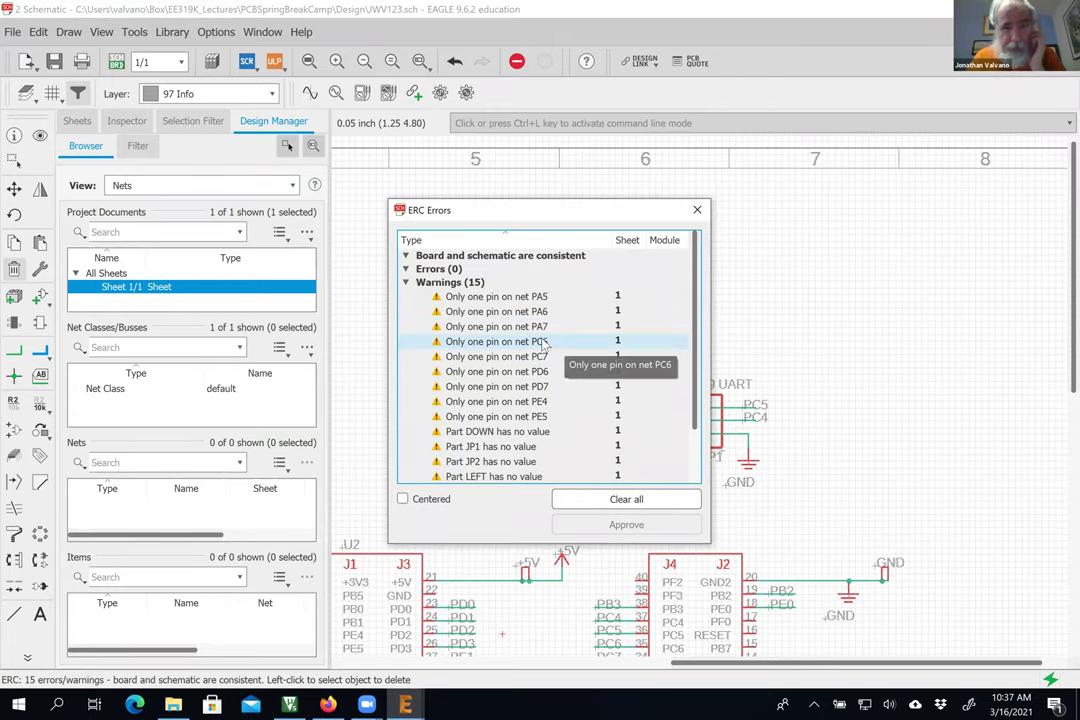
Step: Go through the ERC warnings about nets with only one pin, from PA5 to PE5, locating each in the schematic
click(540, 297)
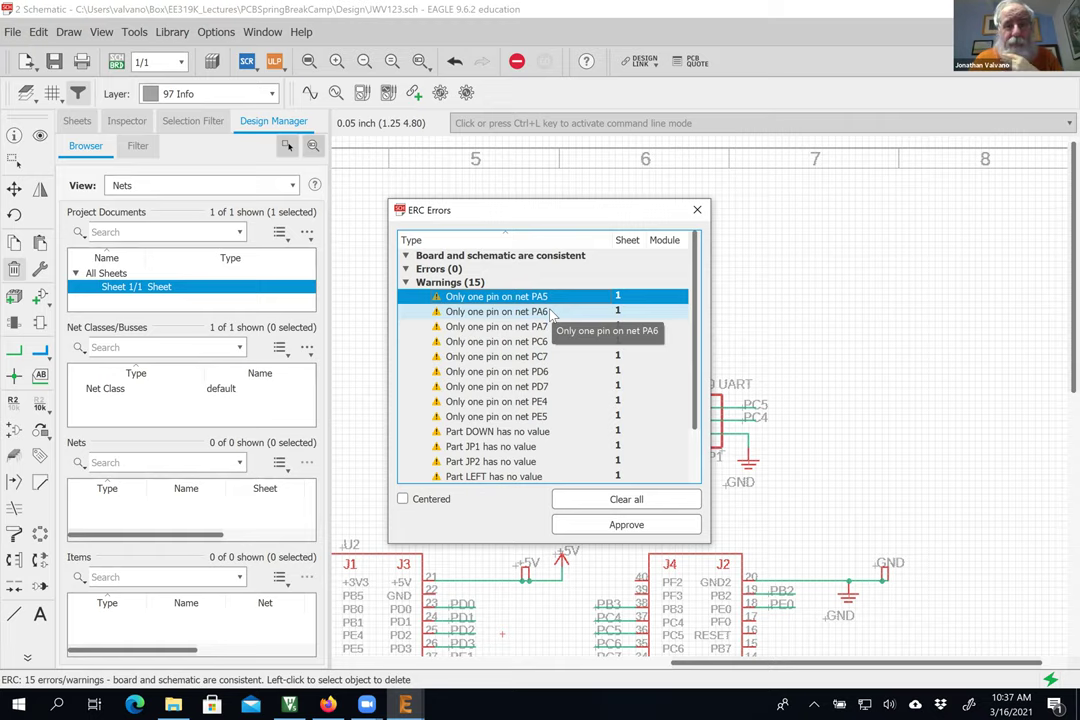
click(548, 312)
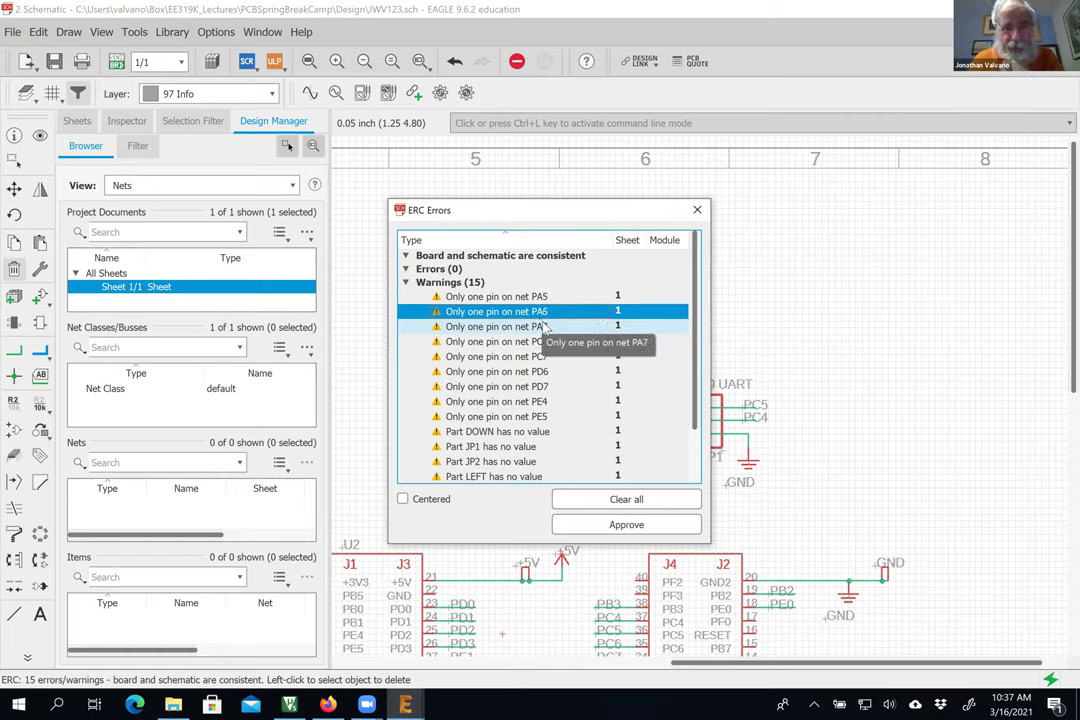
click(540, 330)
click(541, 344)
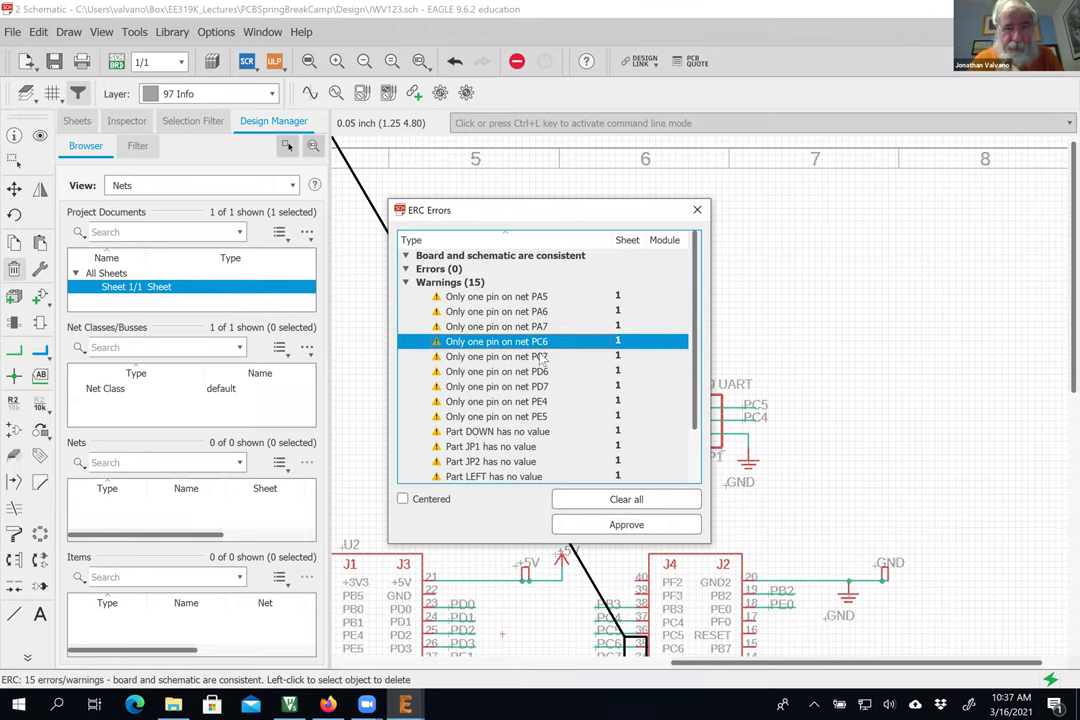
click(544, 358)
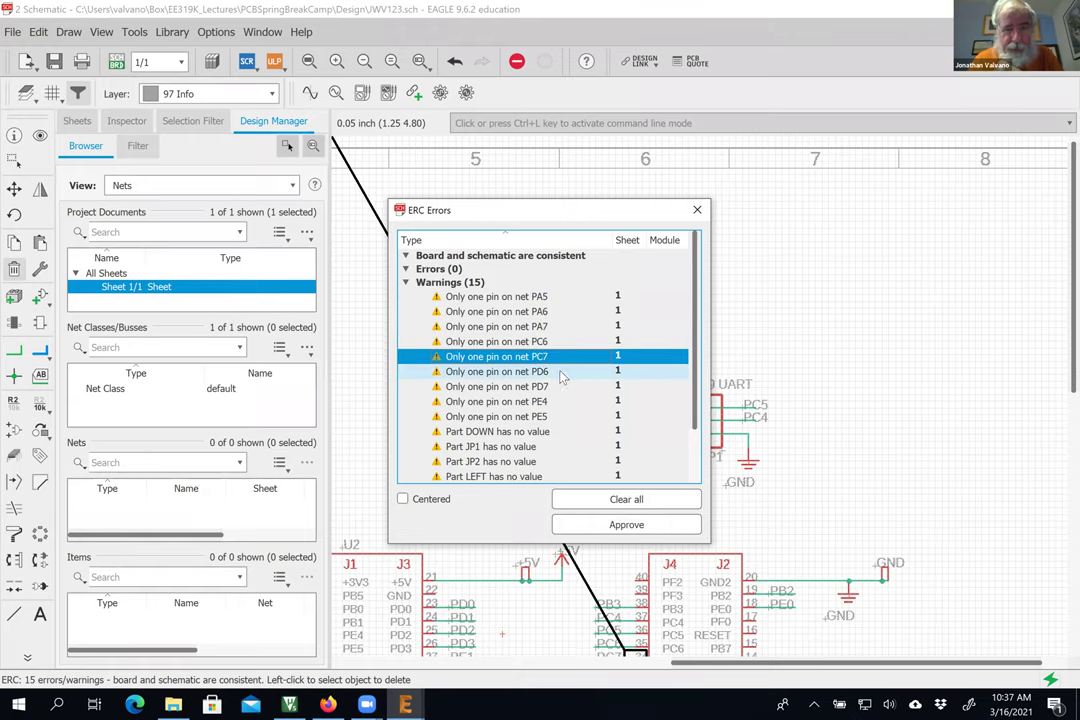
click(548, 373)
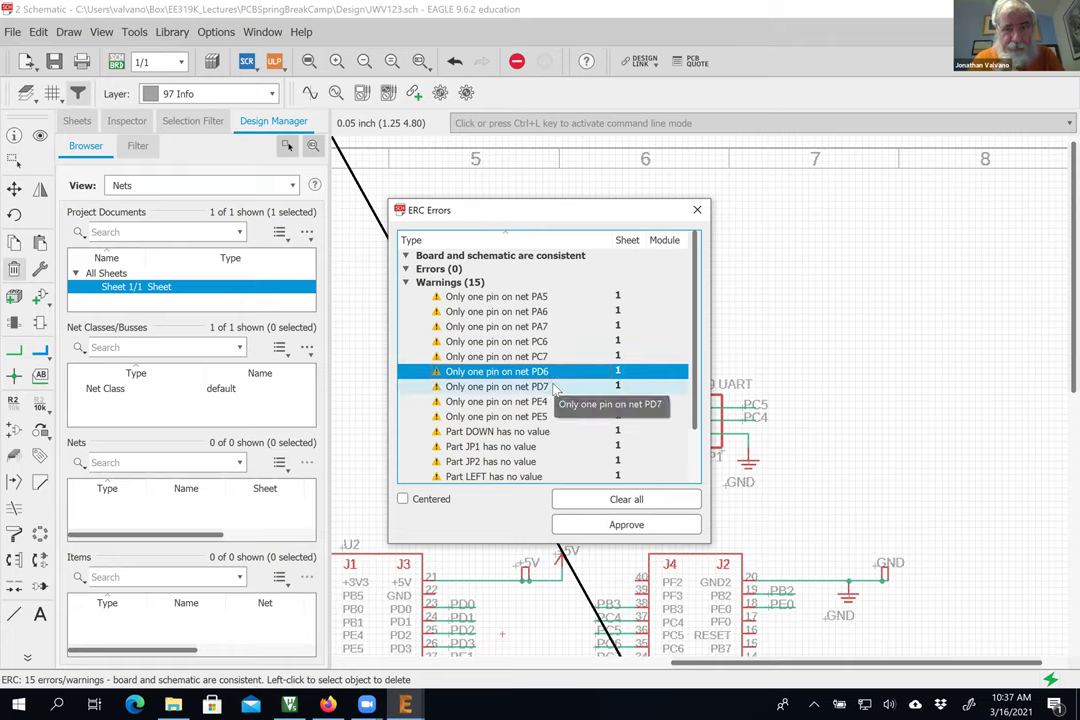
click(546, 388)
click(546, 402)
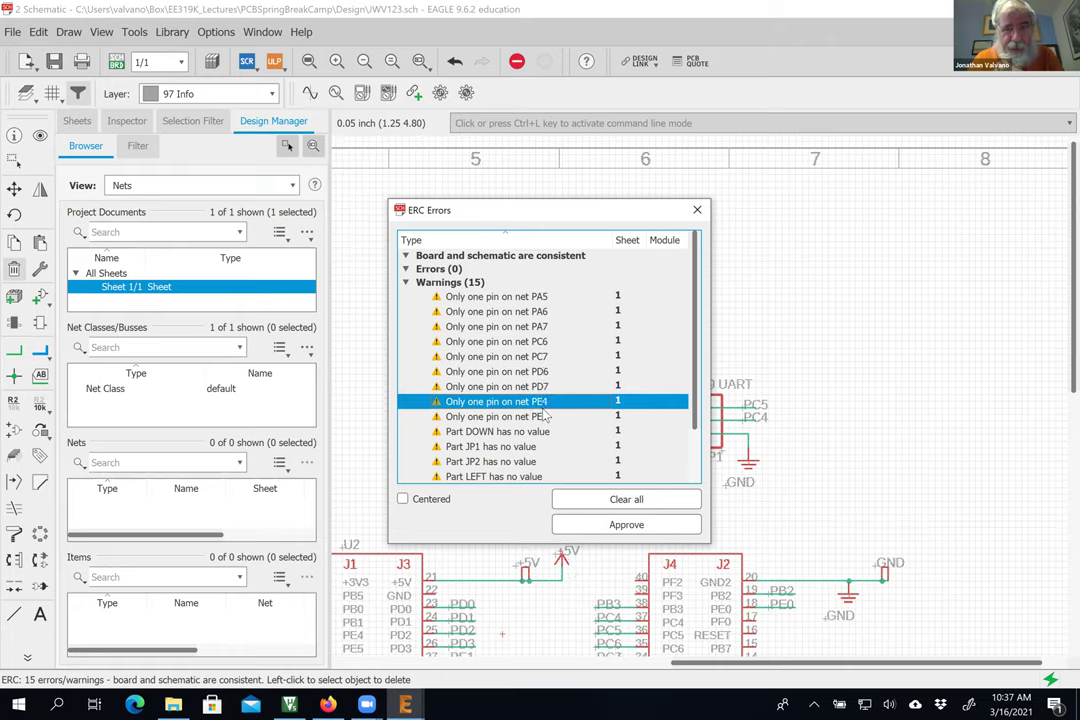
click(545, 417)
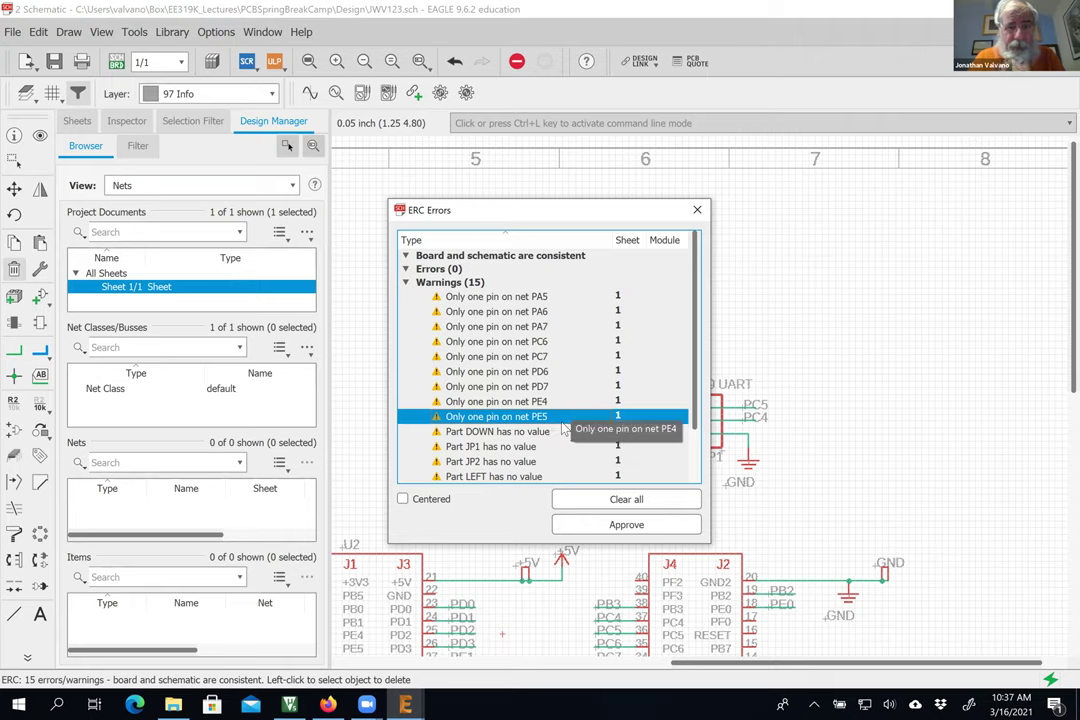
Step: Review the missing-value warnings for parts DOWN, JP1 and JP2, then close the ERC results
click(530, 432)
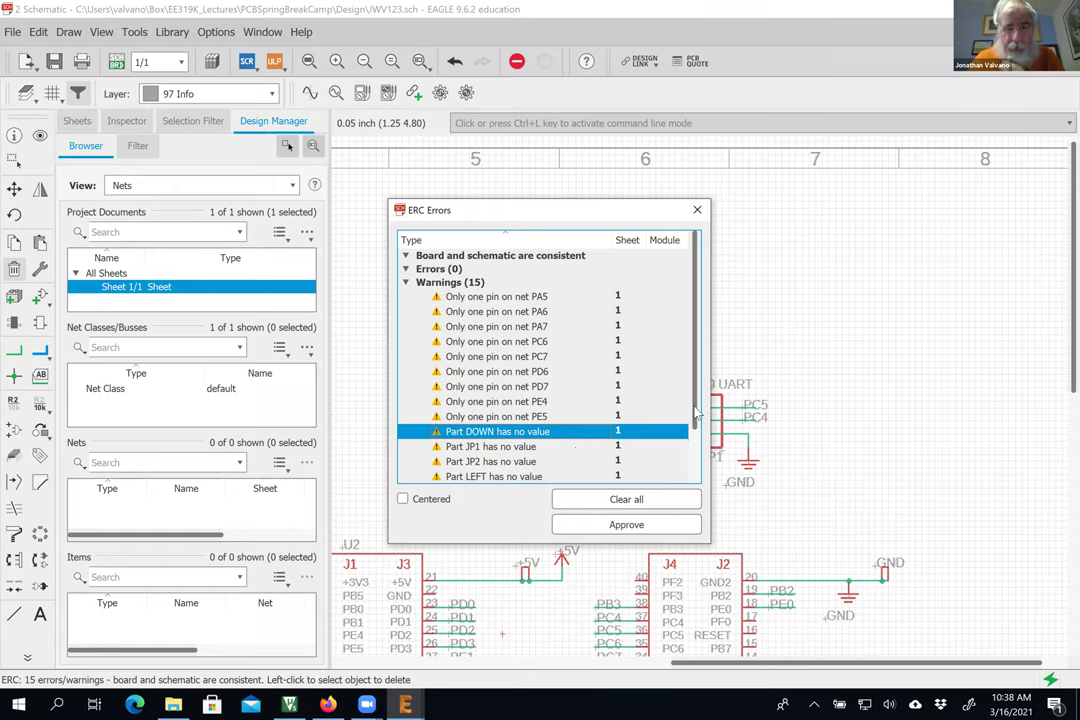
drag(697, 416, 696, 454)
click(505, 392)
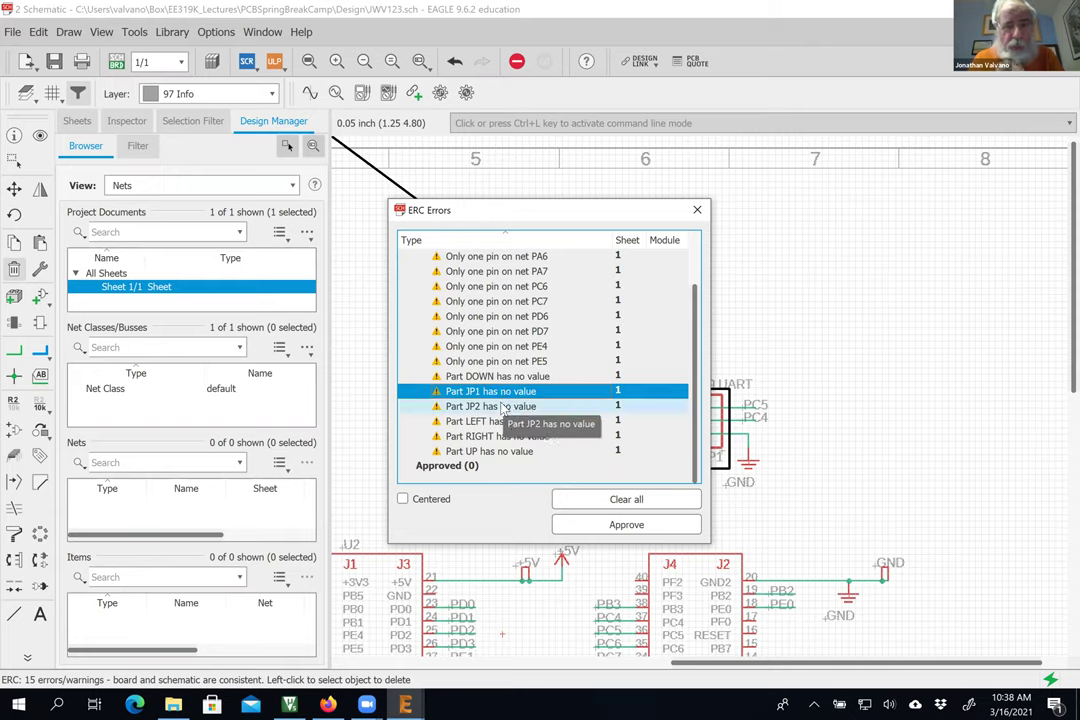
click(505, 407)
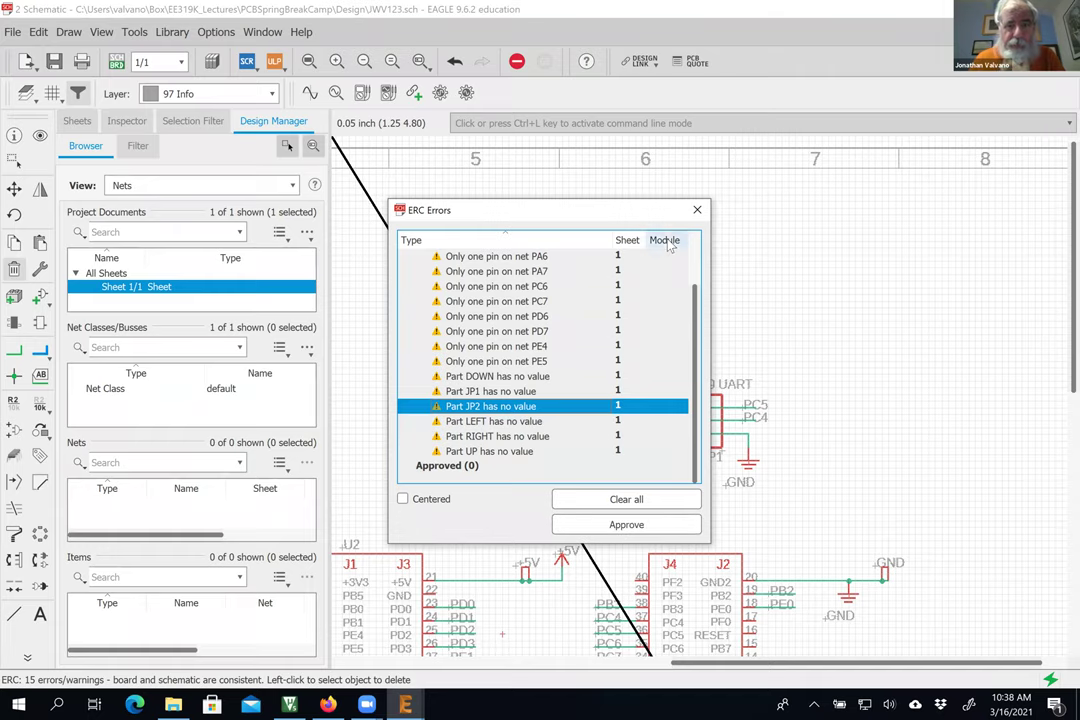
drag(640, 210, 626, 243)
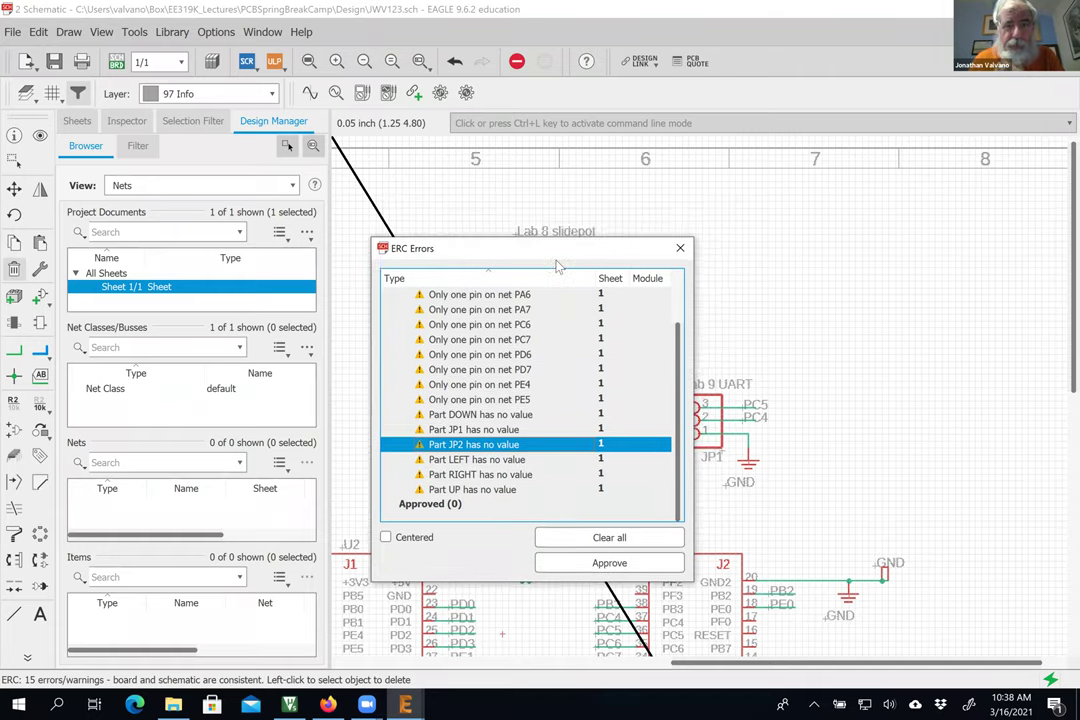
click(683, 243)
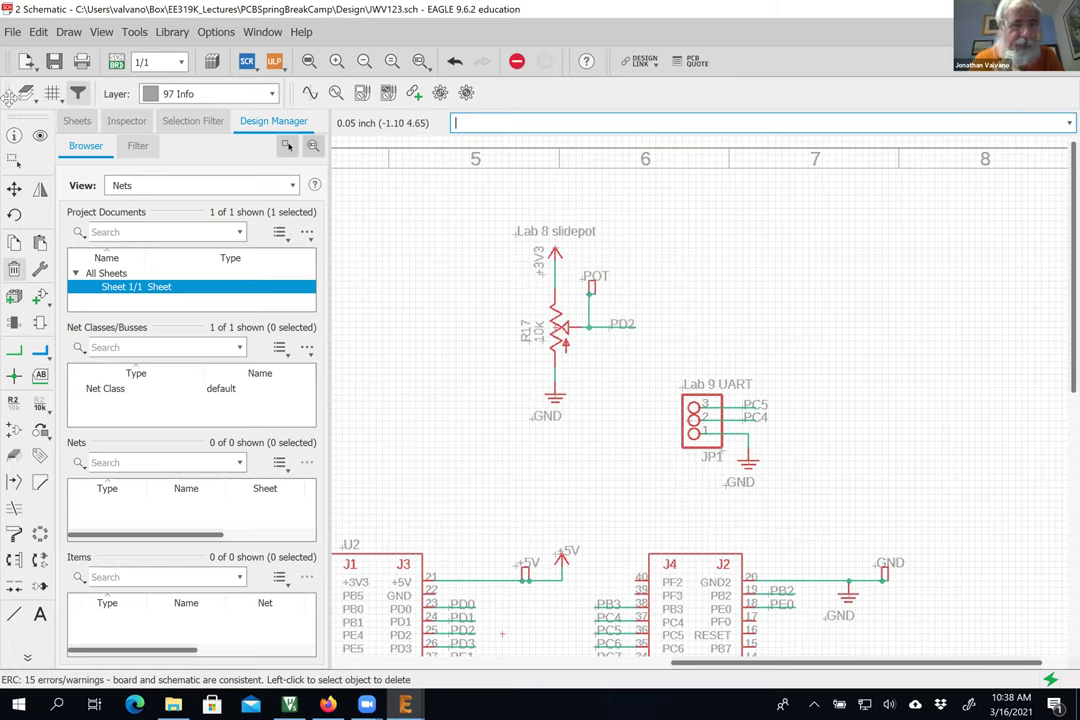
Step: Set the value of the Lab 9 UART header JP1 to UART
click(14, 135)
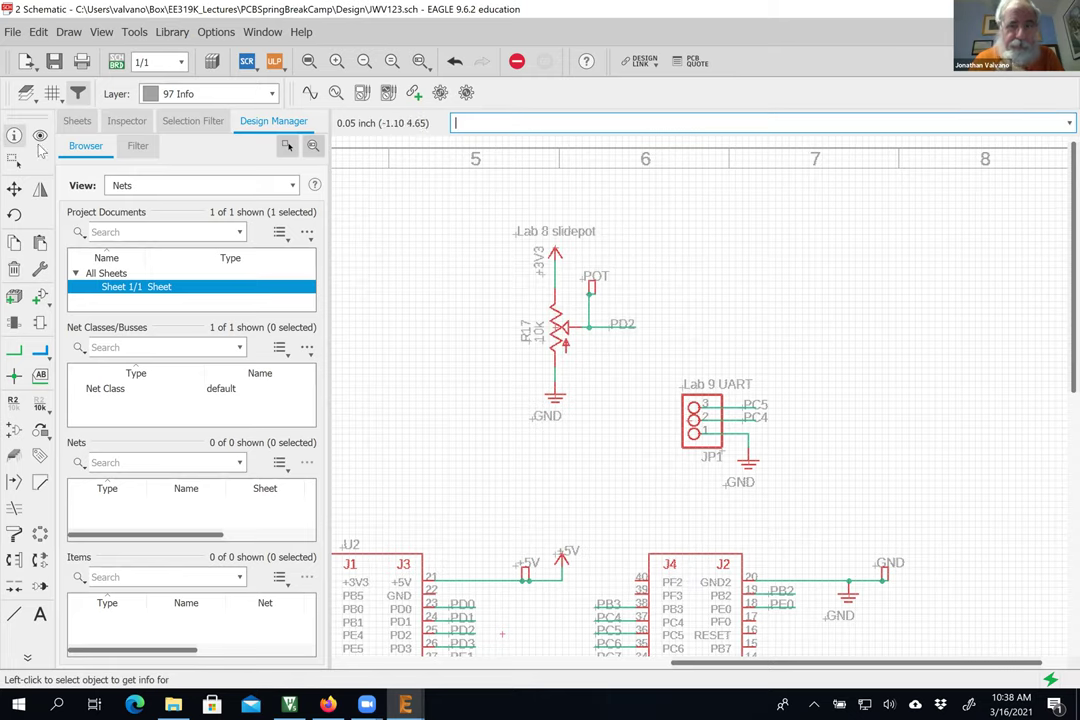
click(690, 420)
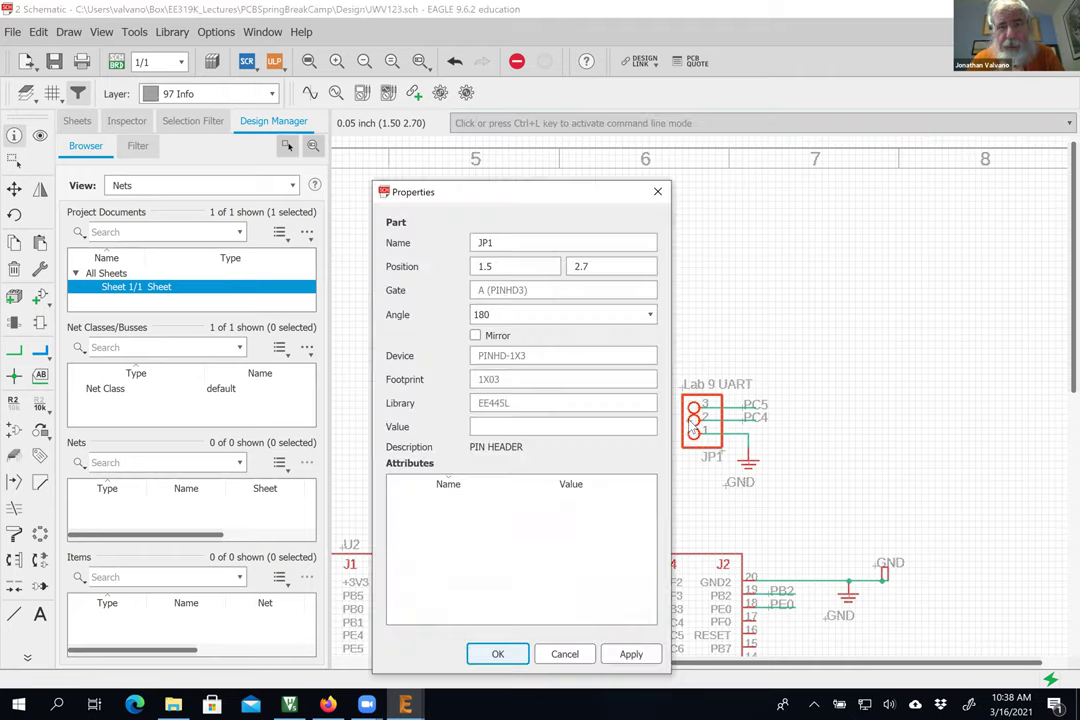
click(503, 426)
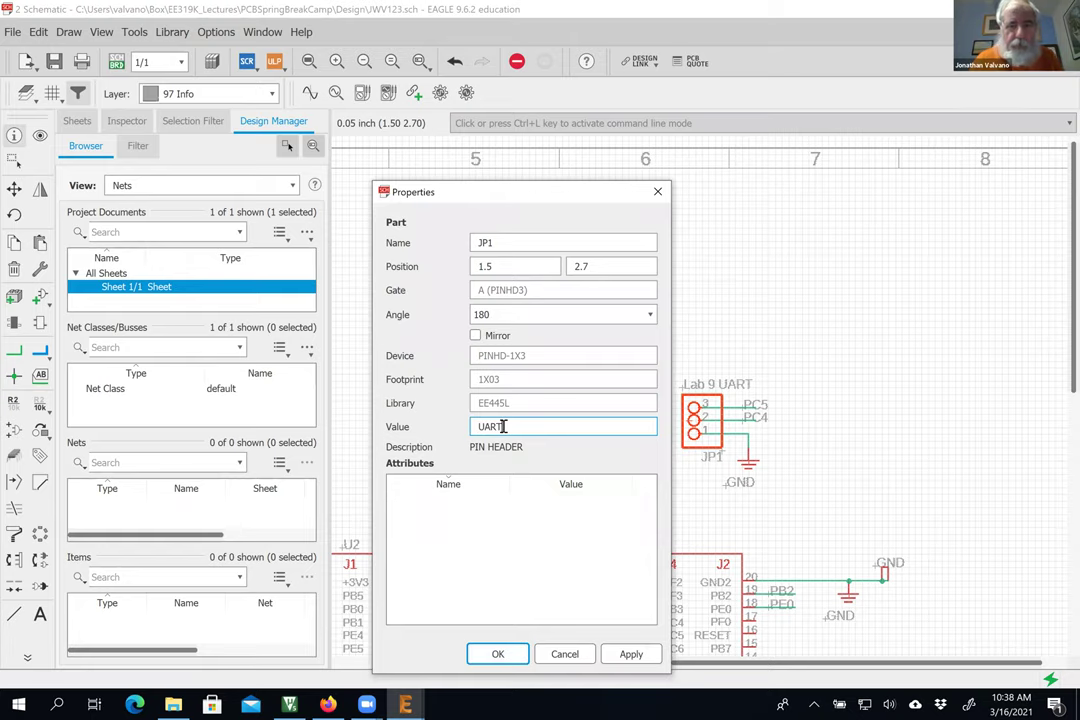
click(497, 654)
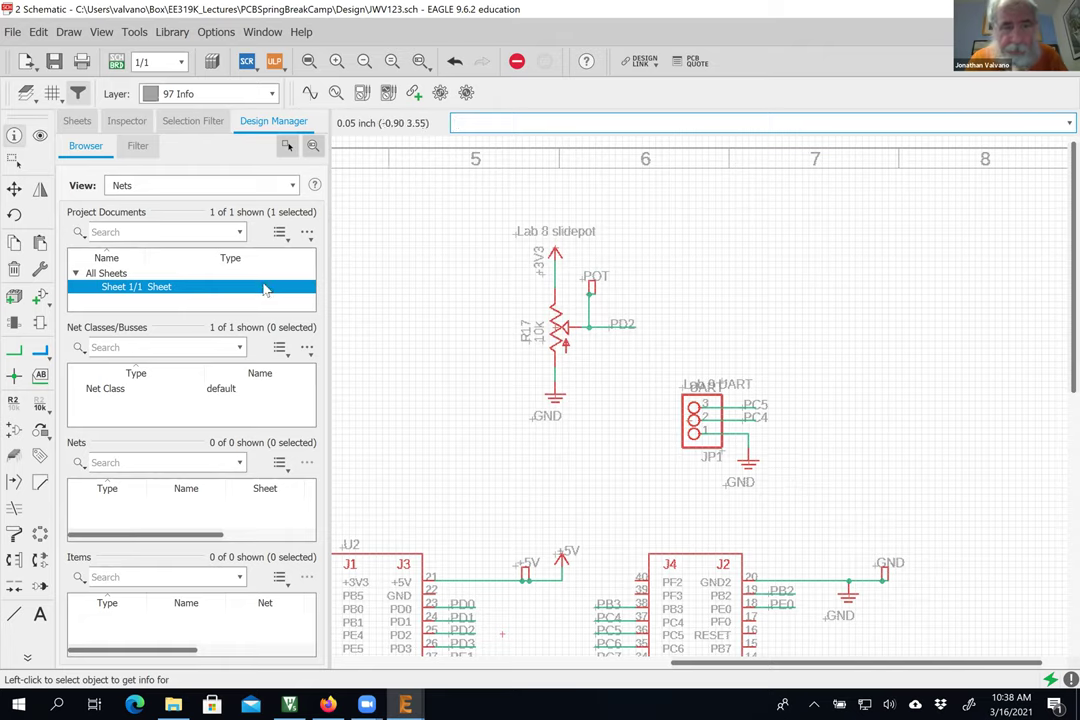
Step: Move the "Lab 9 UART" caption up so it clears the header's value text
click(15, 190)
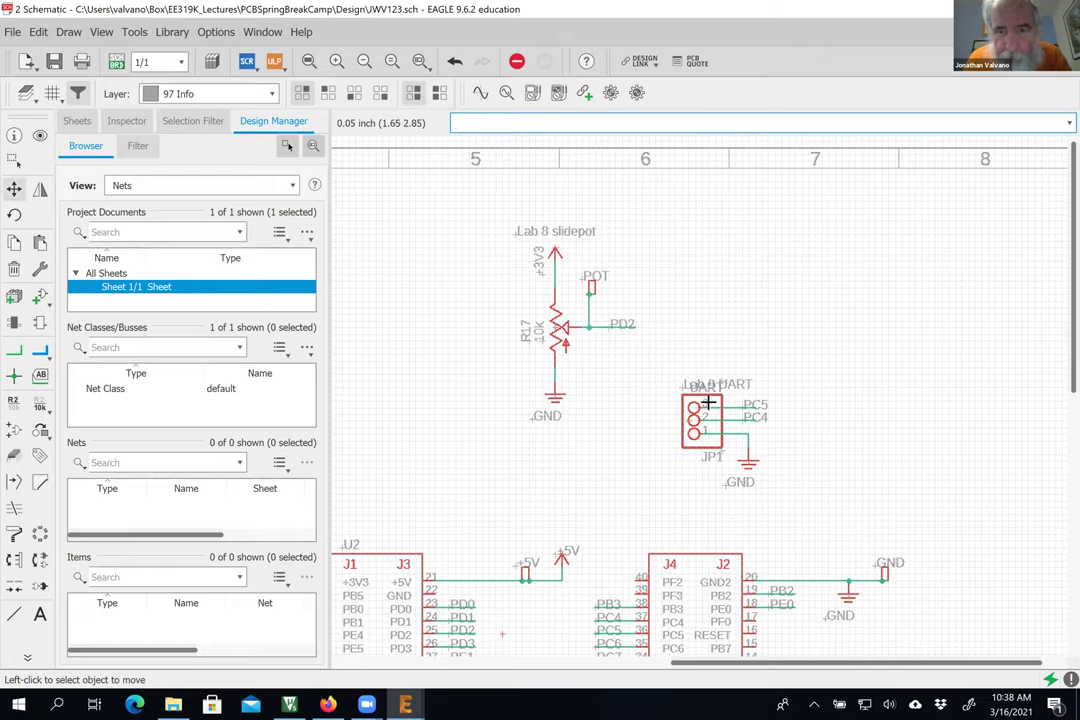
click(679, 388)
click(680, 373)
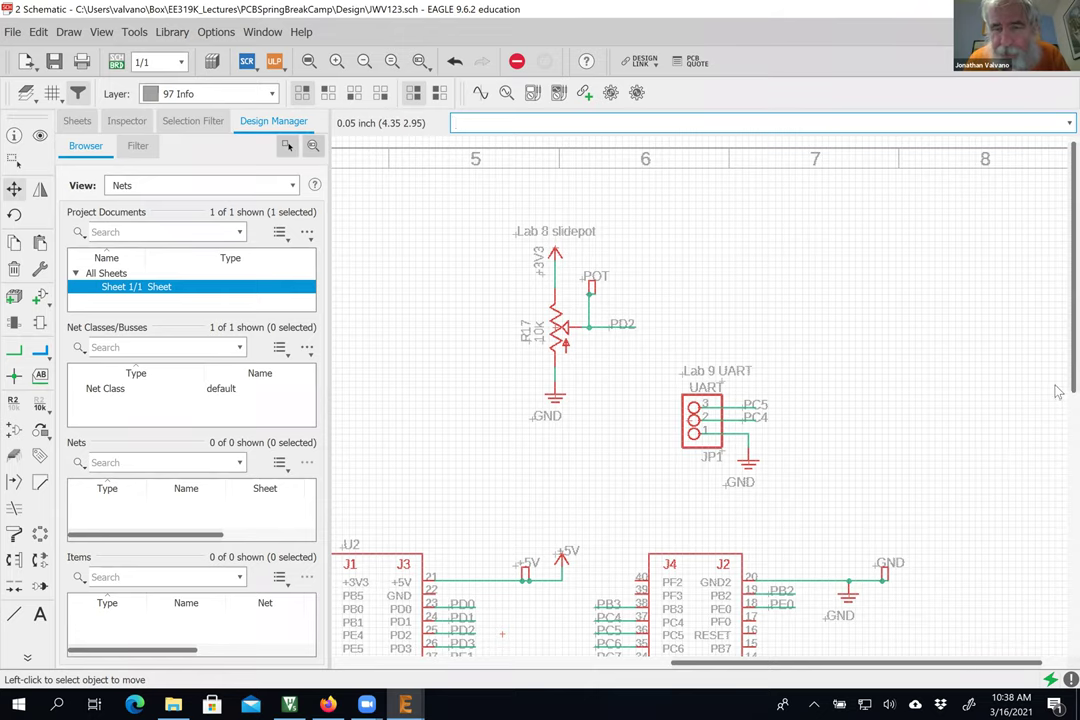
Step: Nudge the TExaSdisplay header JP2 slightly right and set its value to TExaS
scroll(1058, 391, down, 6)
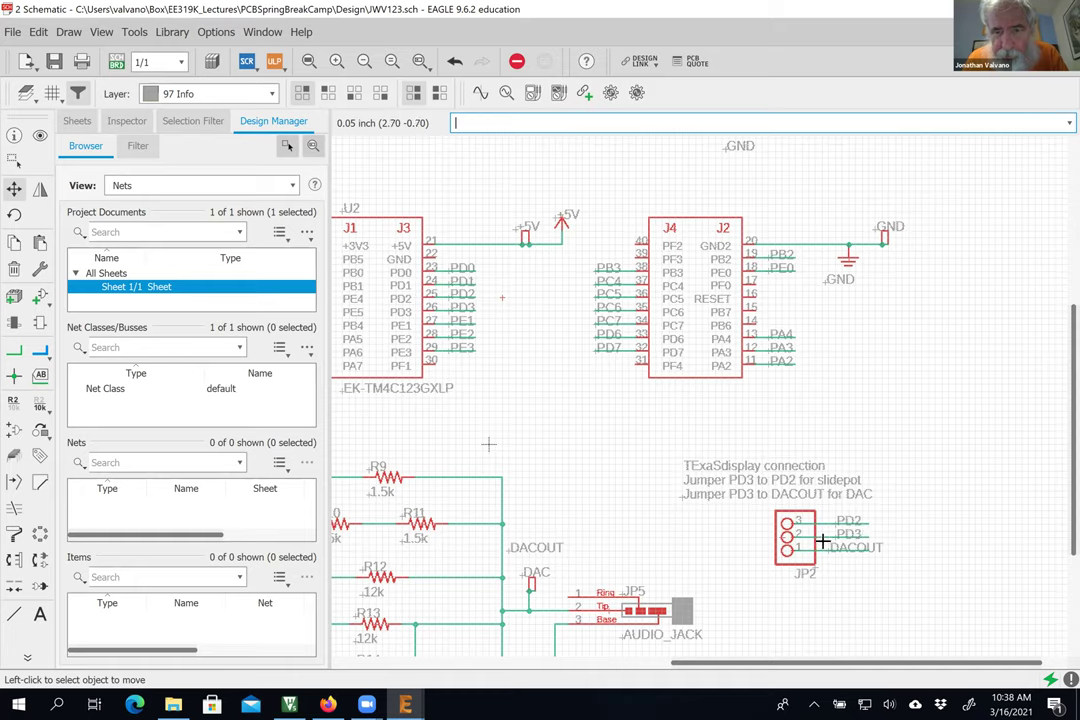
click(784, 537)
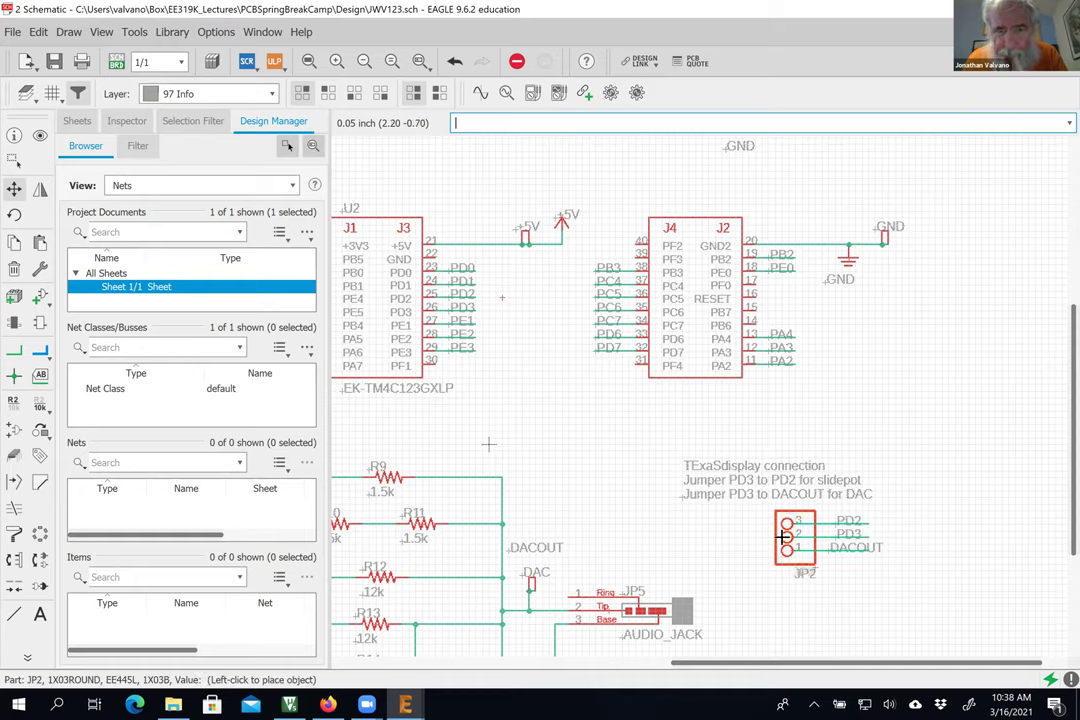
click(787, 537)
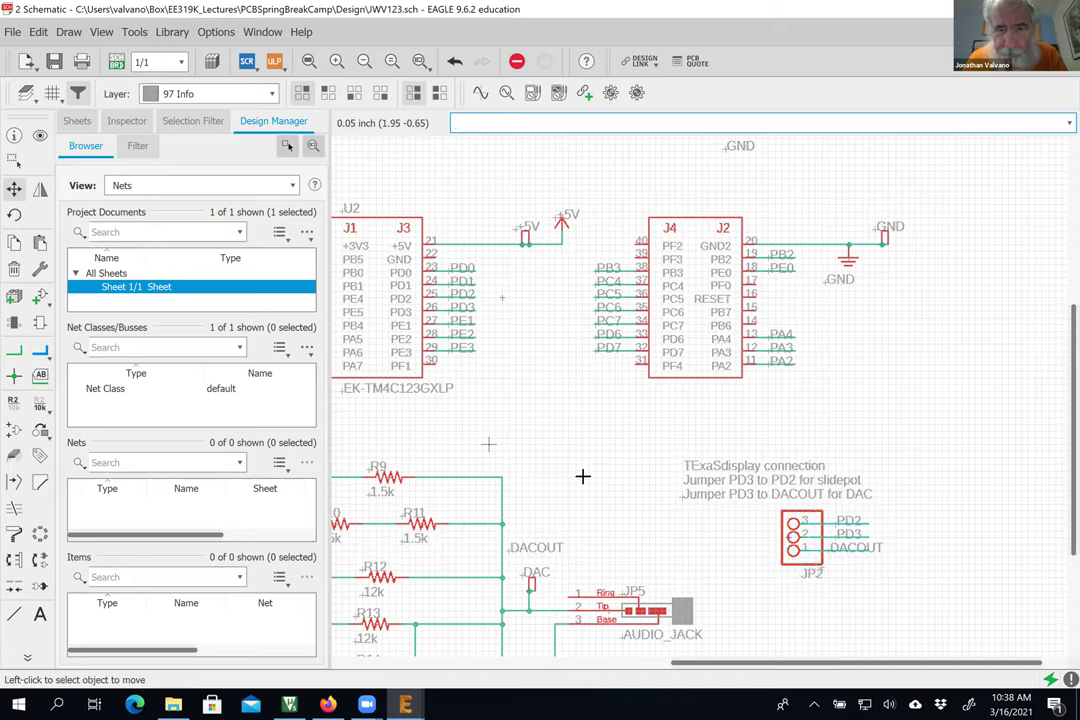
click(14, 135)
click(793, 537)
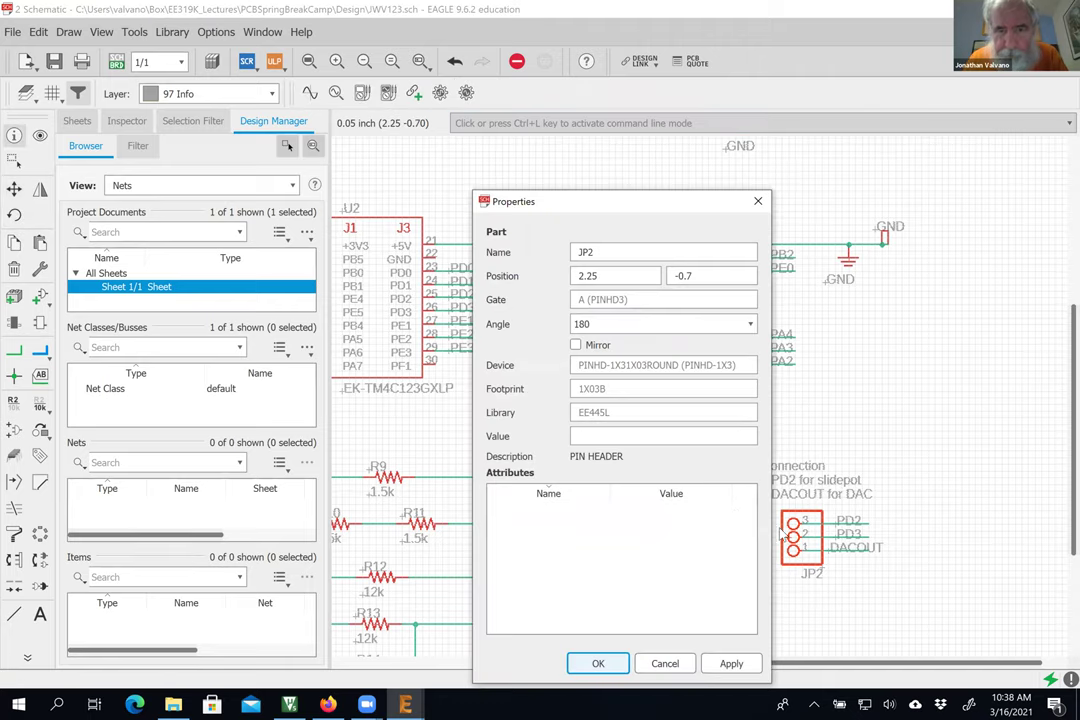
click(600, 439)
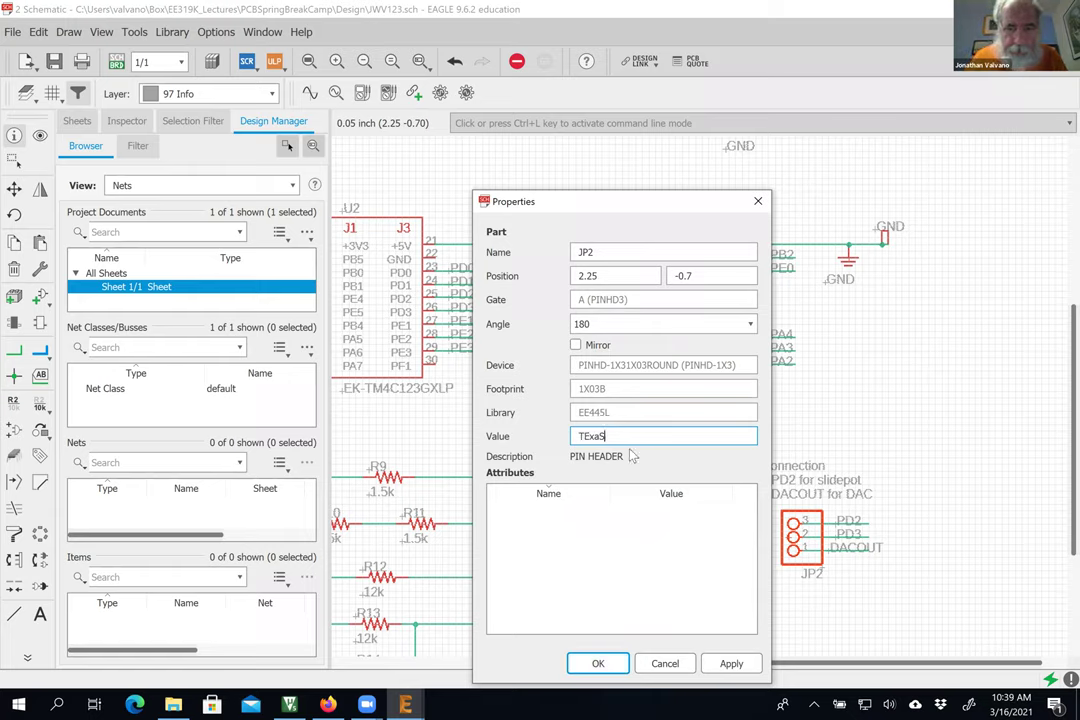
text(TExaS)
click(598, 663)
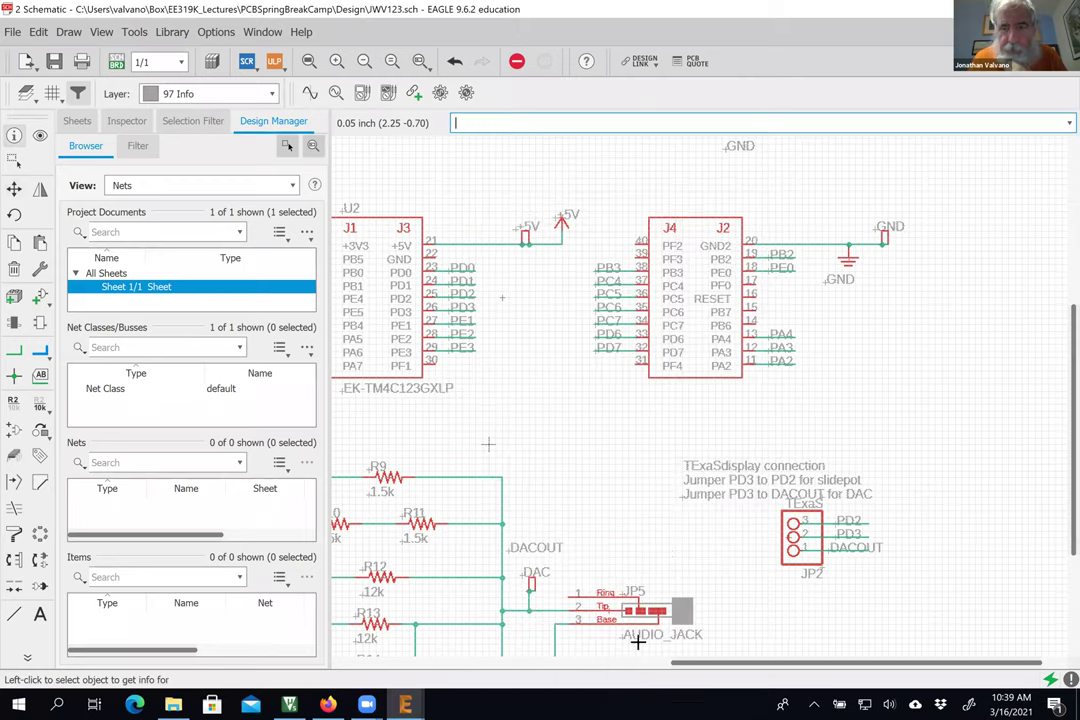
Step: Move the three-line TExaSdisplay connection note up and slightly right, clear of JP2's value text
click(40, 188)
key(F7)
click(682, 494)
click(691, 505)
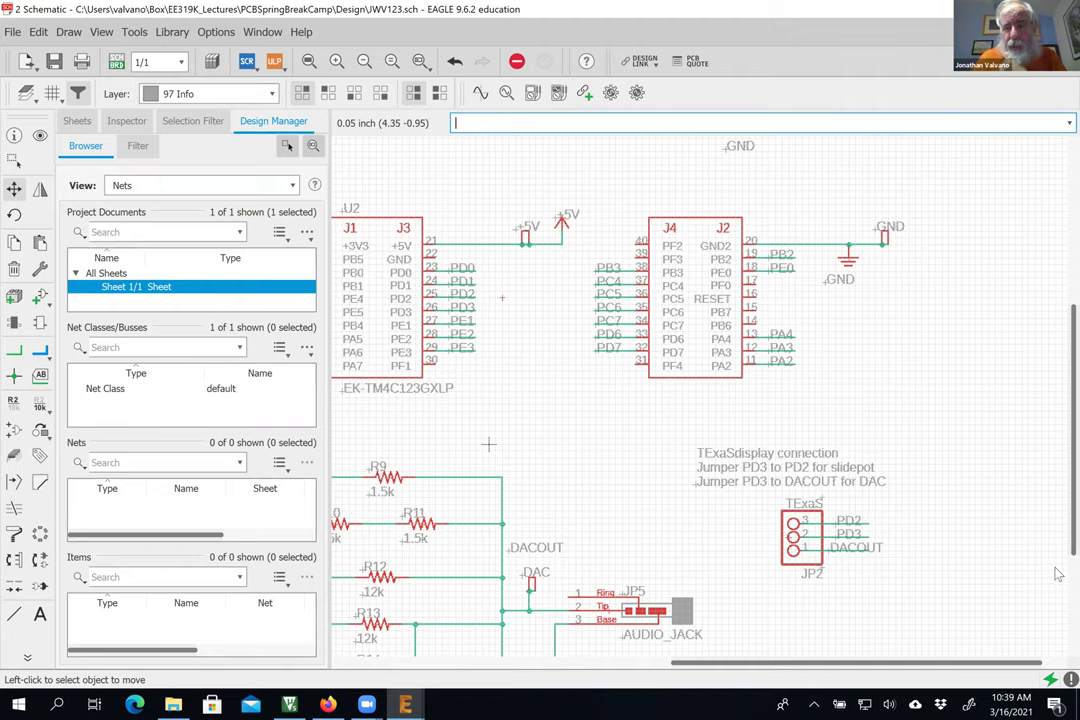
Step: Test the audio jack JP5's connections by moving it with its nets, and place it slightly right of its original spot
scroll(1057, 562, down, 3)
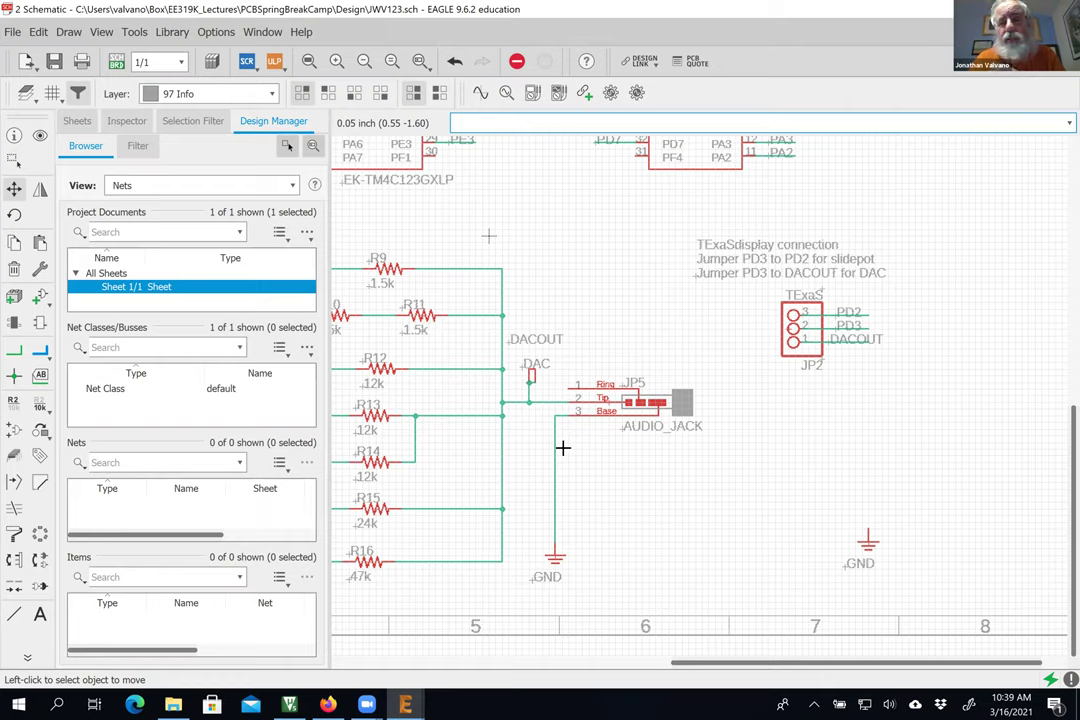
click(15, 189)
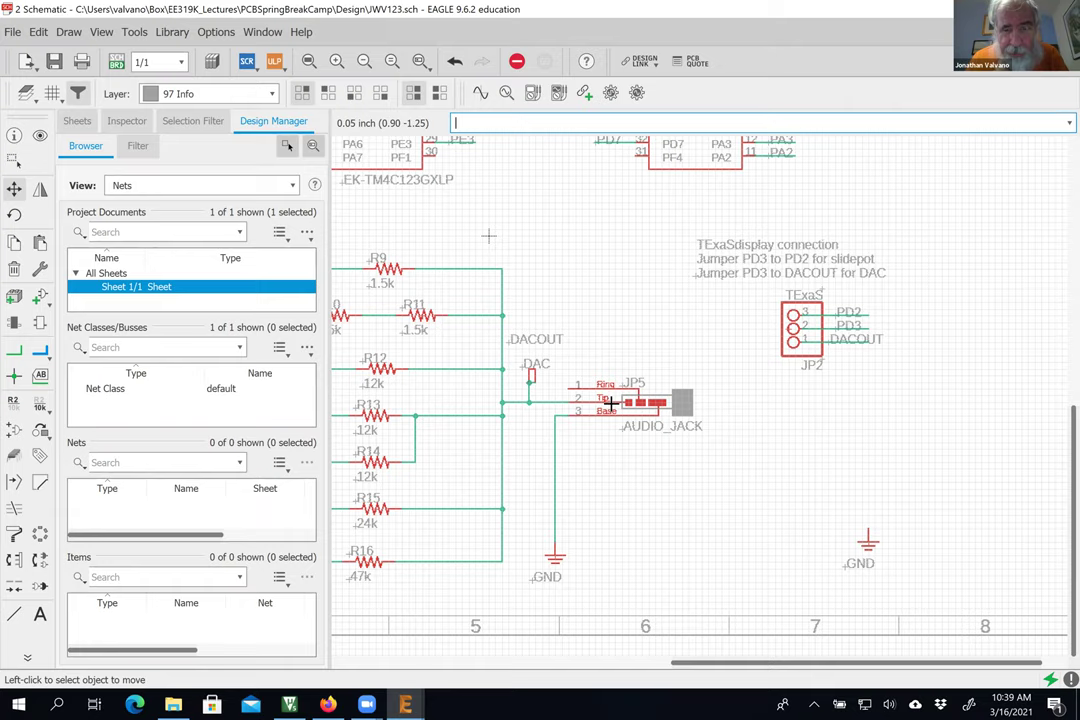
click(611, 402)
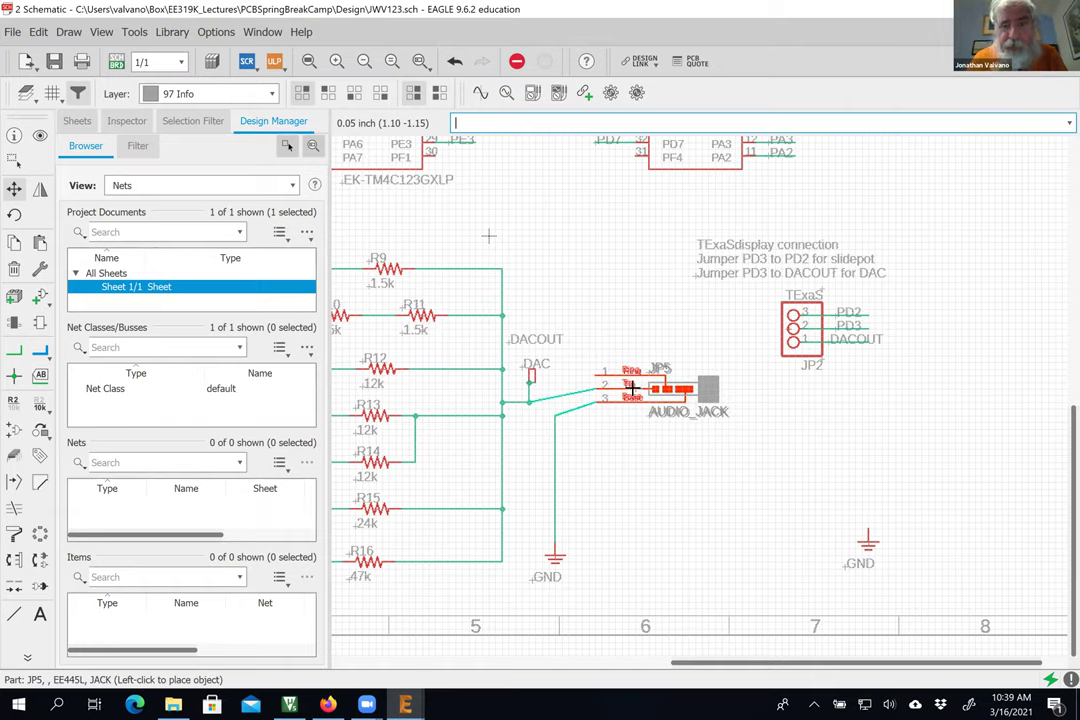
click(612, 400)
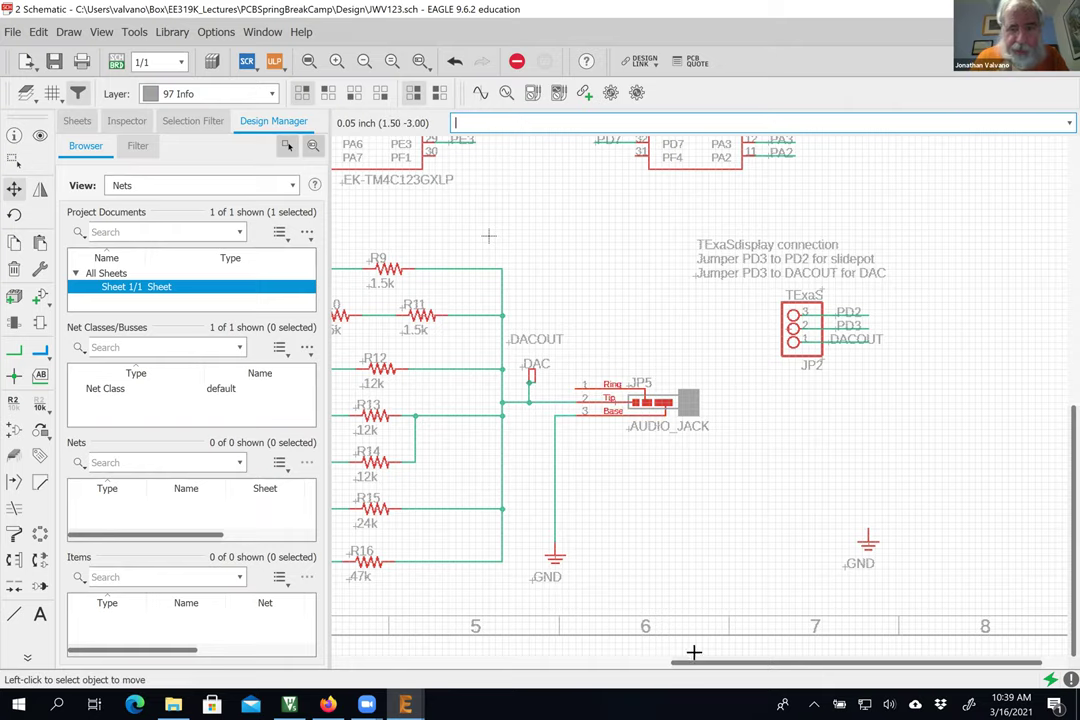
Step: Test the connections of the DOWN, LEFT and RIGHT switches by moving each with its nets and returning it to its place
drag(686, 667, 457, 667)
click(591, 347)
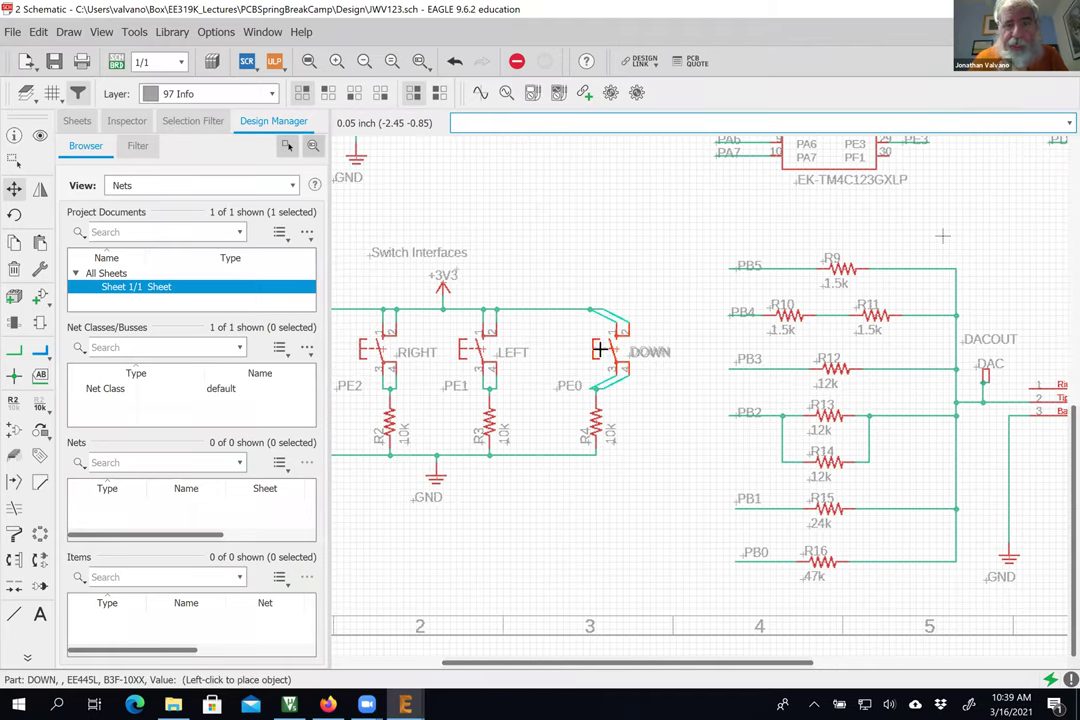
click(586, 350)
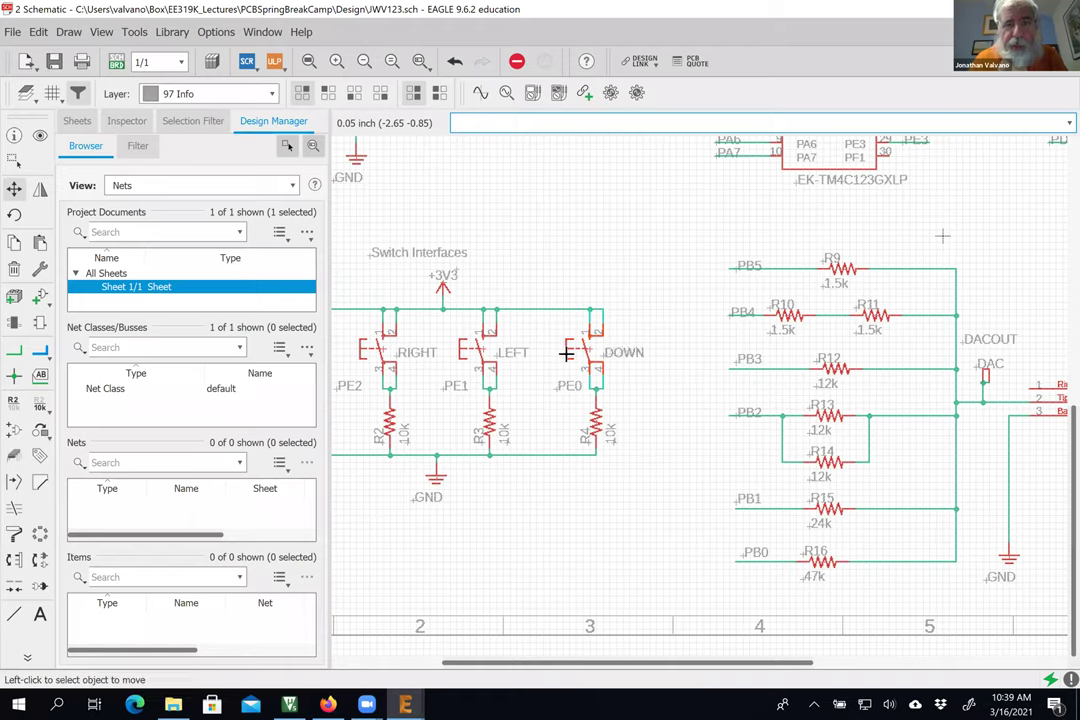
click(484, 352)
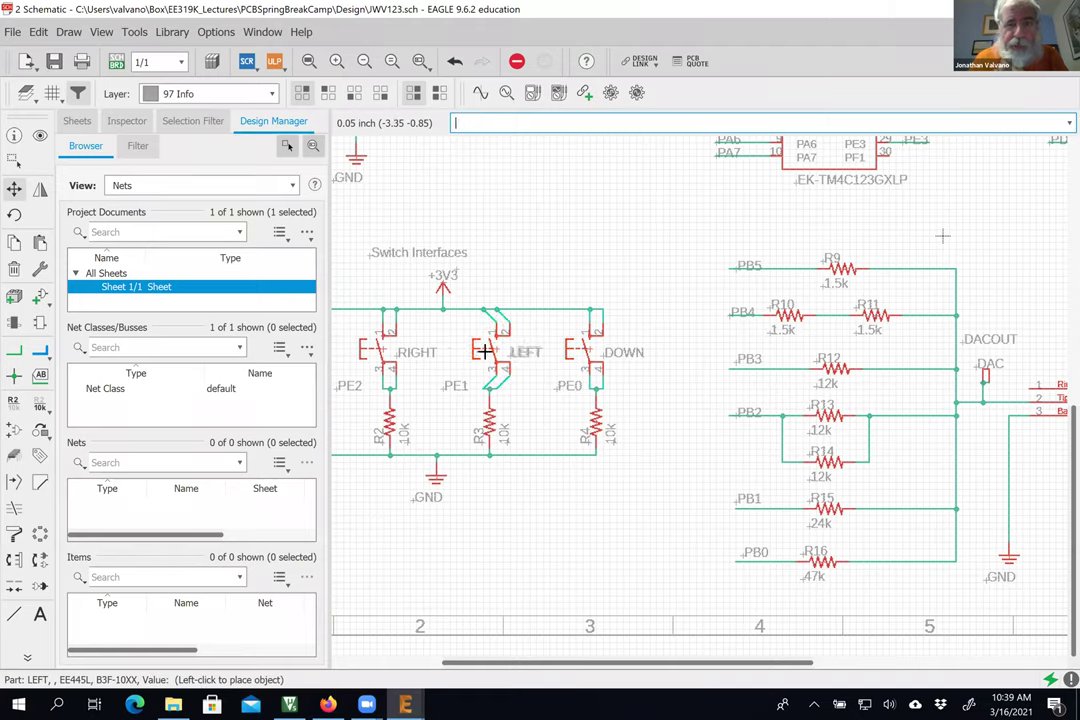
click(487, 352)
click(381, 350)
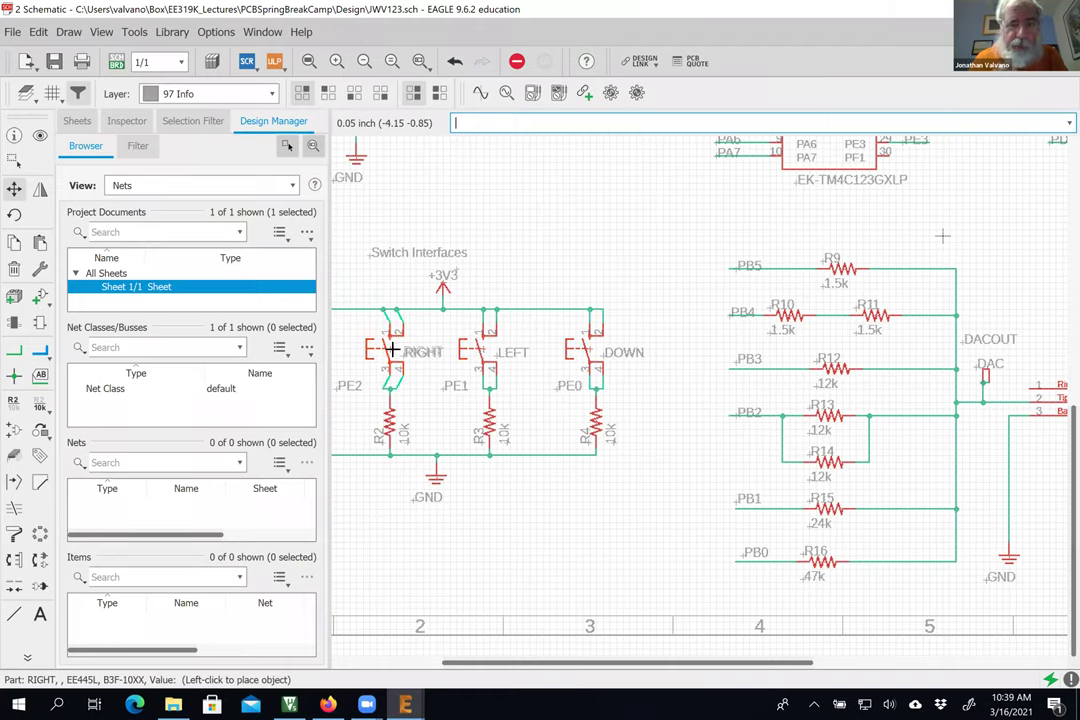
click(381, 350)
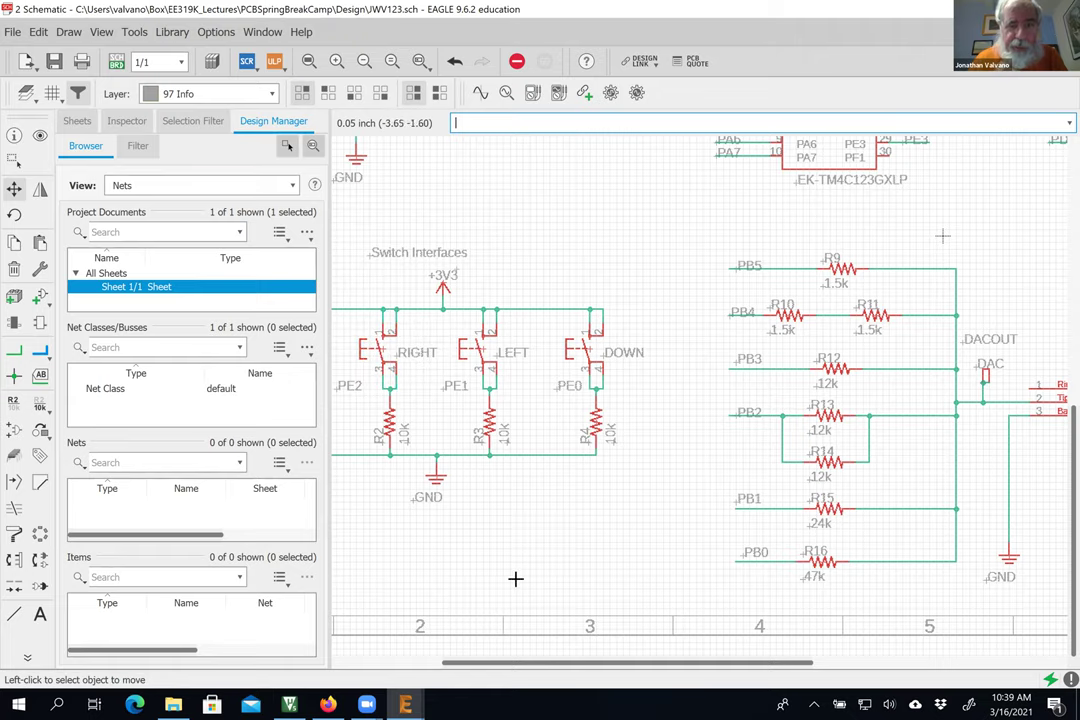
Step: Test the UP switch's connections by picking it up, rotating it a full turn and placing it back where it was
scroll(448, 653, left, 3)
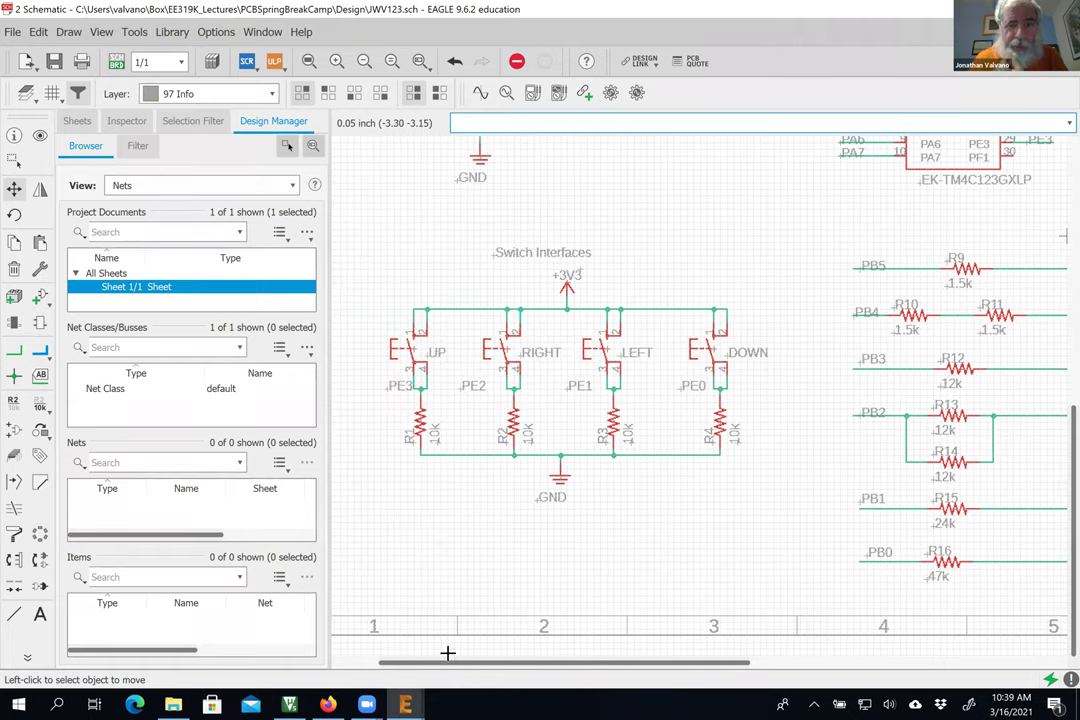
click(414, 349)
right_click(414, 349)
right_click(414, 349)
right_click(414, 349)
right_click(414, 349)
click(414, 349)
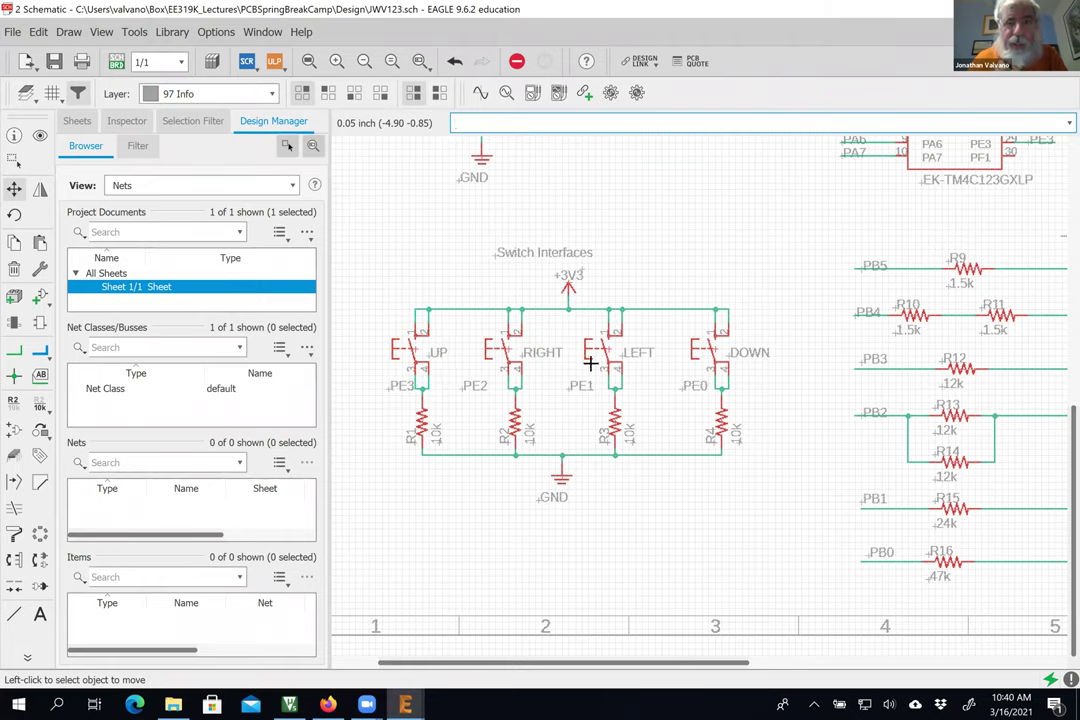
Step: Test the connections of LED3, LED2, LED1 and resistor R8 by moving each with its nets, placing R8 slightly right of its original spot
scroll(1057, 486, up, 8)
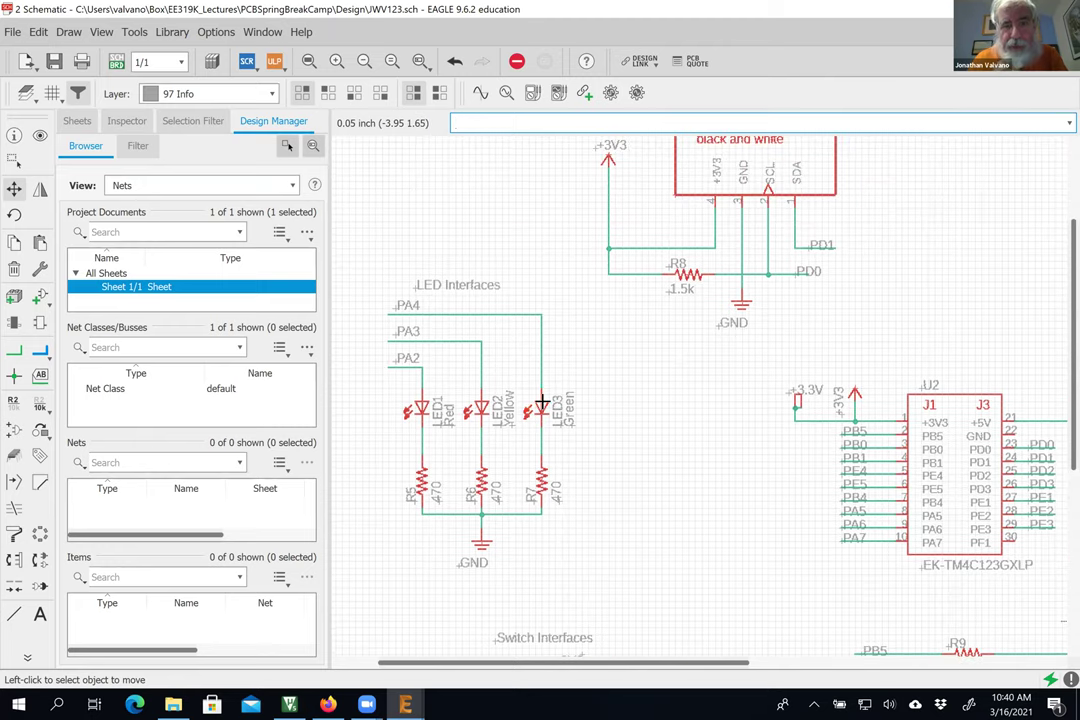
click(541, 403)
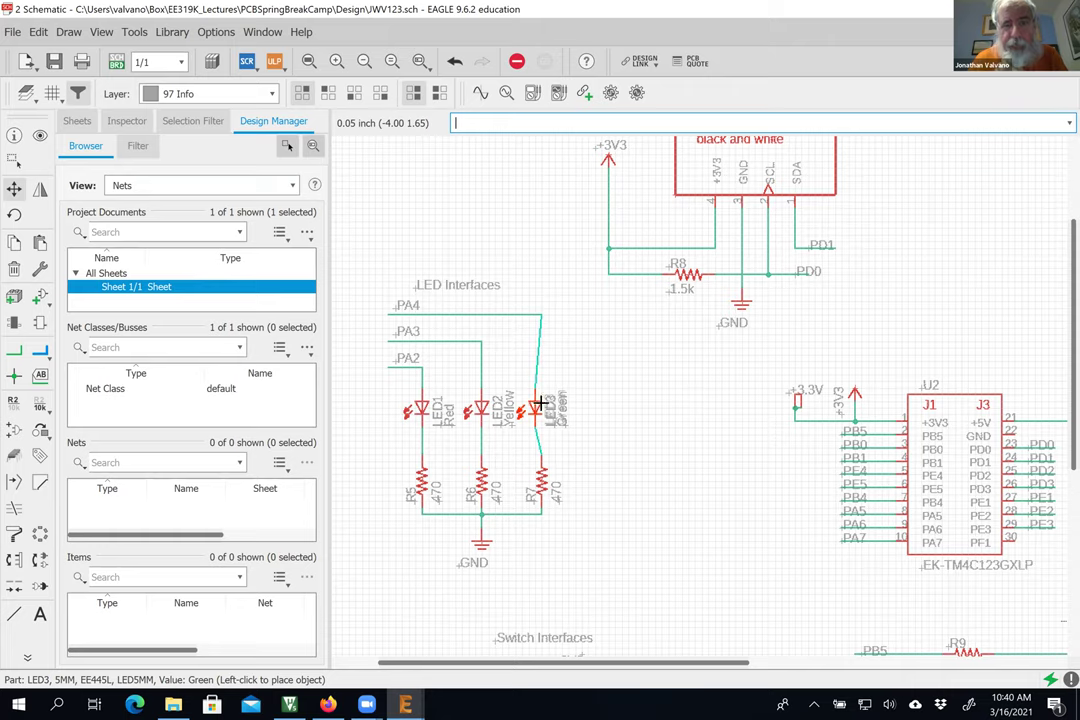
click(541, 405)
click(482, 403)
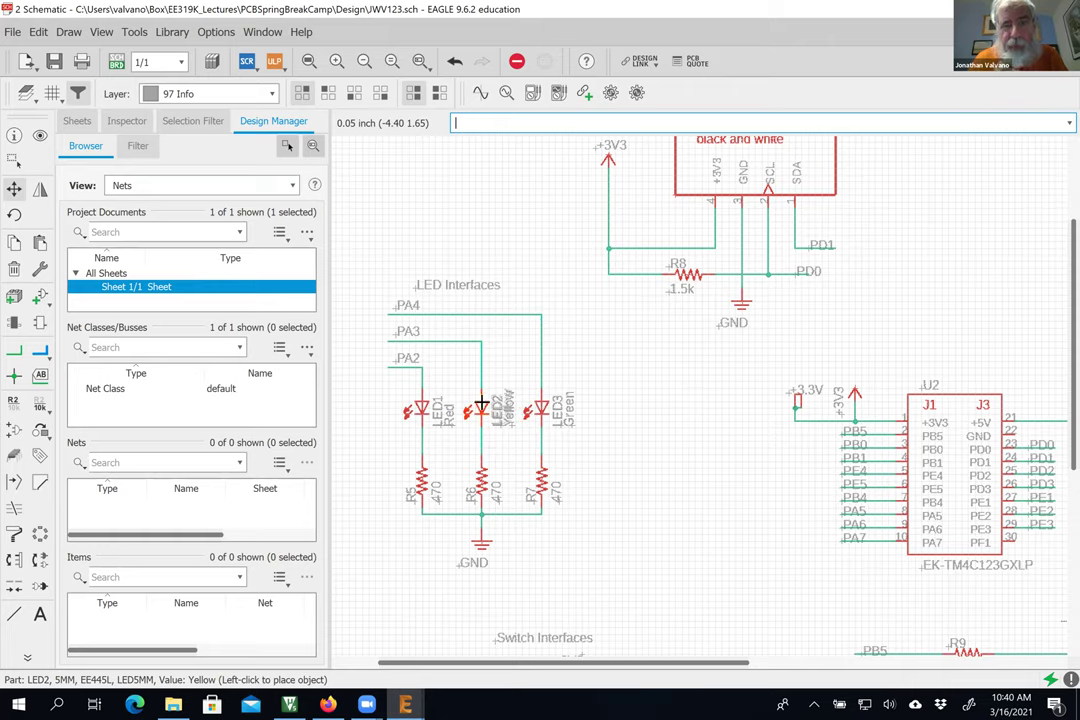
click(482, 403)
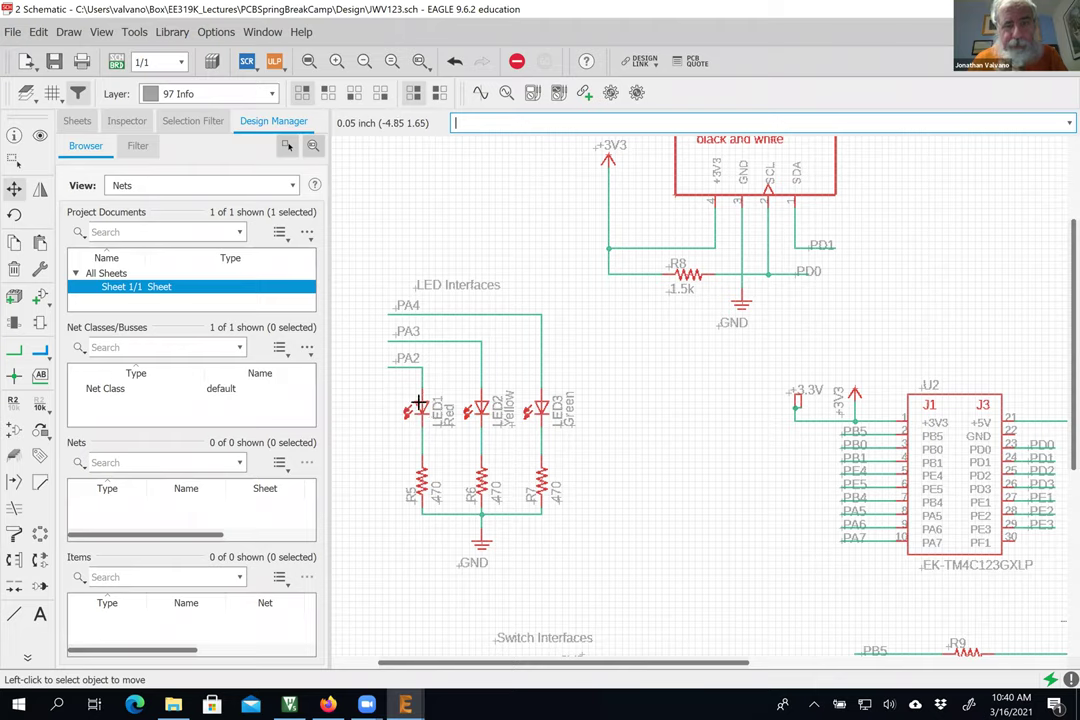
click(424, 404)
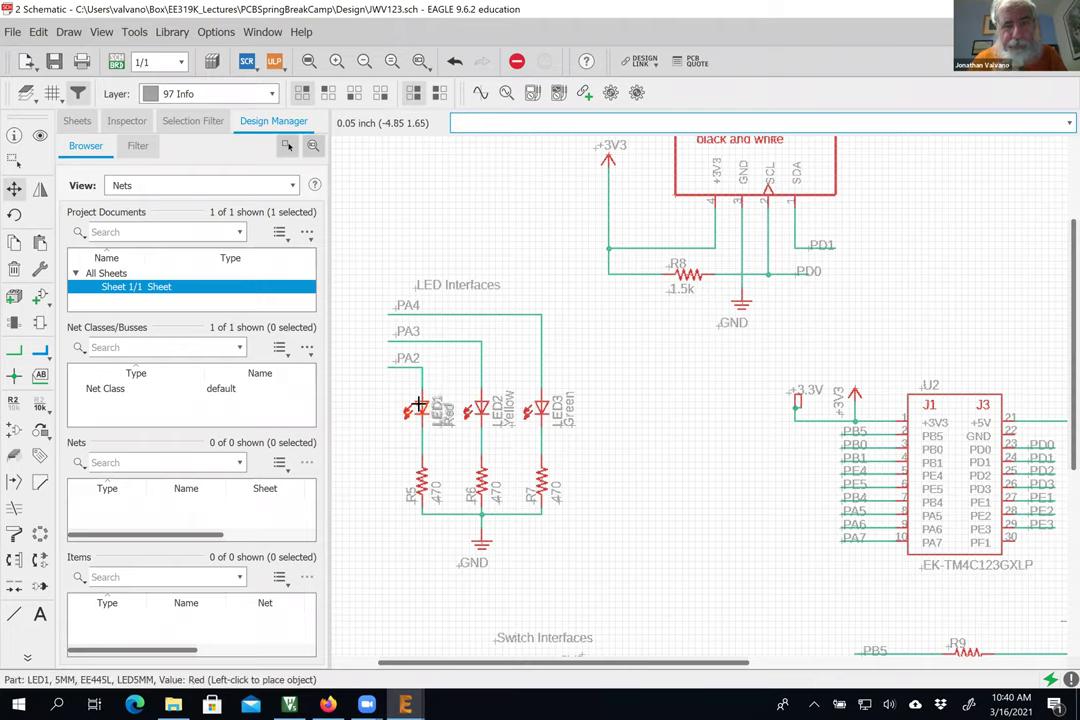
click(422, 404)
click(689, 285)
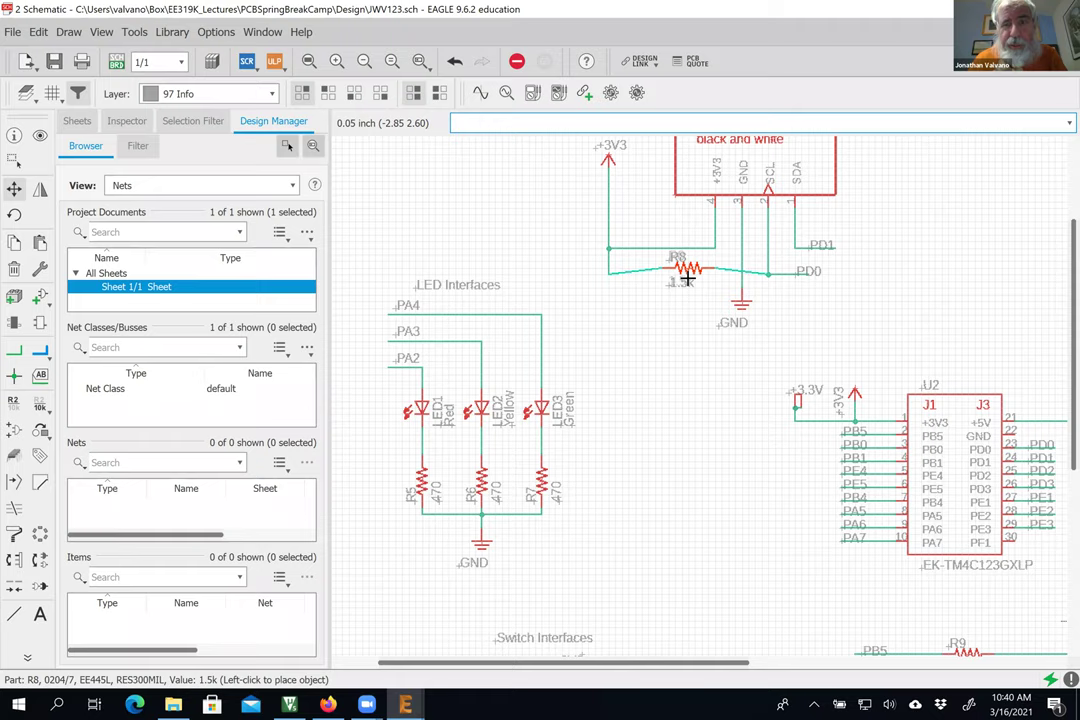
click(691, 284)
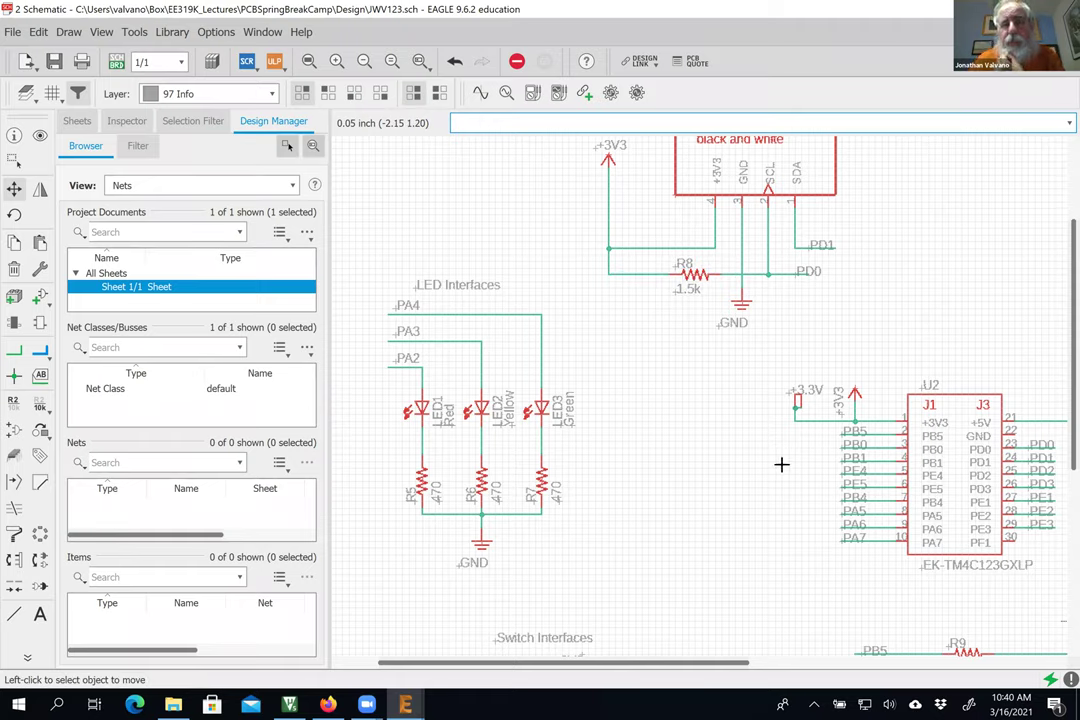
Step: Save the schematic, rerun the electrical rule check and review its full list of errors and warnings before closing it
click(55, 61)
click(134, 32)
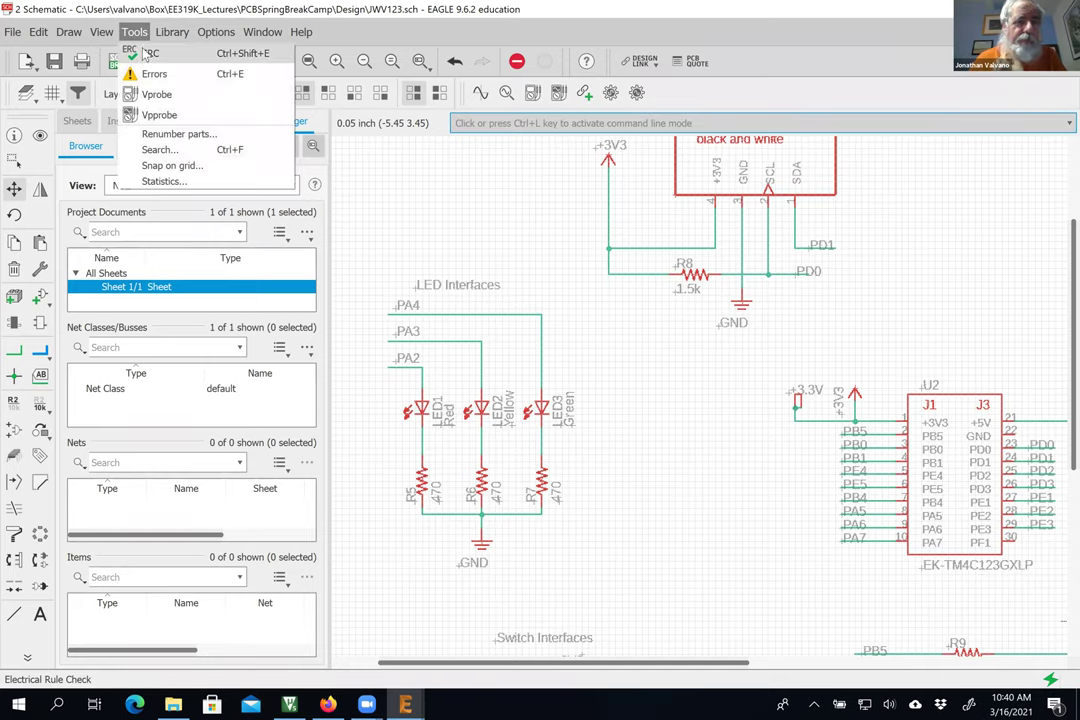
click(148, 55)
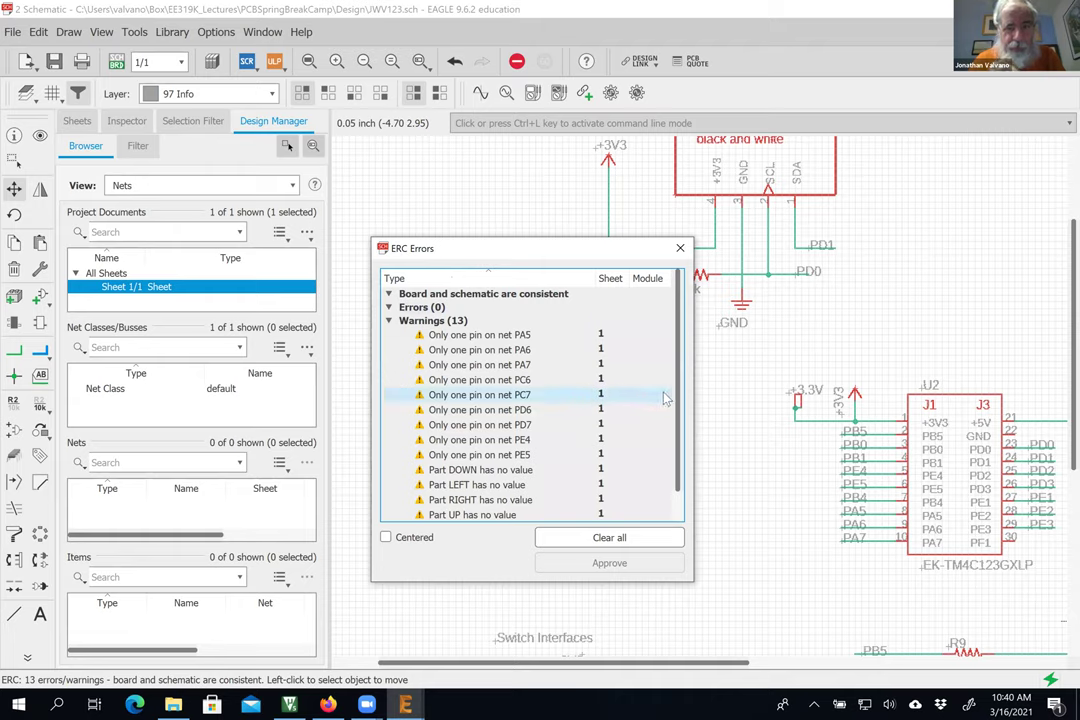
scroll(675, 435, down, 1)
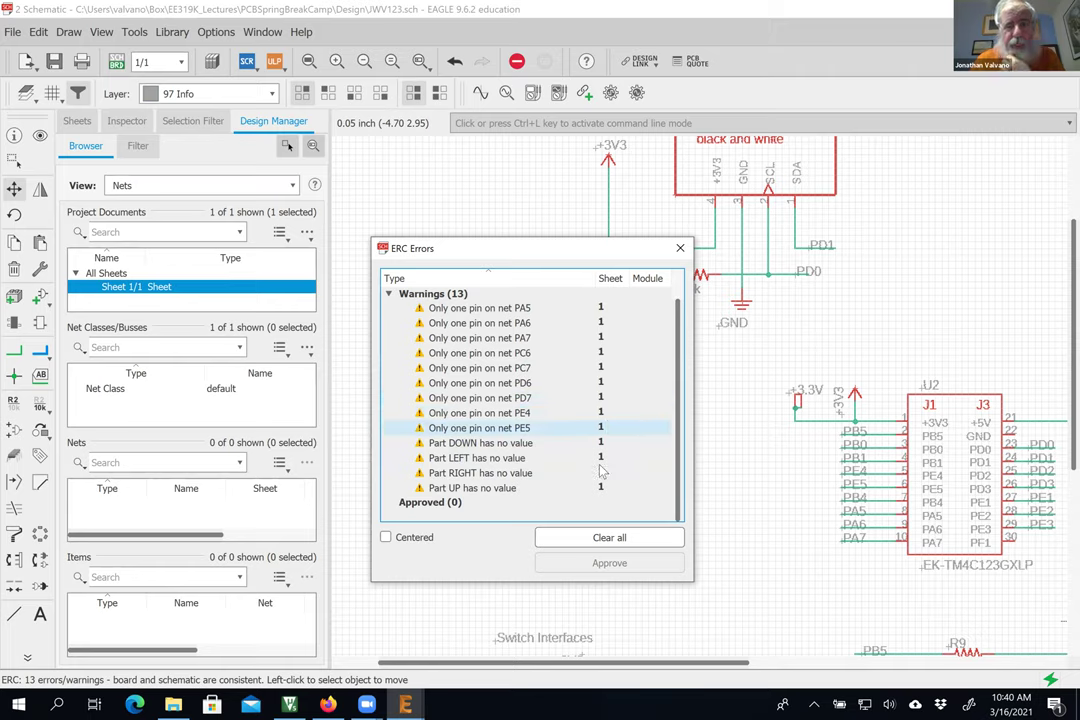
click(680, 249)
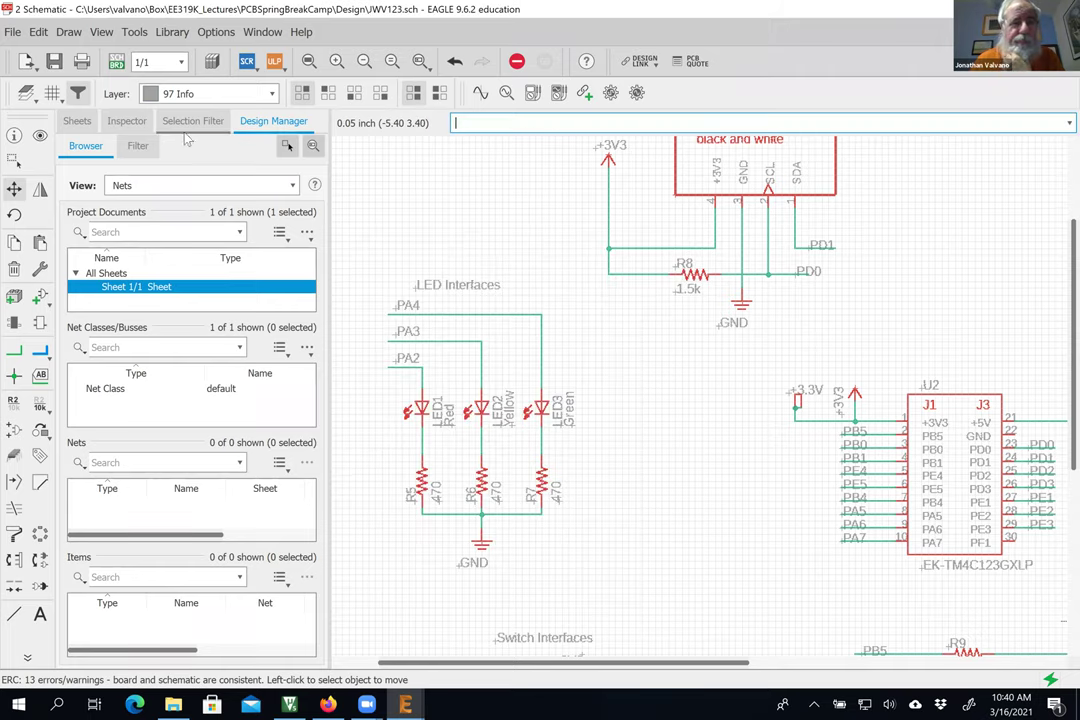
Step: Switch to the board layout and examine the placed parts, the airwires, and the JP1, UART, POT and JP2 parts outside the outline
click(116, 62)
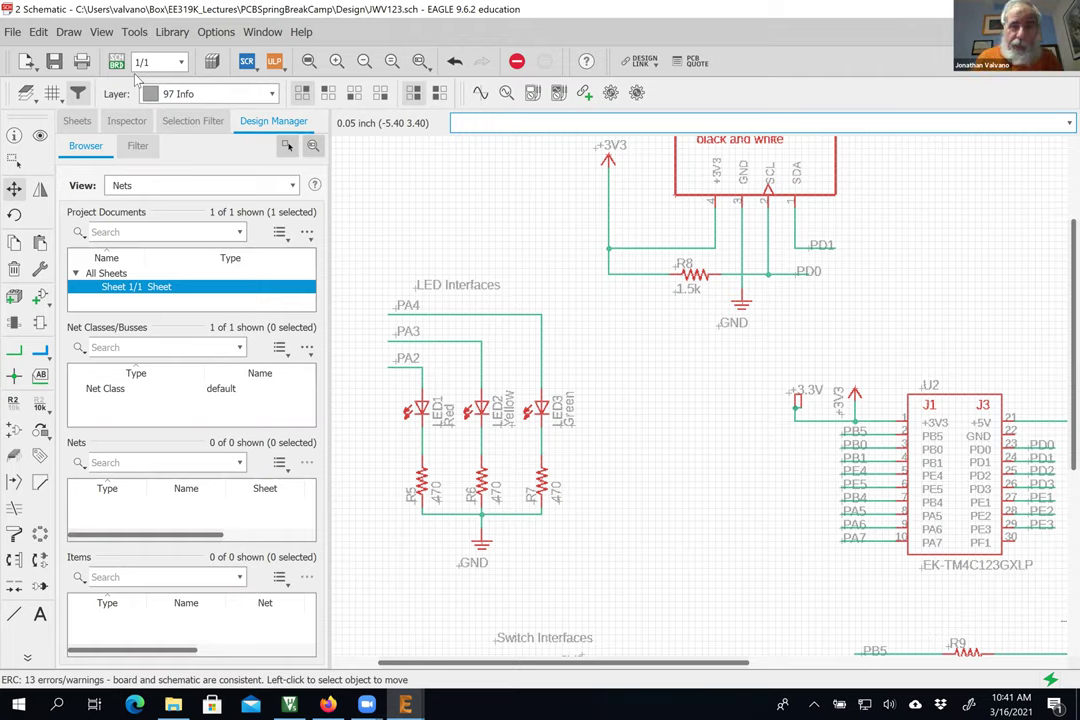
click(116, 59)
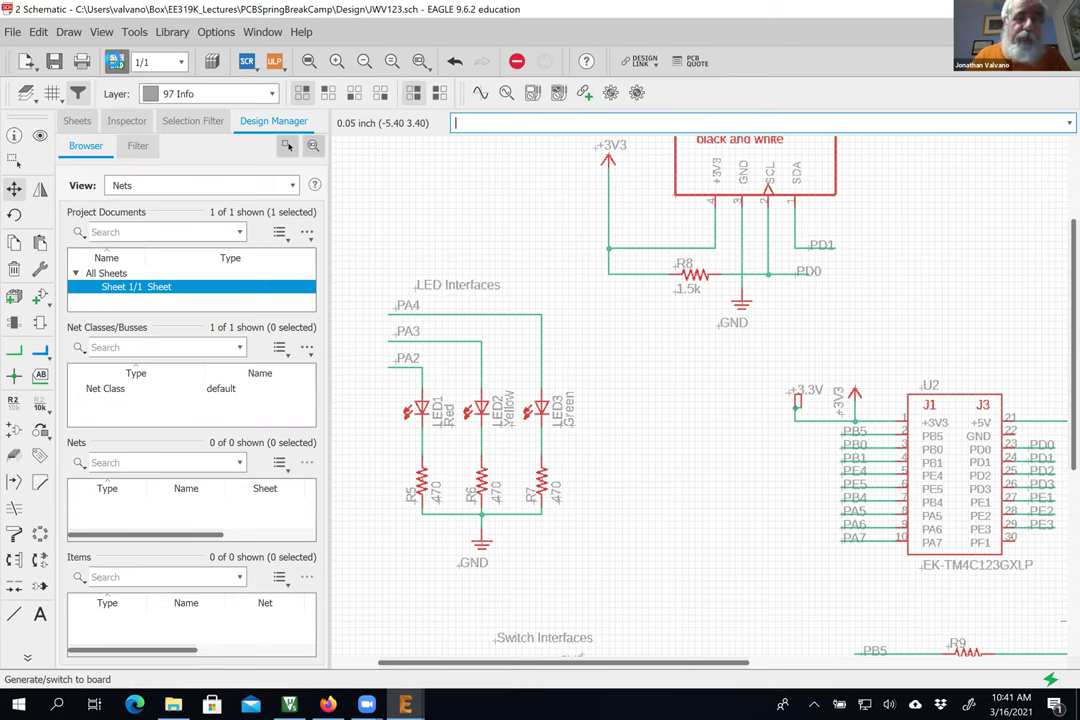
click(36, 199)
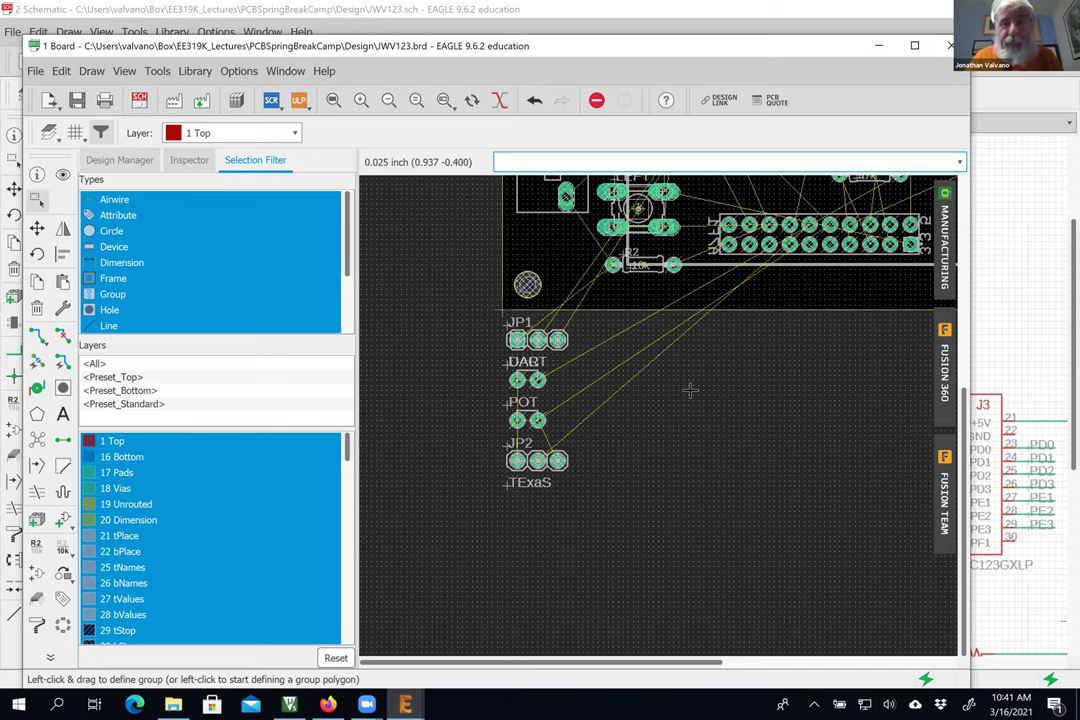
scroll(690, 390, down, 1)
scroll(757, 283, down, 1)
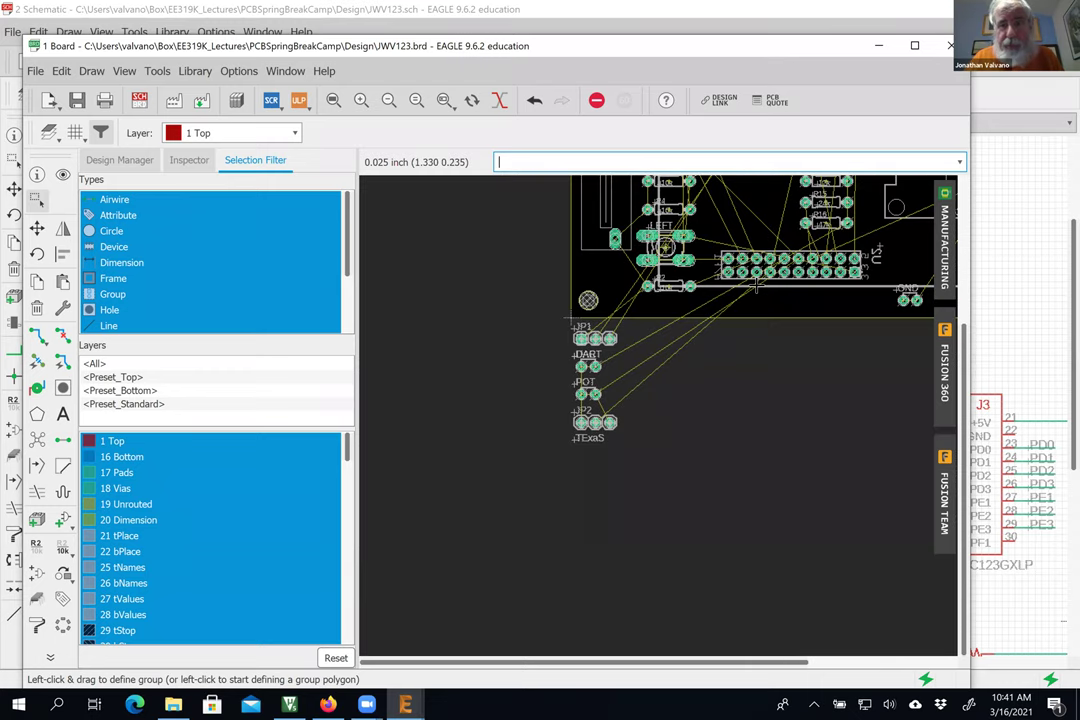
drag(966, 415, 969, 282)
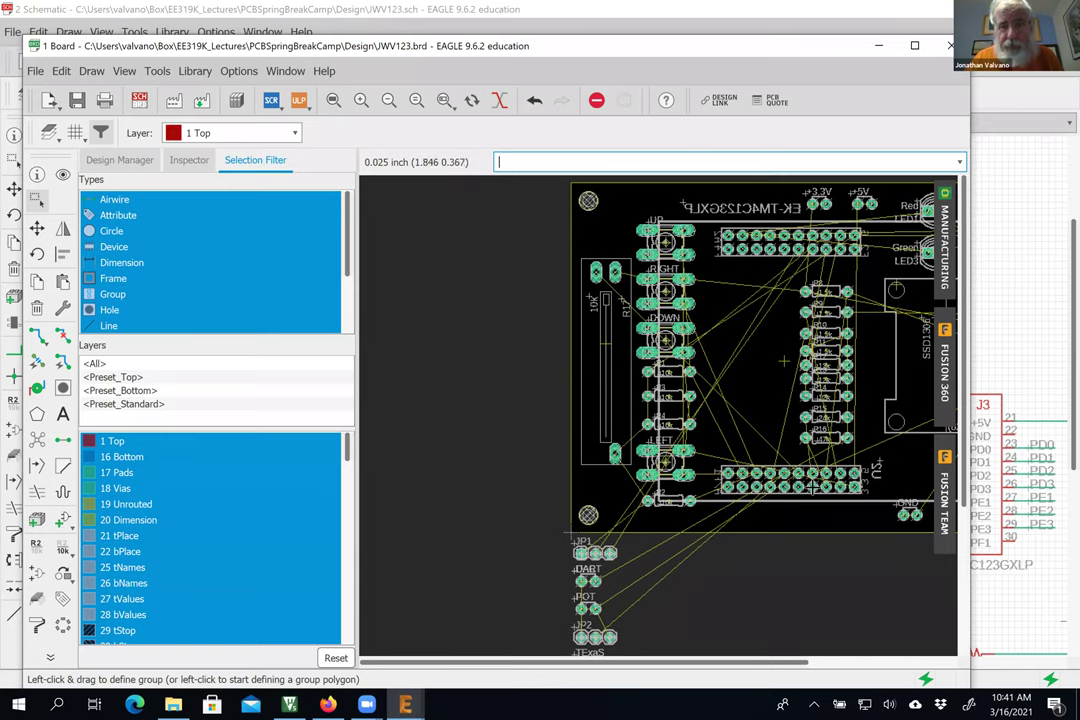
scroll(811, 478, down, 1)
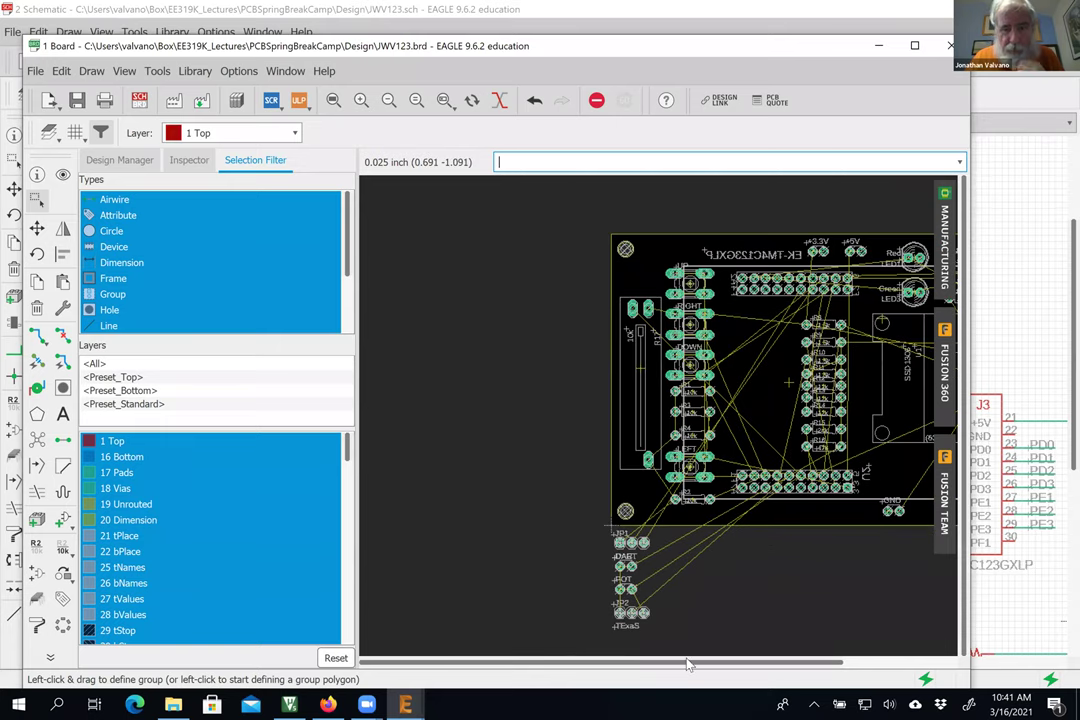
drag(717, 664, 845, 655)
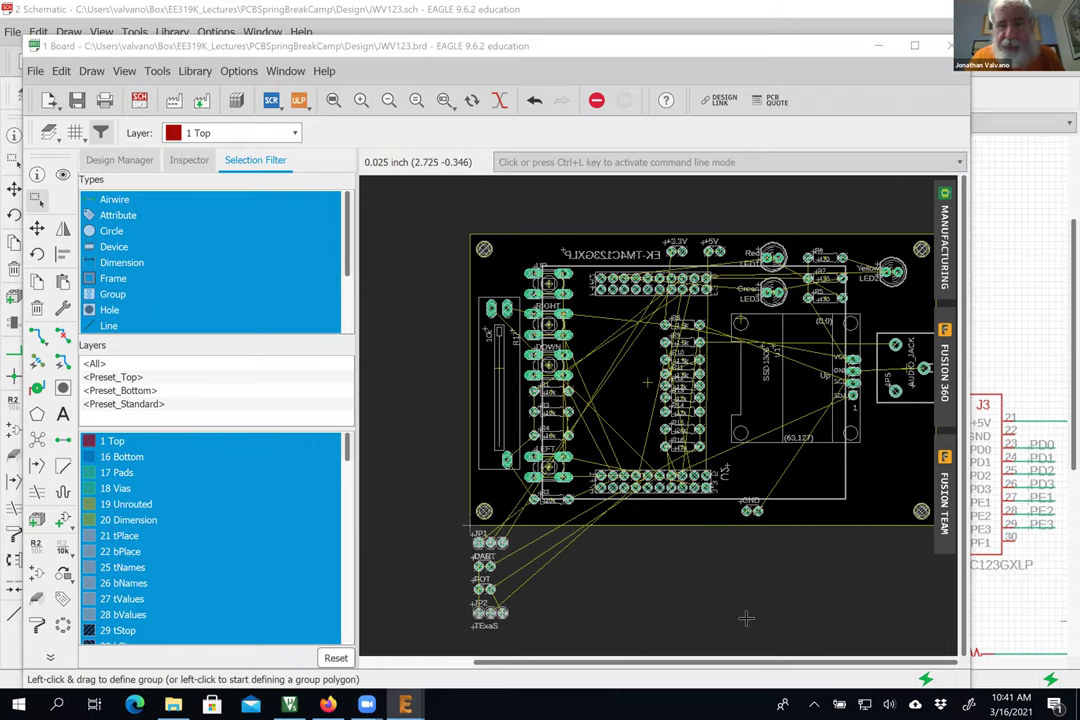
scroll(620, 355, up, 2)
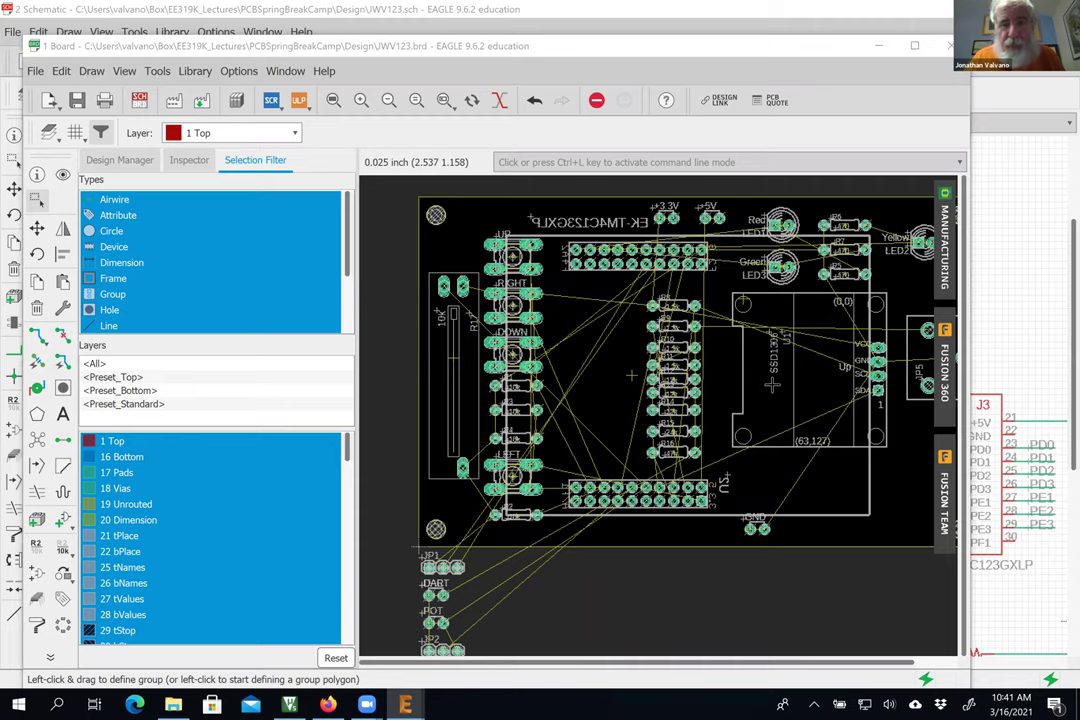
scroll(648, 330, down, 2)
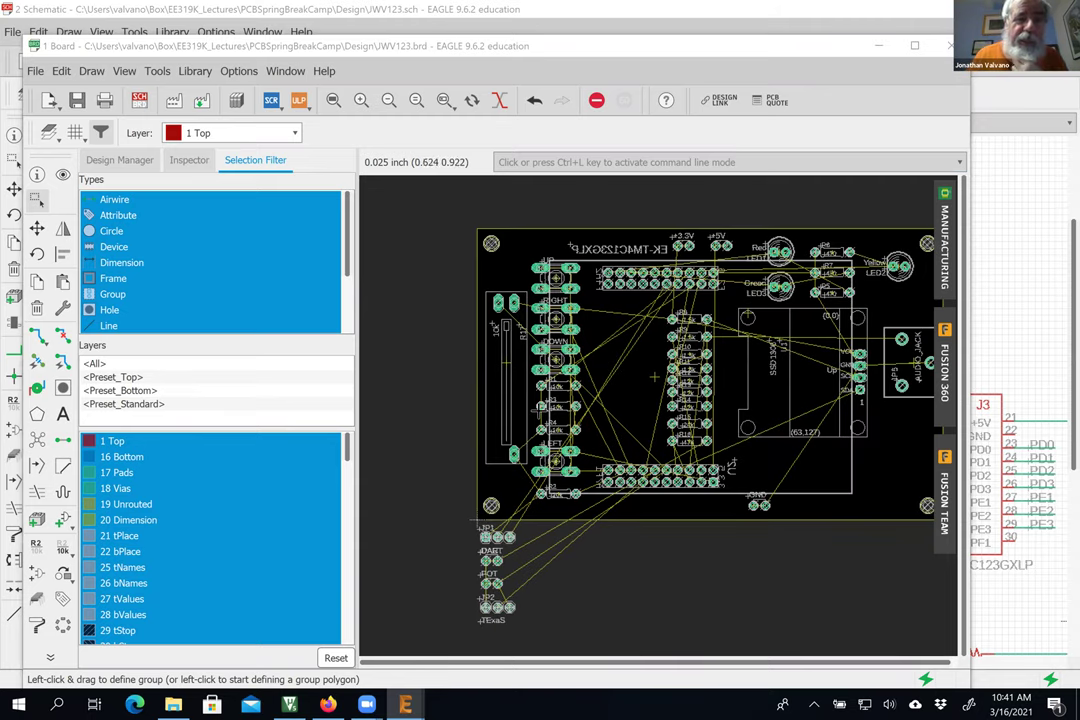
click(356, 412)
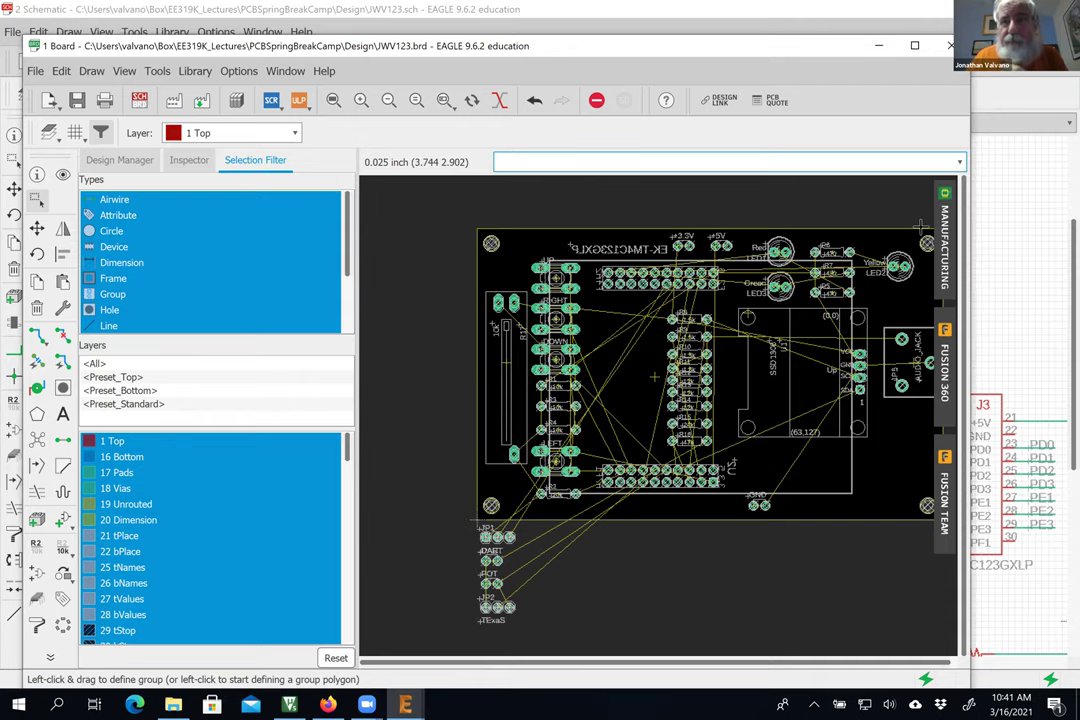
Step: Maximize the board window and fit the whole board together with the parts below its outline in view
click(914, 46)
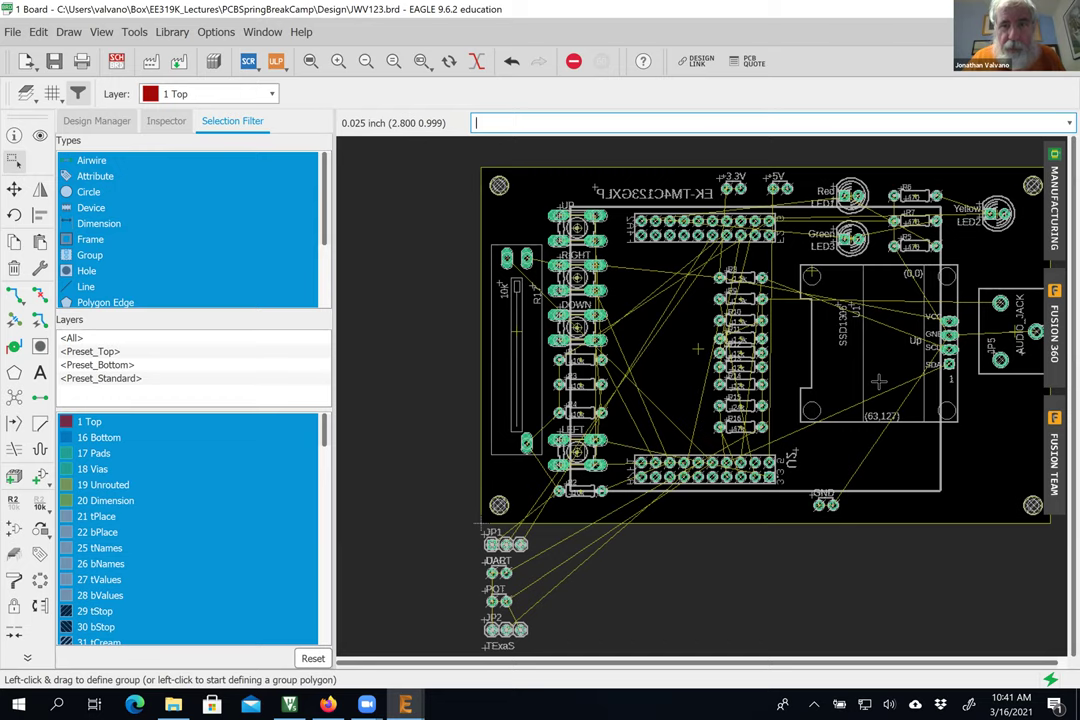
scroll(878, 381, up, 1)
scroll(878, 381, down, 1)
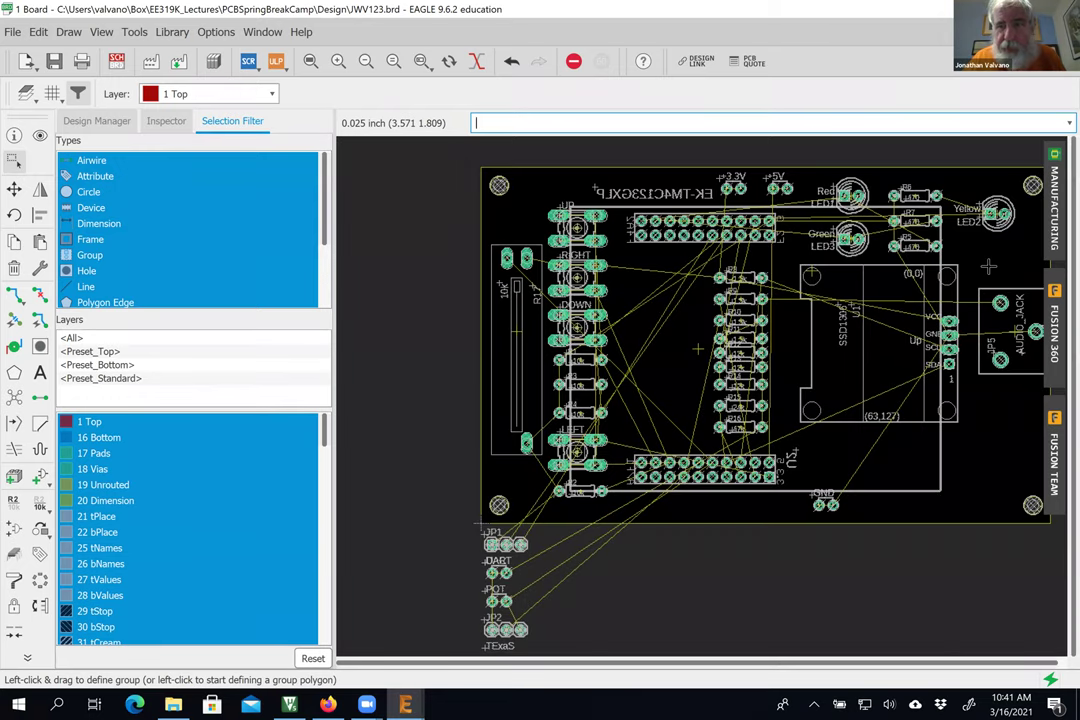
scroll(988, 265, down, 1)
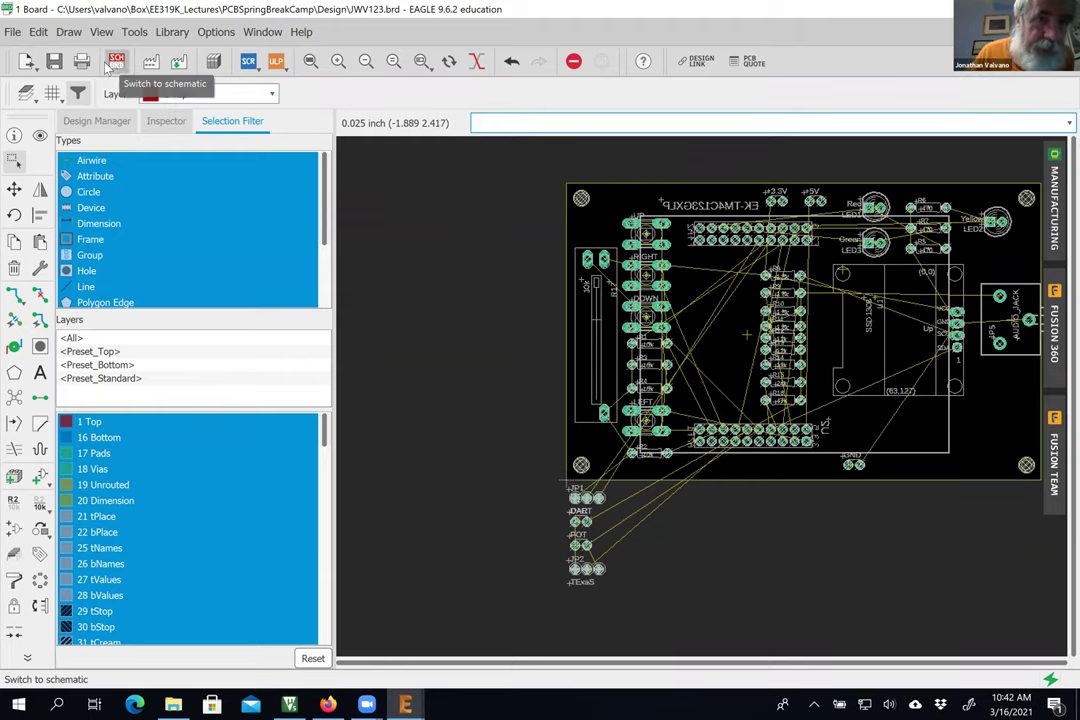
Step: Save the board JWV123.brd, switch back to the schematic and save it as well
click(56, 65)
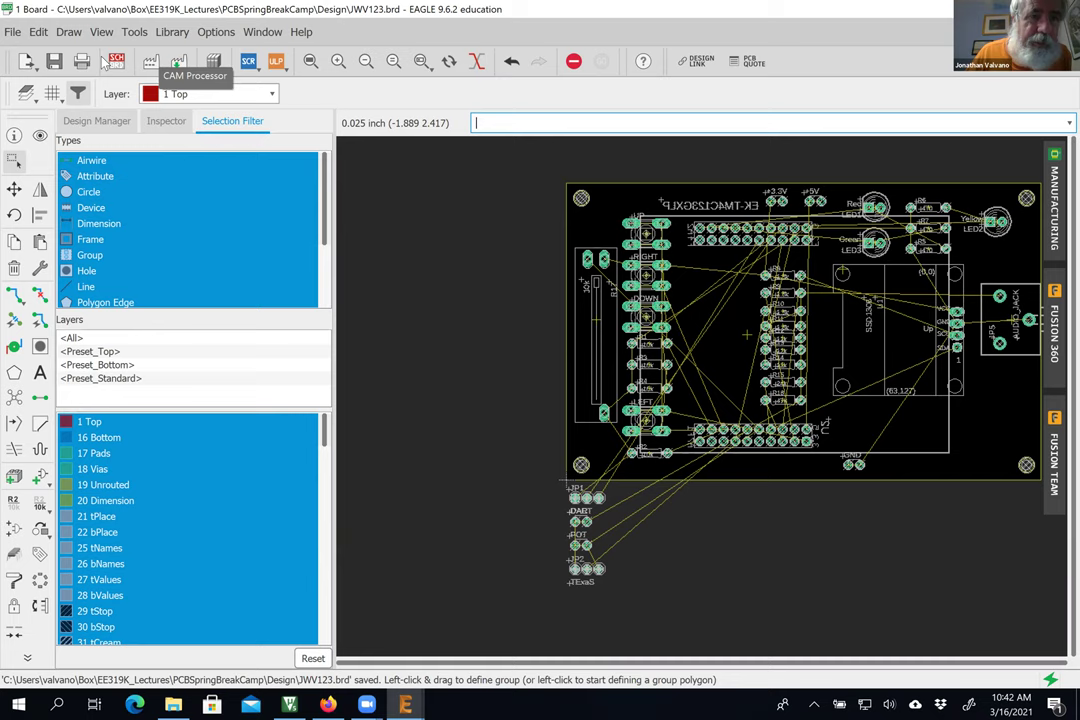
click(118, 62)
click(38, 32)
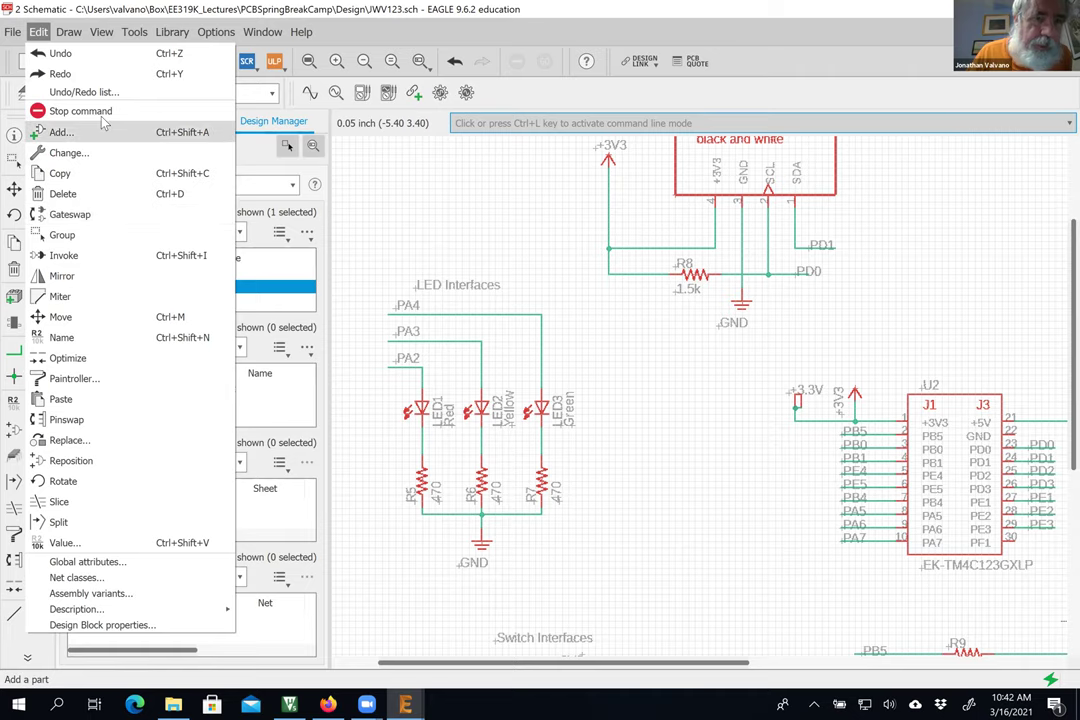
mouse_move(14, 32)
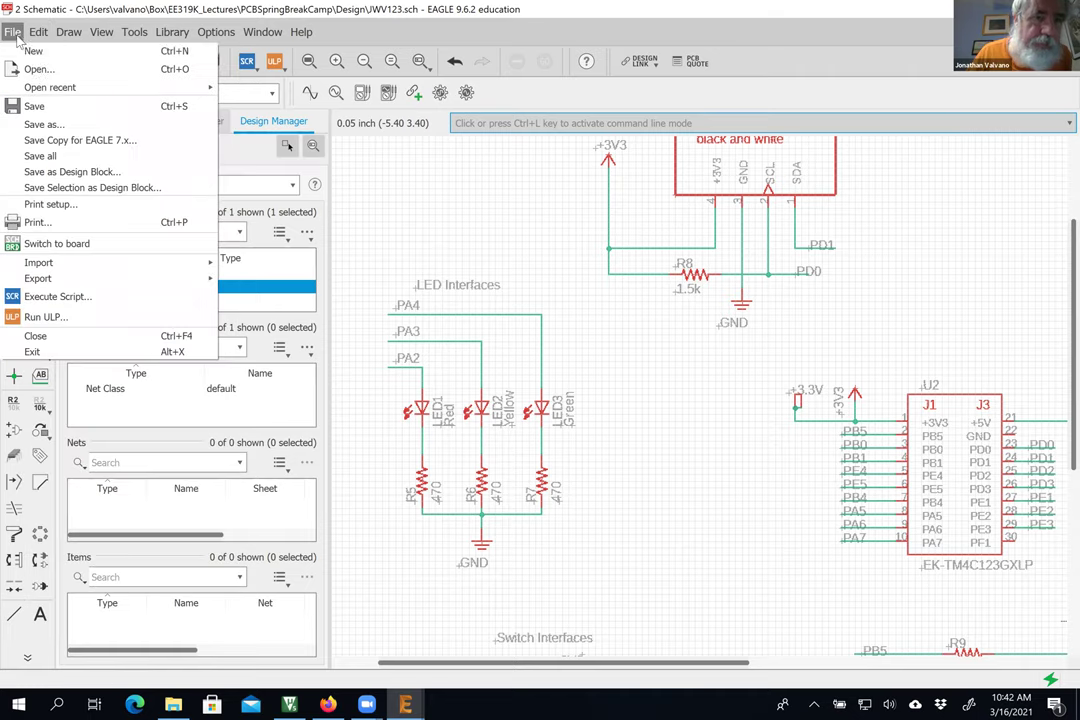
click(36, 102)
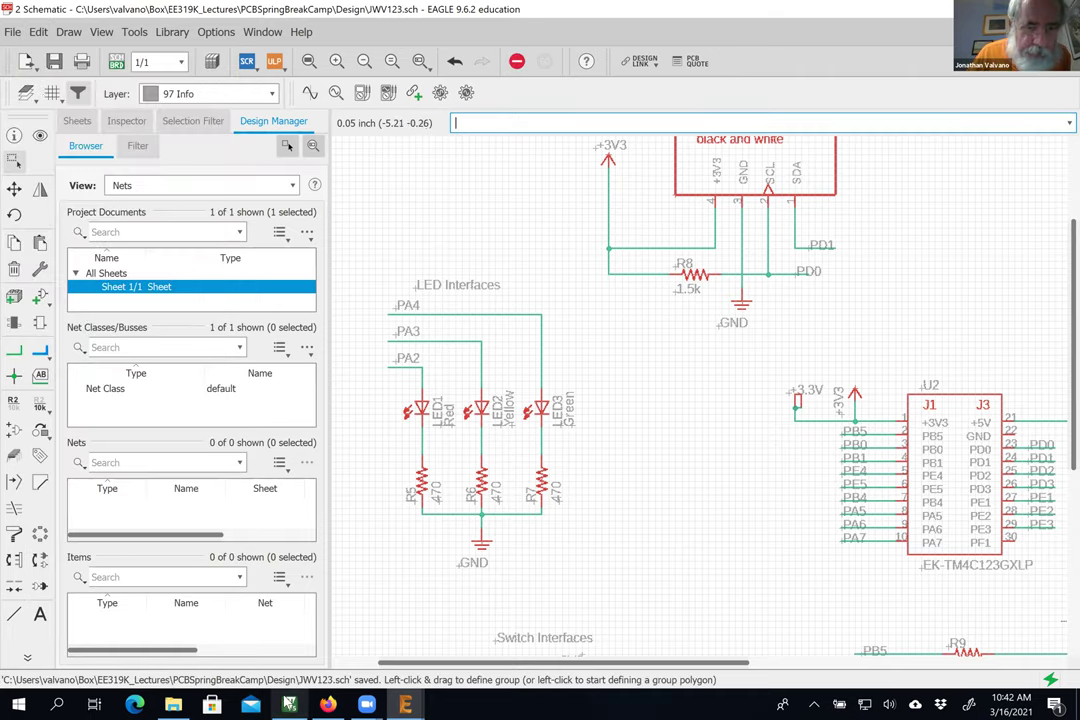
Step: Switch to File Explorer, open the Sp21_PCBcamp folder from the quick-access list and copy its full path
click(173, 704)
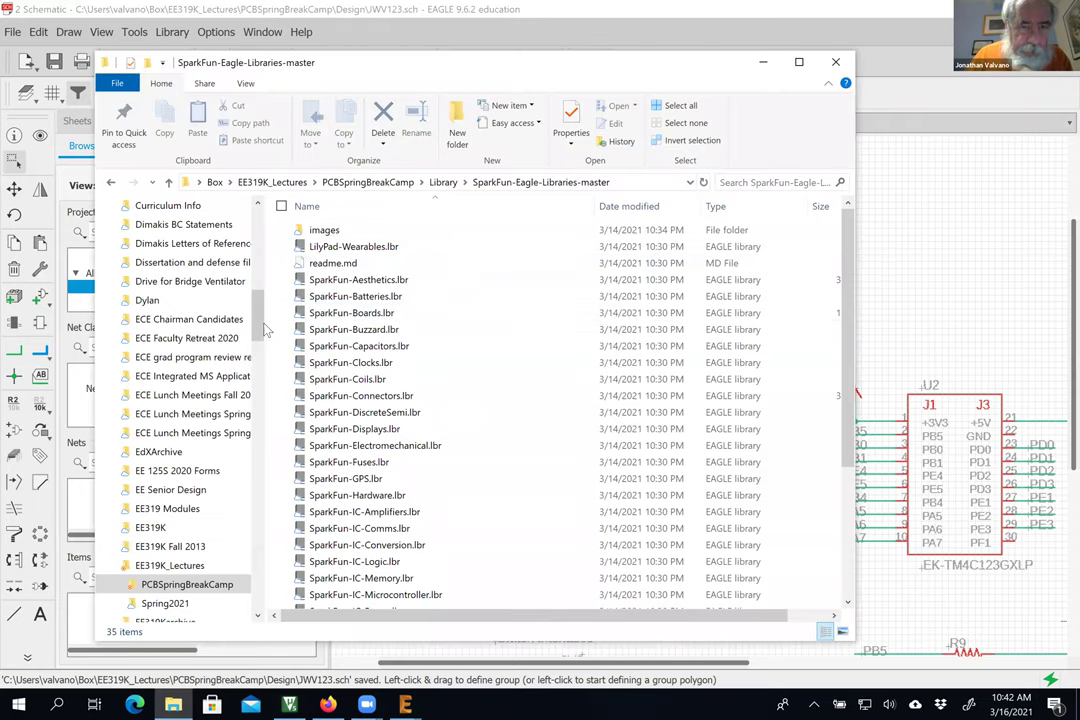
scroll(217, 274, up, 10)
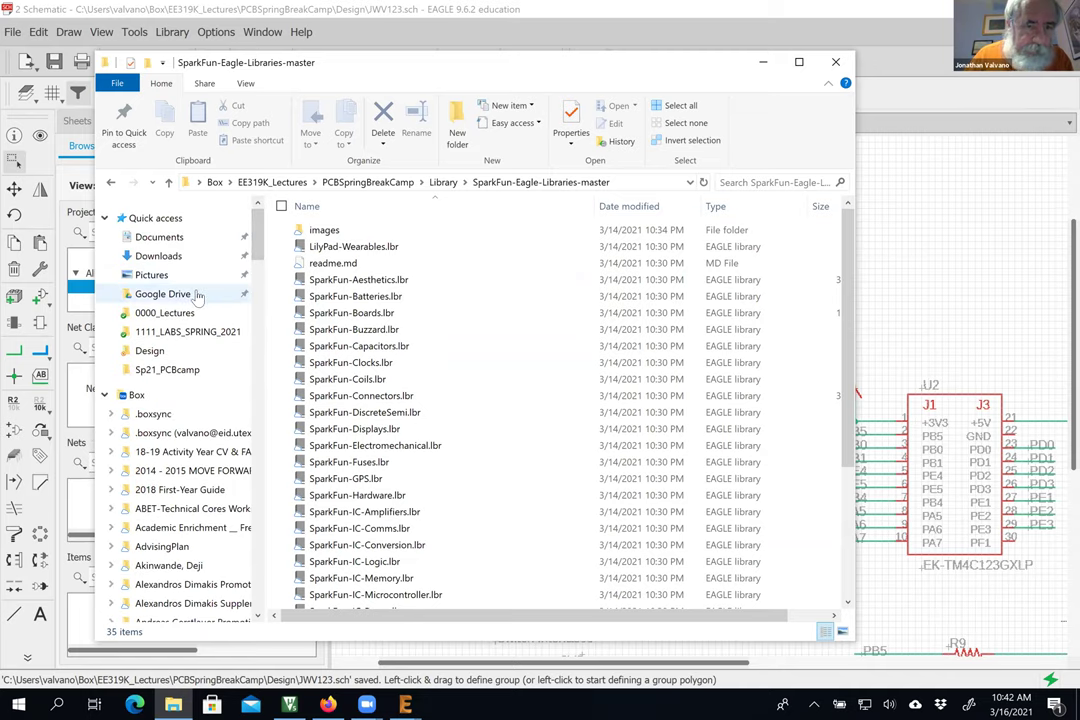
click(185, 370)
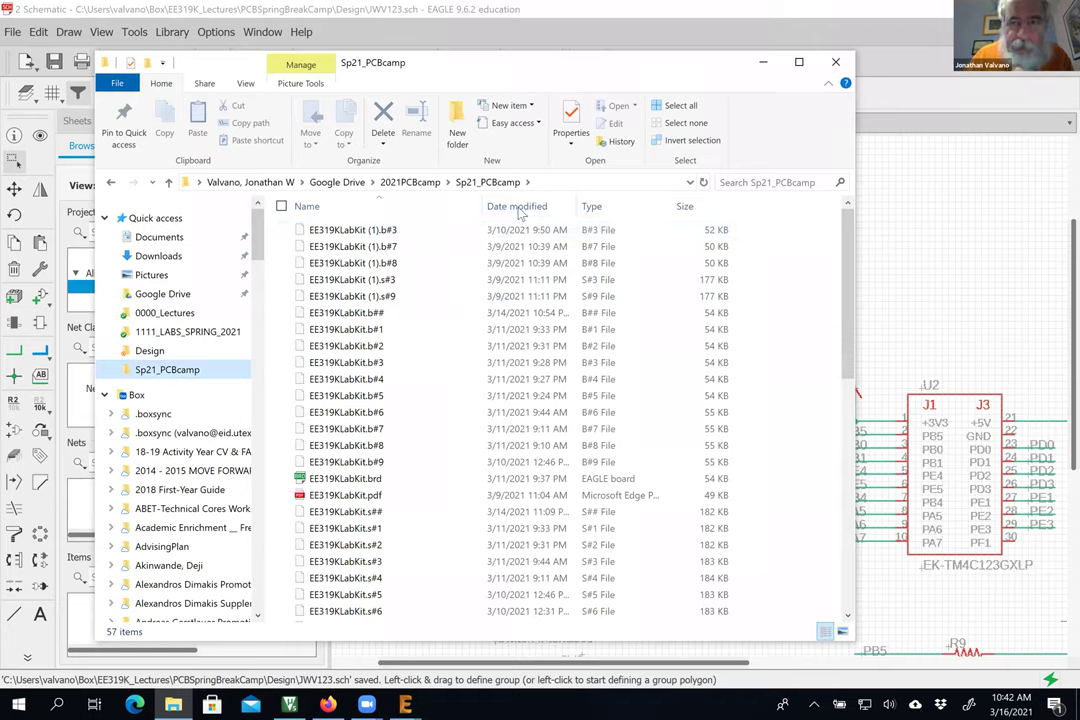
click(620, 181)
key(ctrl+c)
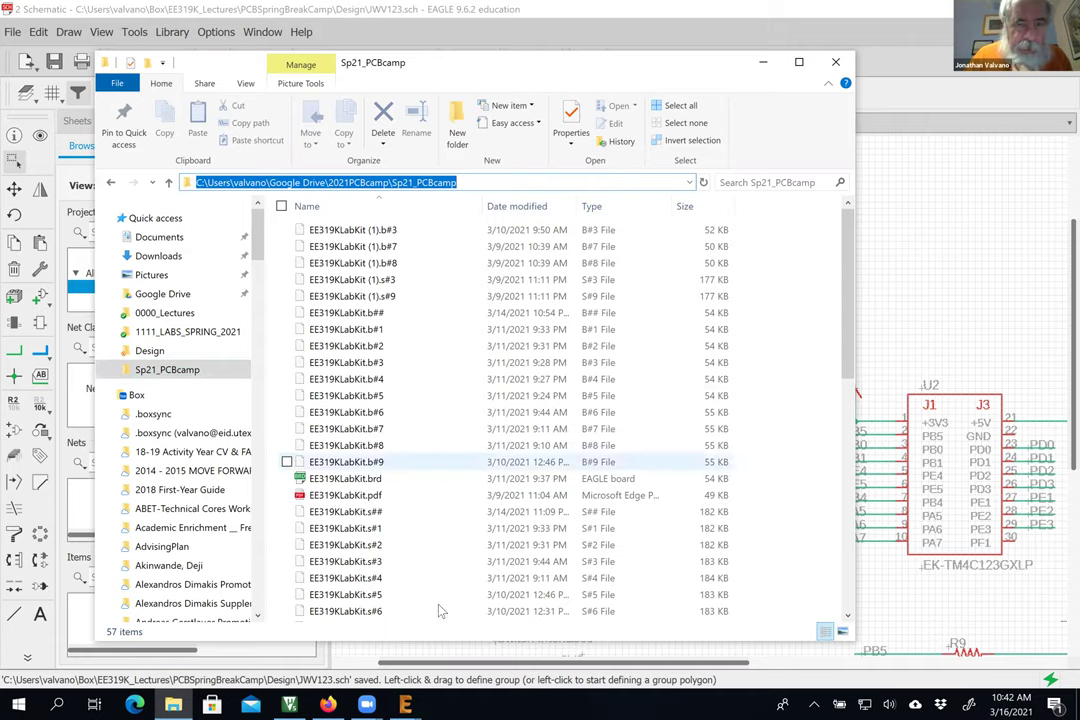
Step: Switch to the EAGLE Control Panel and add the copied Sp21_PCBcamp path, separated by a semicolon, to the Projects directories
click(405, 705)
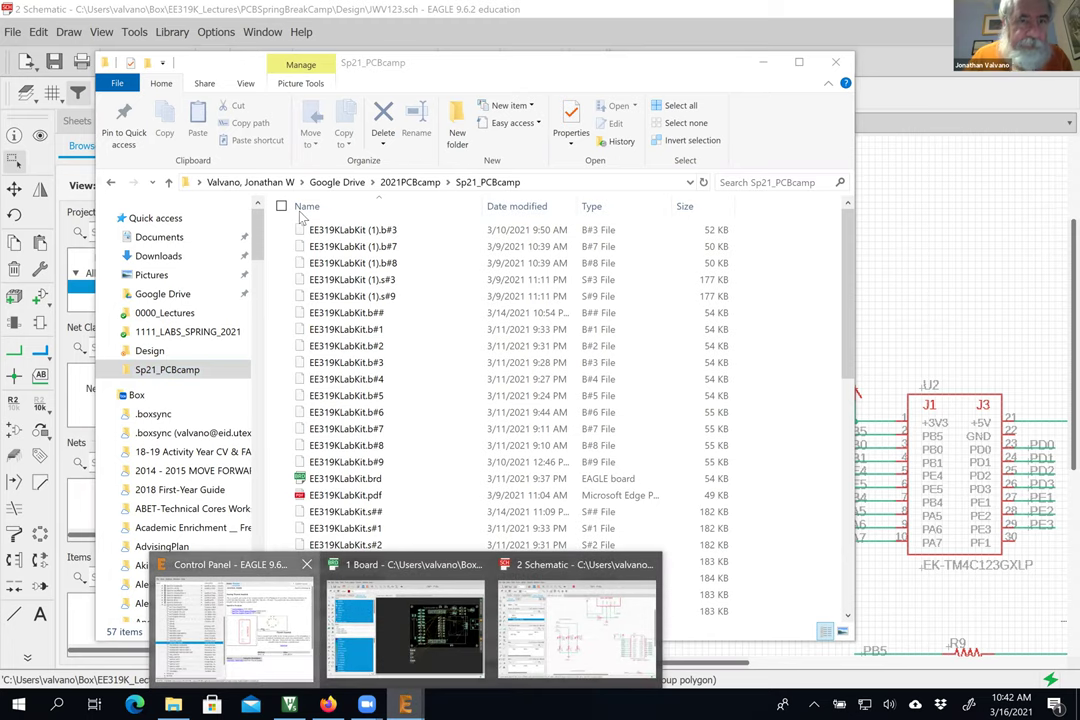
click(270, 663)
click(71, 204)
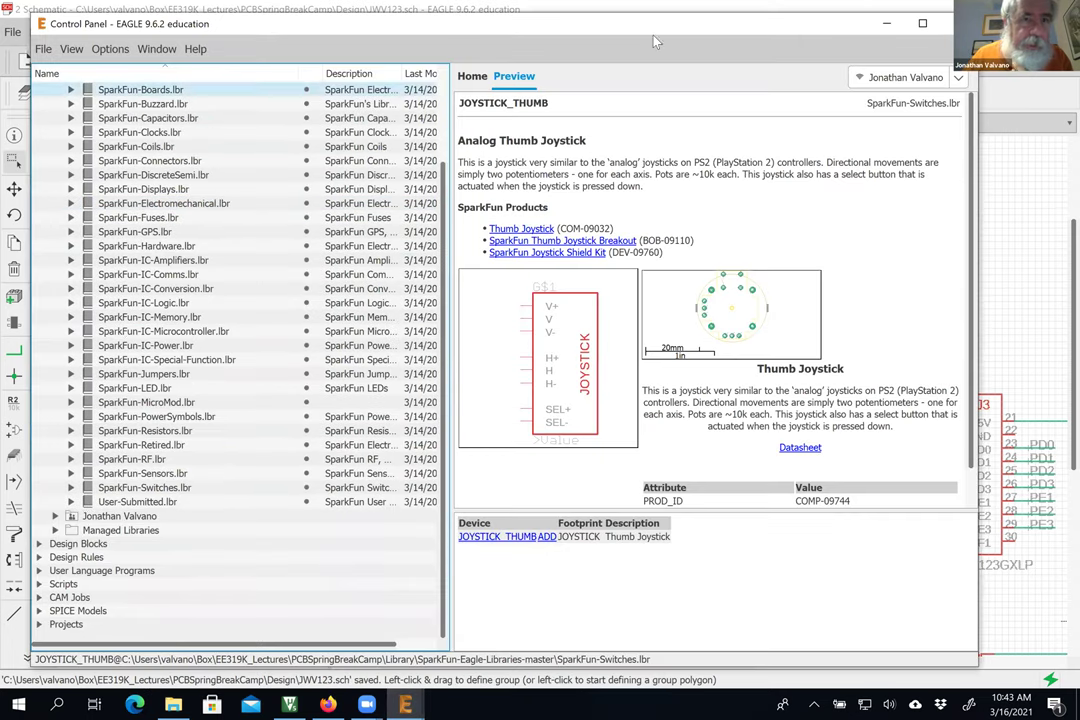
click(110, 48)
click(115, 66)
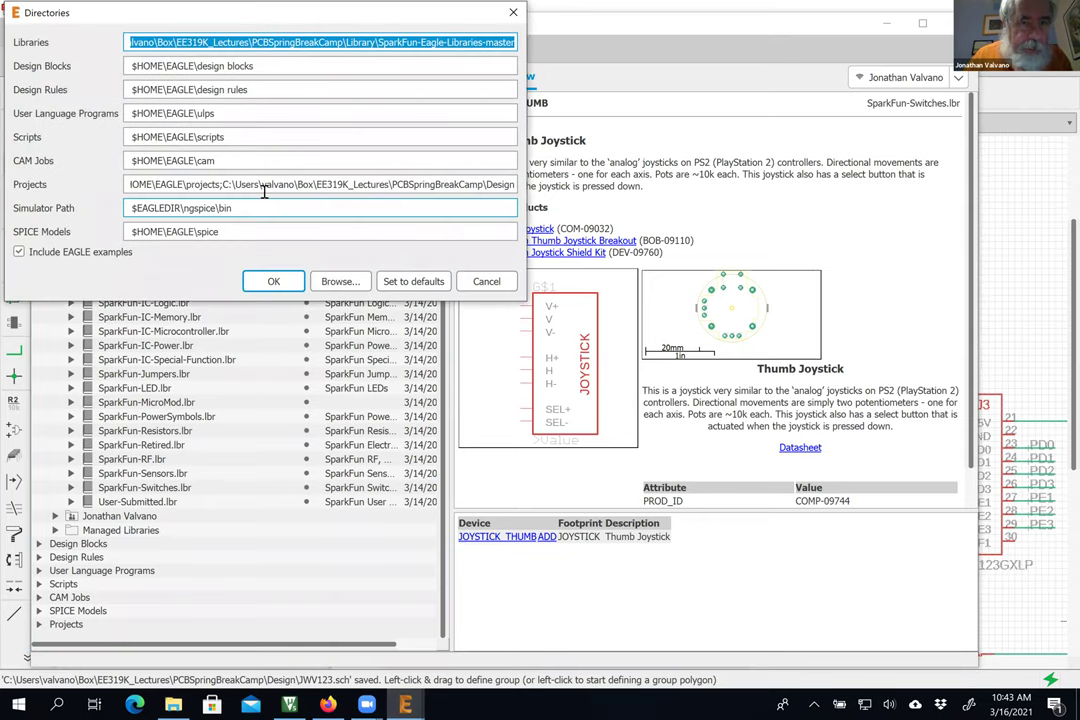
click(315, 186)
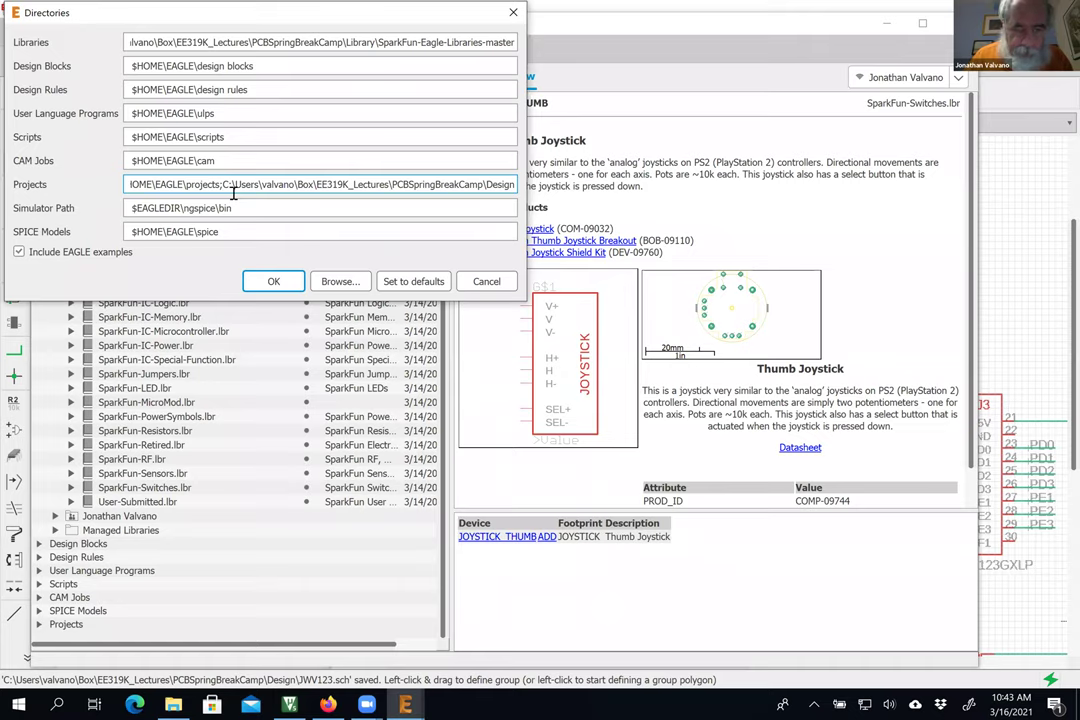
text(;)
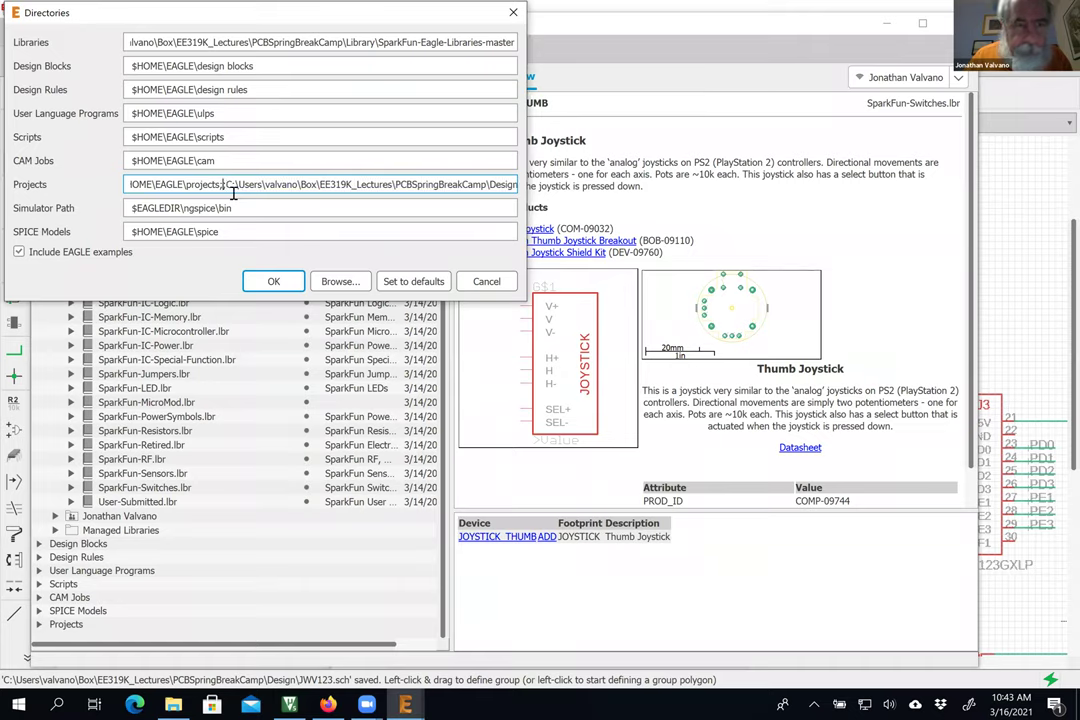
key(ctrl+v)
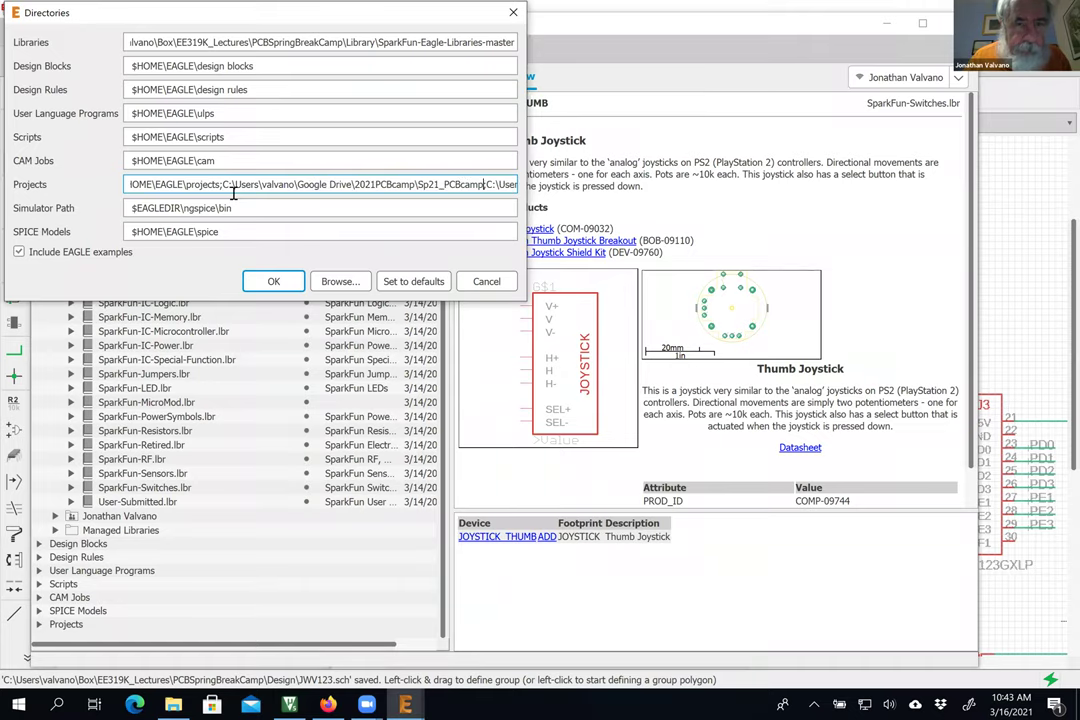
click(273, 281)
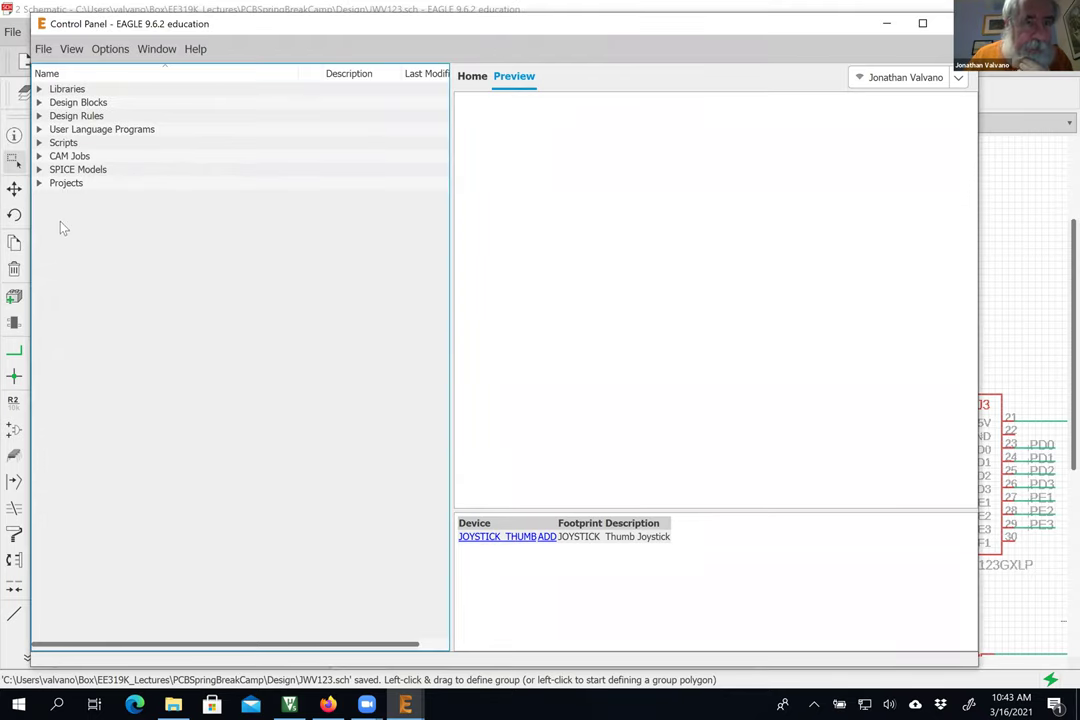
Step: Open EE319KLabKit_sol.sch from the Sp21_PCBcamp project folder, load its matching board too, and switch to the board layout
click(39, 183)
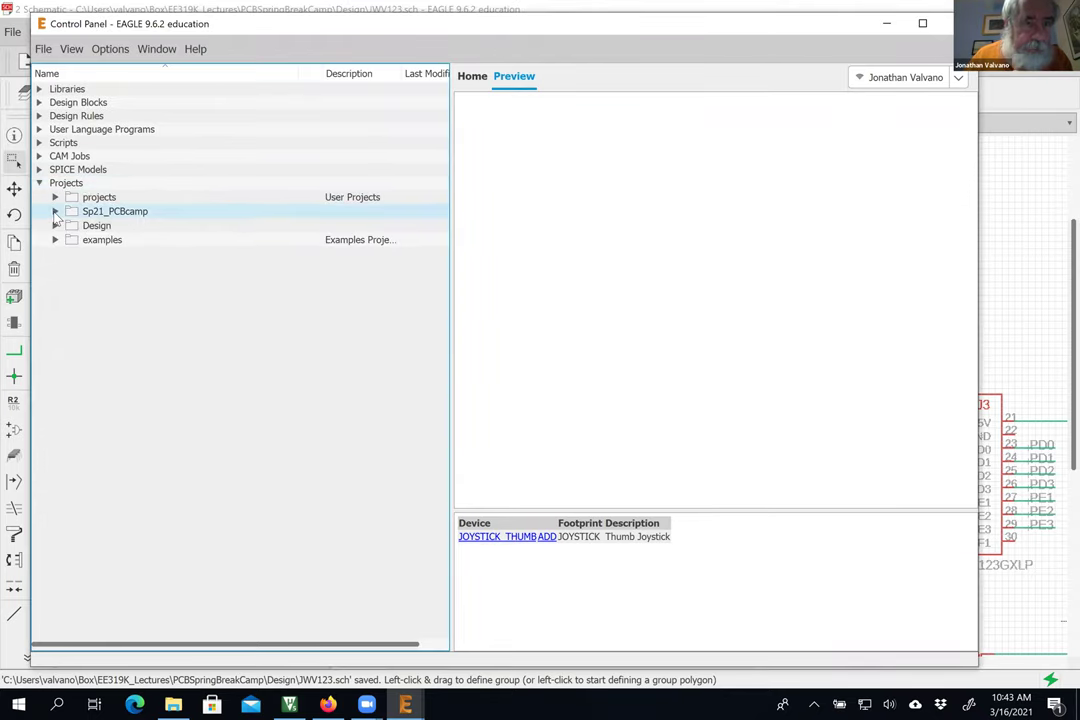
click(55, 212)
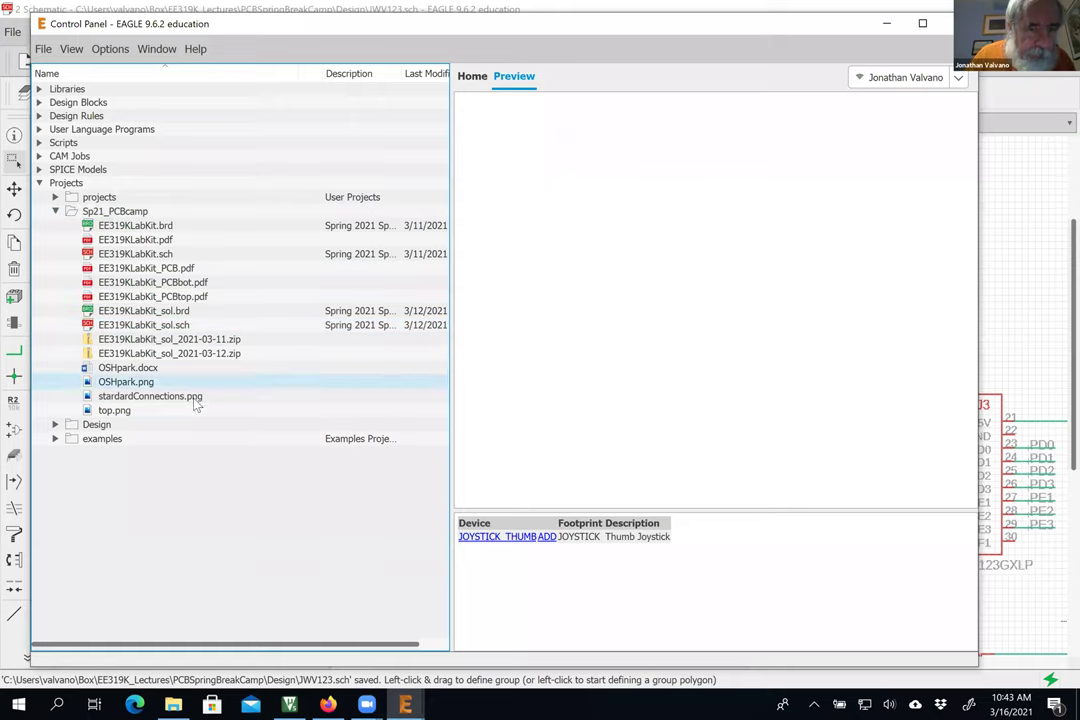
double_click(184, 327)
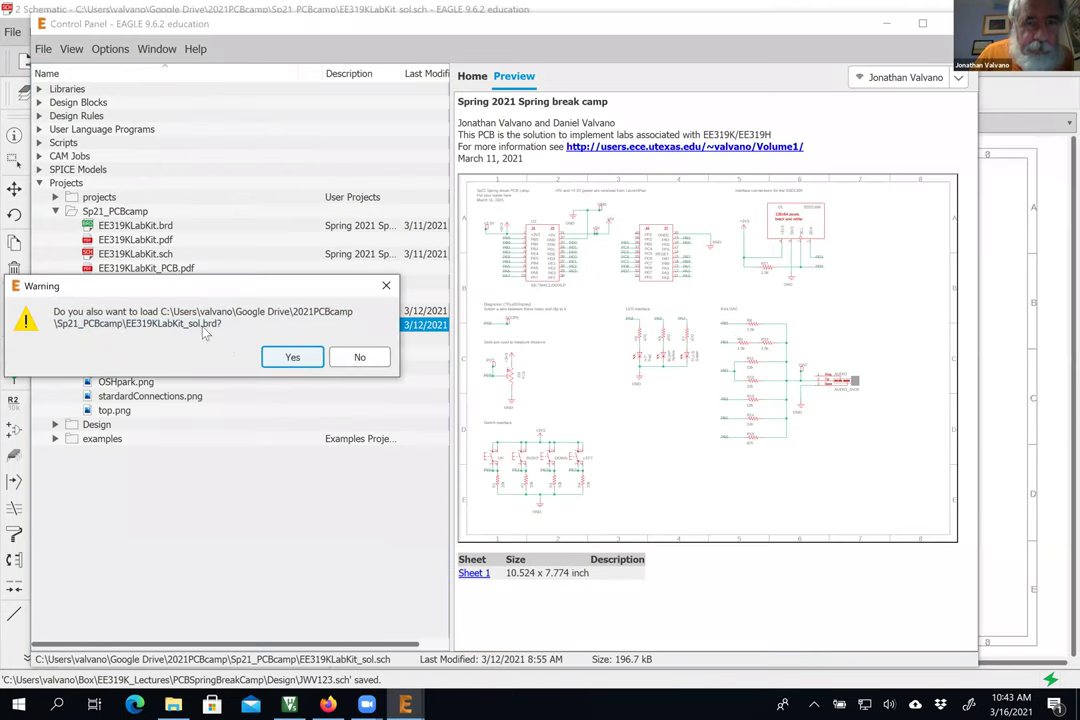
click(292, 358)
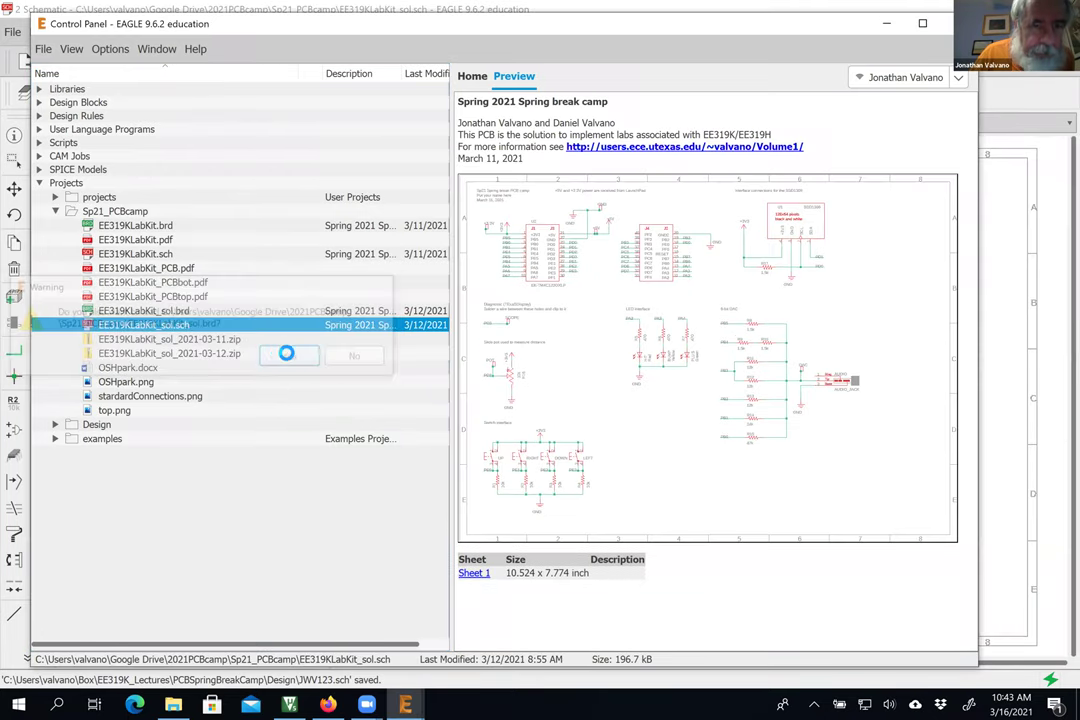
click(116, 63)
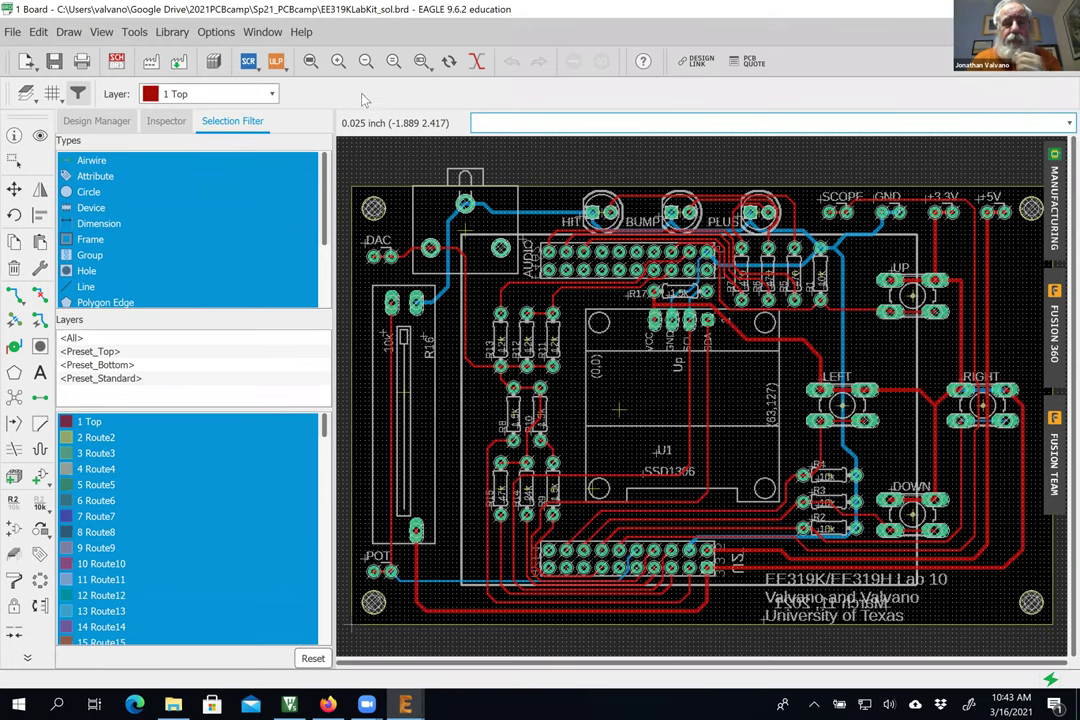
key(ctrl+g)
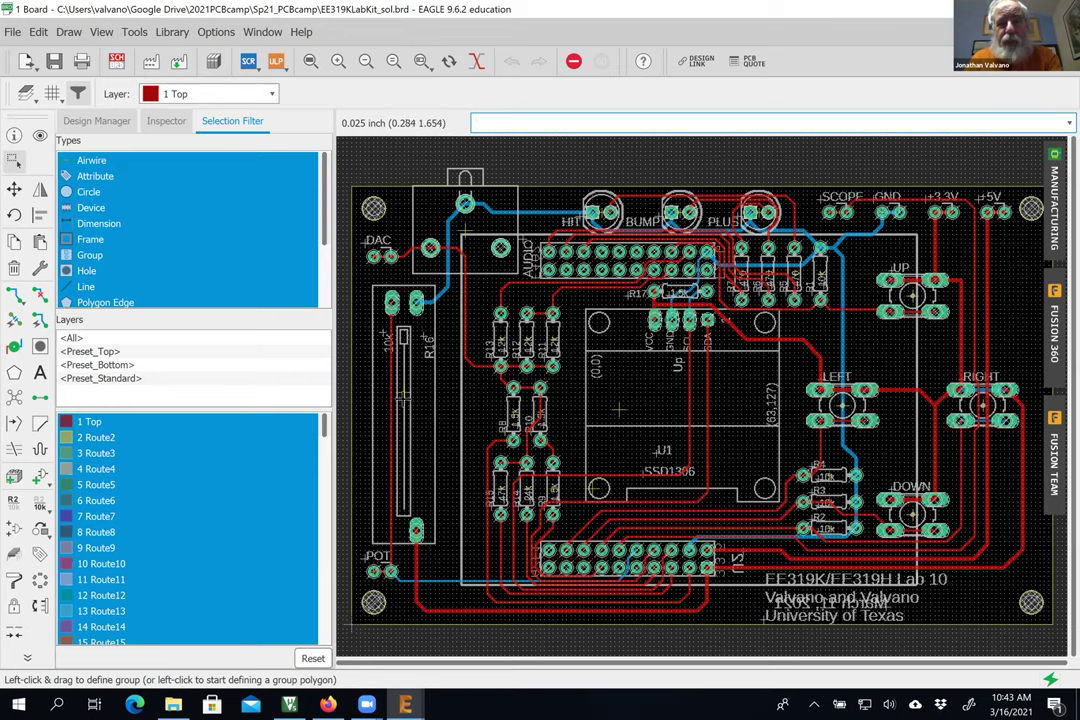